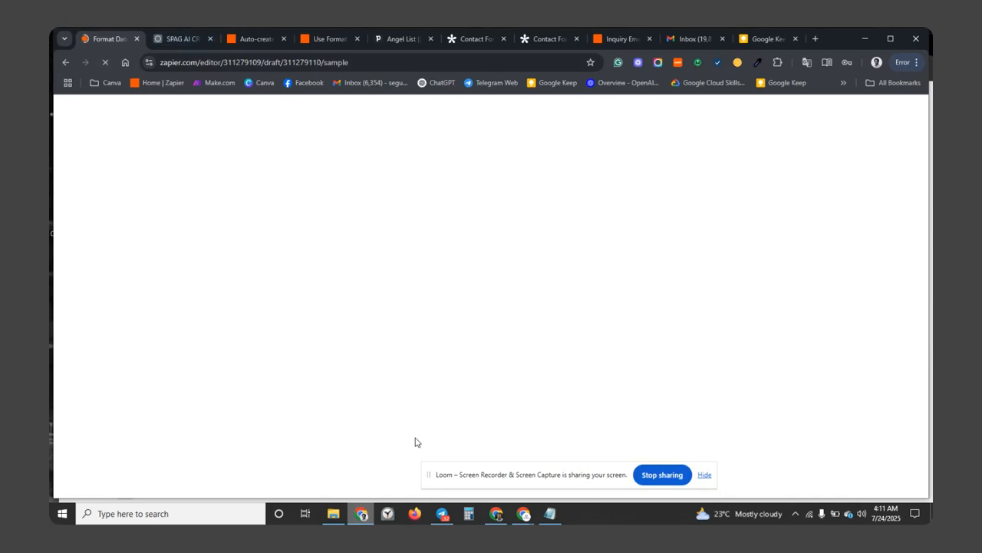
Bring the 'Formatter by Zapier' title card window to the front.
{"action": "left_click_drag", "start_coordinate": [469, 482], "coordinate": [482, 482]}
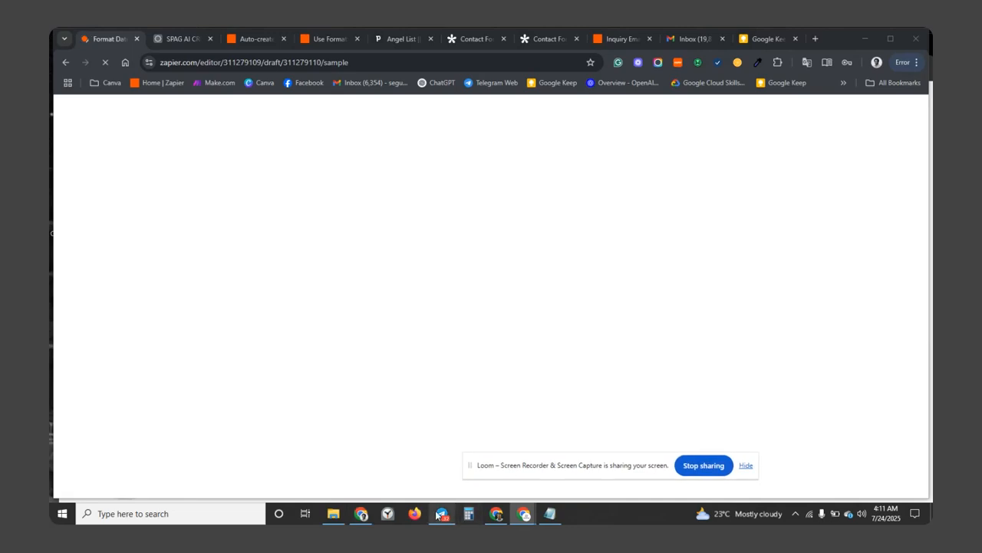
{"action": "left_click", "coordinate": [364, 517]}
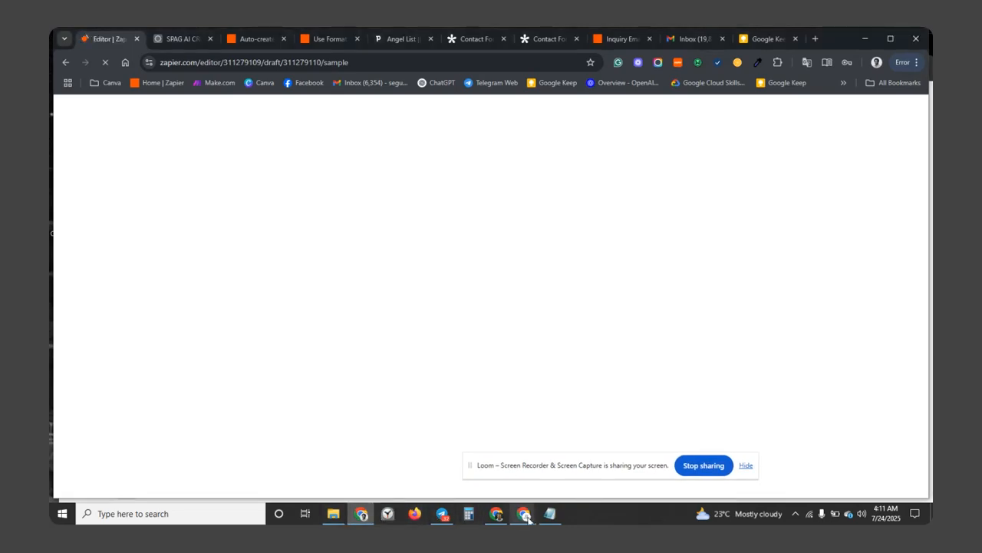
Return to the Format Date zap editor and open its Every Day 9:00 AM schedule trigger.
{"action": "mouse_move", "coordinate": [524, 514]}
{"action": "left_click", "coordinate": [483, 472]}
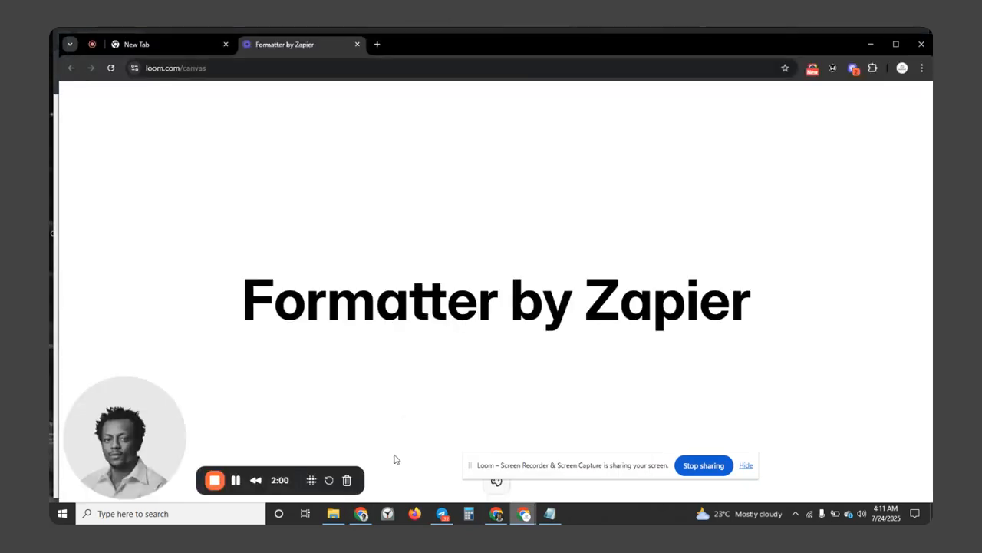
{"action": "left_click", "coordinate": [237, 480]}
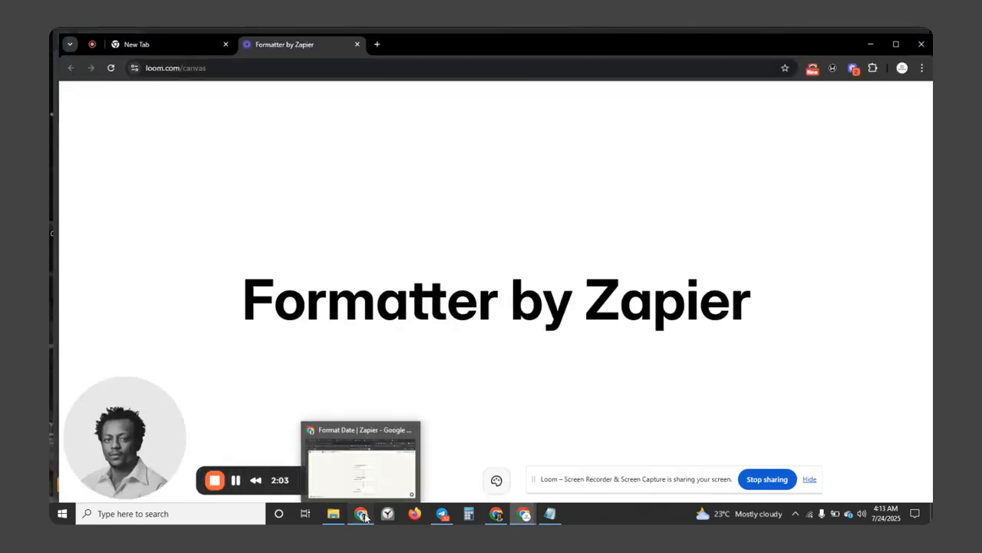
{"action": "left_click", "coordinate": [357, 457]}
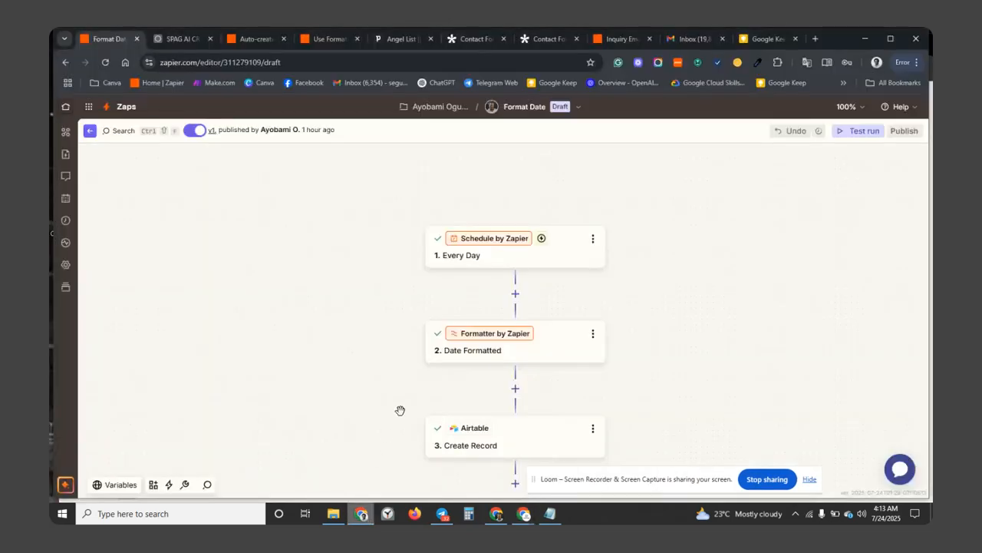
{"action": "left_click", "coordinate": [522, 515]}
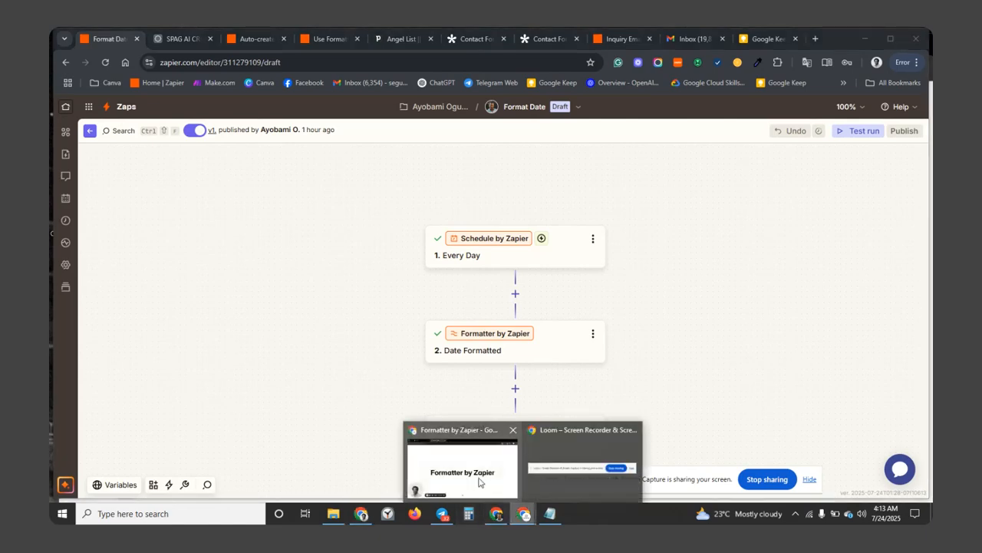
{"action": "left_click", "coordinate": [479, 480]}
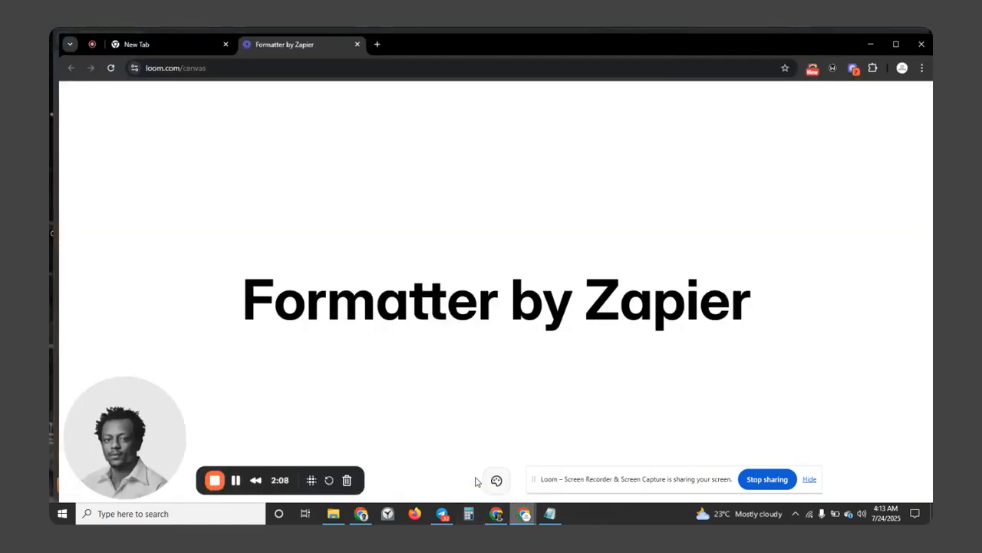
{"action": "left_click", "coordinate": [359, 514]}
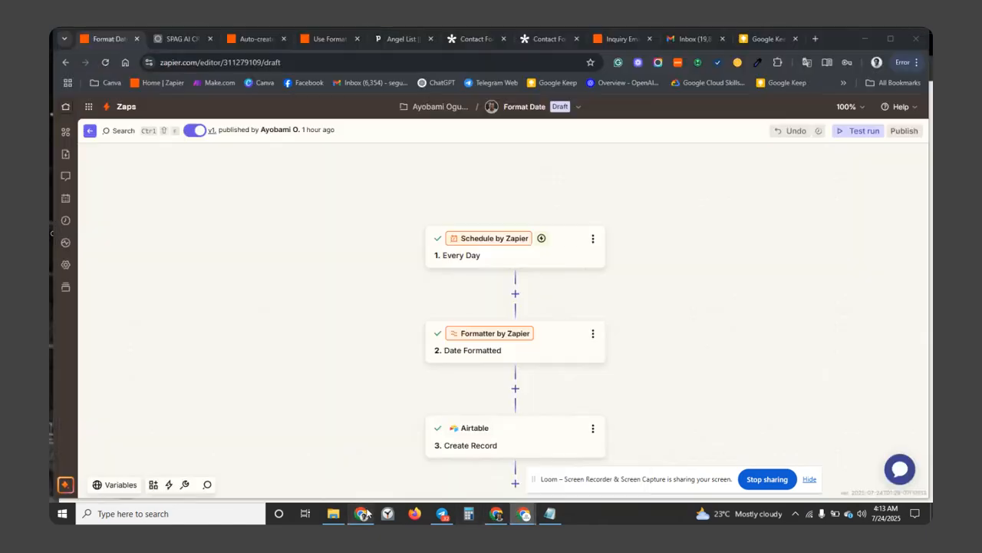
{"action": "left_click", "coordinate": [501, 265]}
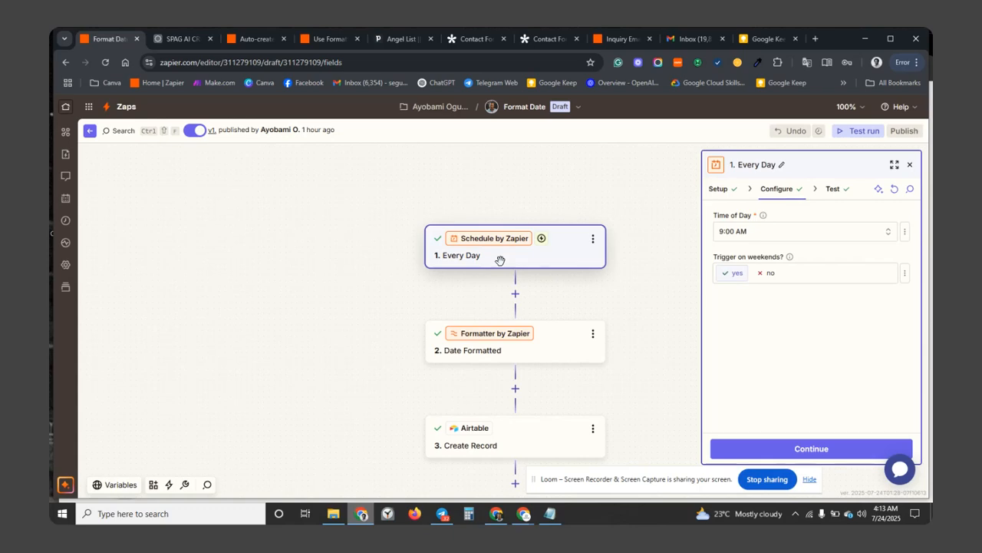
Open the Date Formatted step converting Next Occurrence to MM-DD-YYYY in UTC.
{"action": "left_click", "coordinate": [559, 346]}
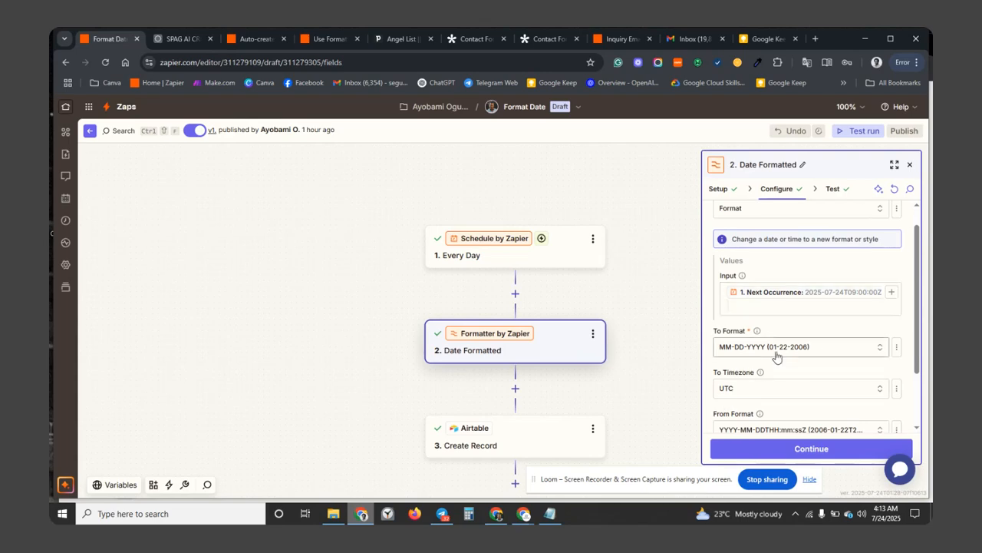
Review the Date Formatted fields and view the step's test output, 07-24-2025.
{"action": "scroll", "coordinate": [774, 355], "scroll_direction": "down", "scroll_amount": 1}
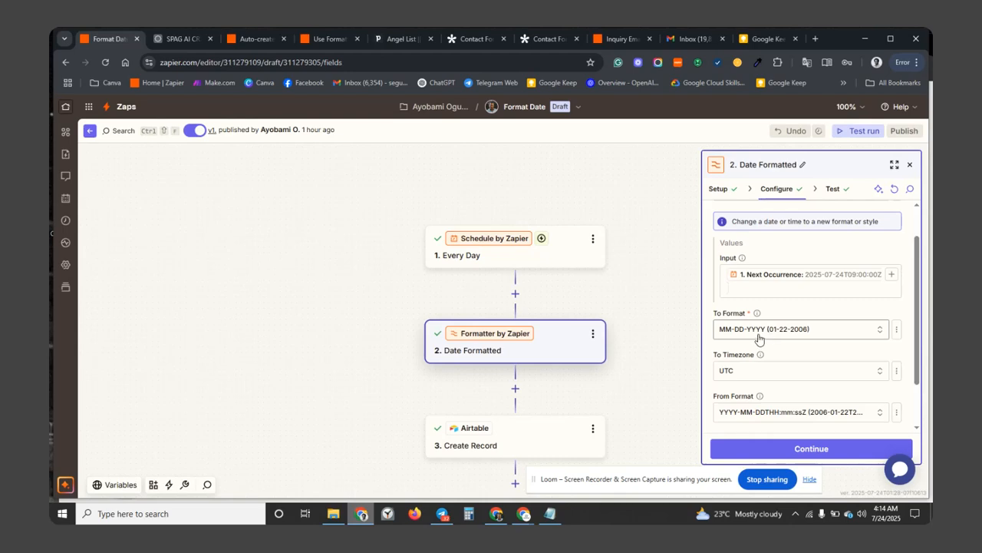
{"action": "scroll", "coordinate": [768, 360], "scroll_direction": "down", "scroll_amount": 2}
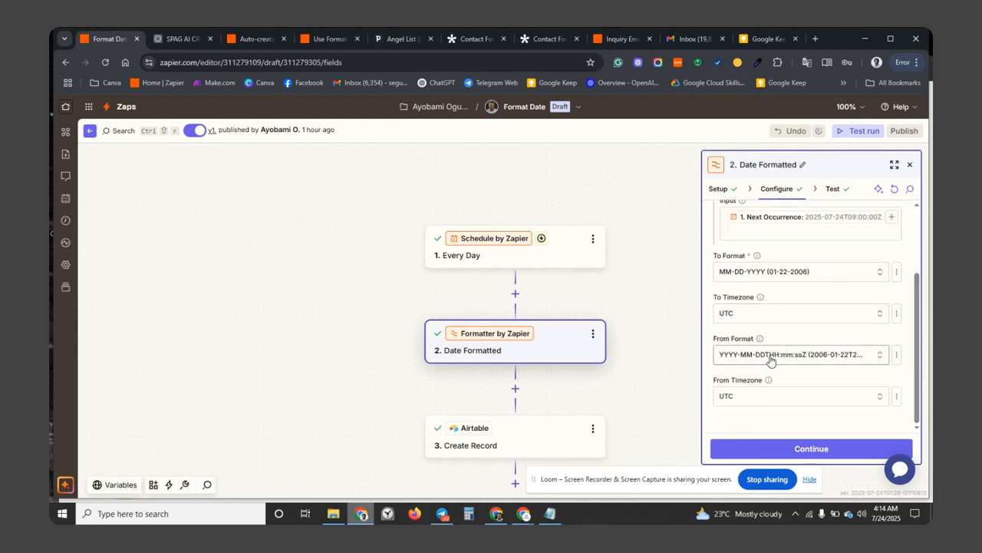
{"action": "scroll", "coordinate": [771, 359], "scroll_direction": "up", "scroll_amount": 1}
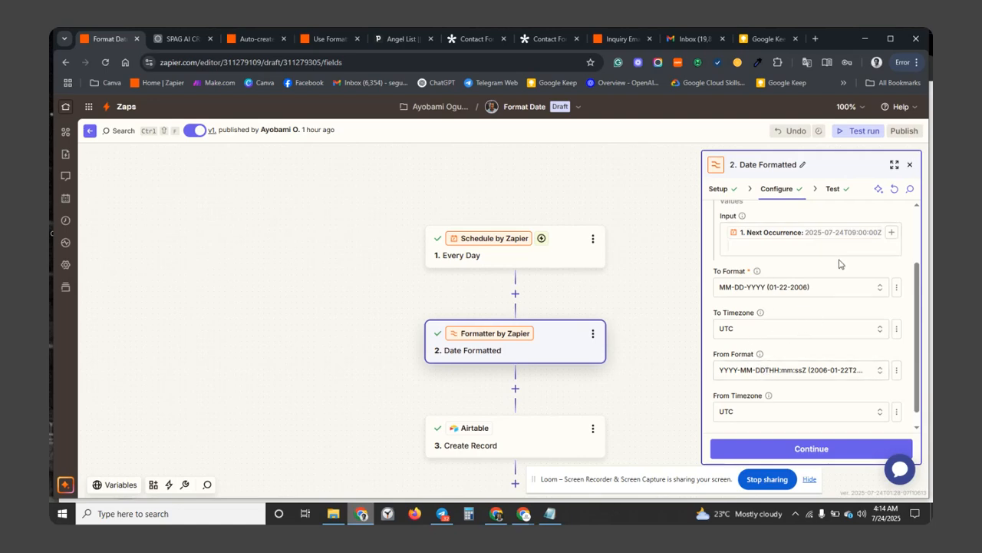
{"action": "scroll", "coordinate": [797, 401], "scroll_direction": "down", "scroll_amount": 1}
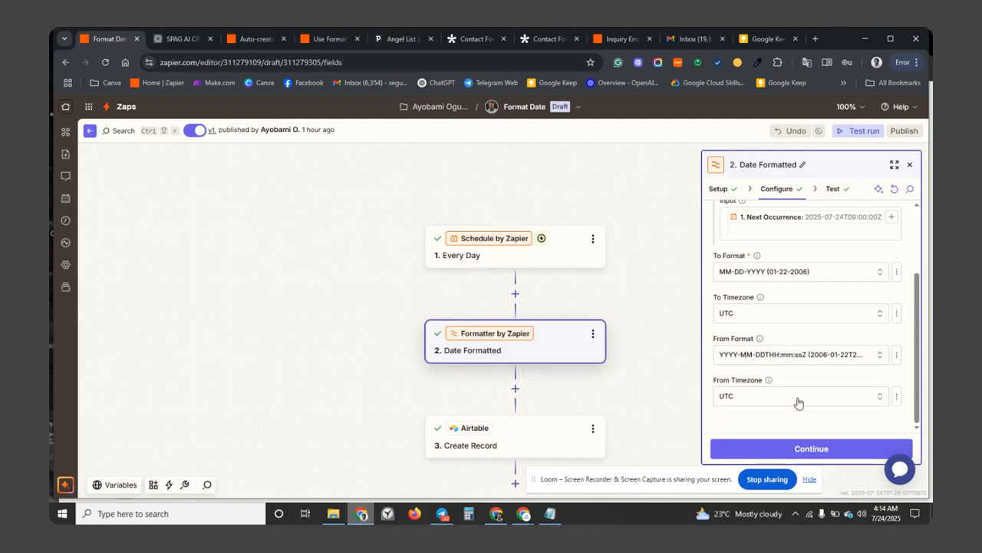
{"action": "left_click", "coordinate": [790, 455]}
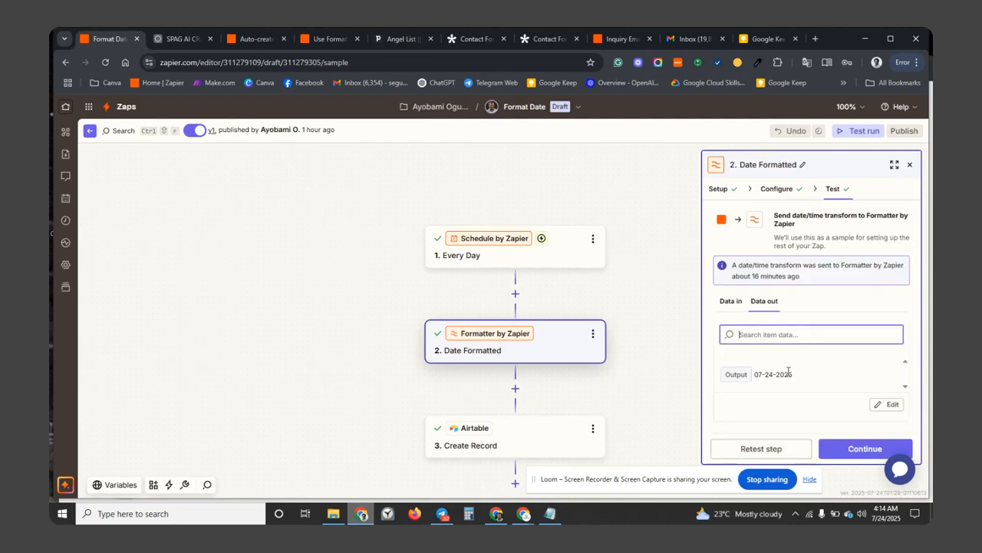
Show the Airtable Create Record step's Date (After) and Date (Before) field mappings.
{"action": "left_click", "coordinate": [557, 444]}
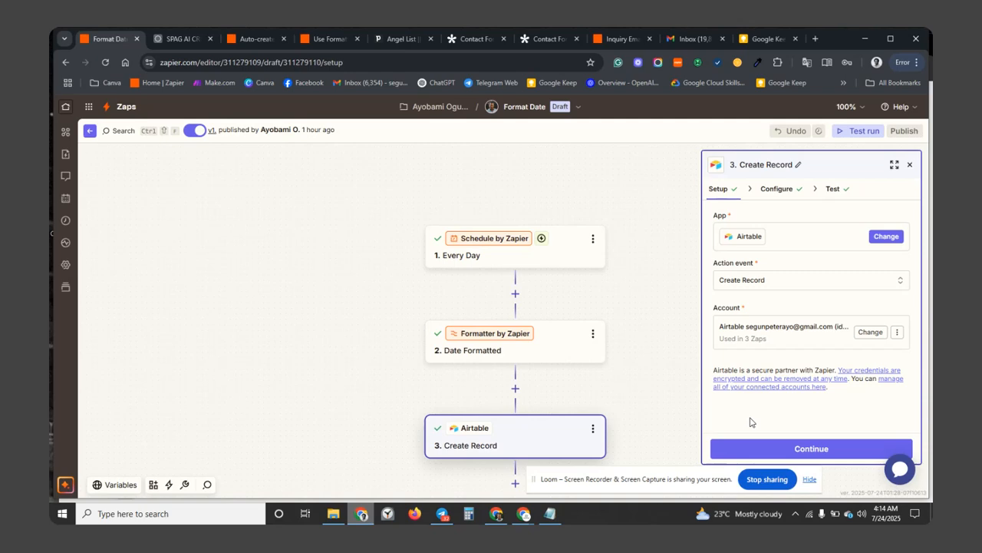
{"action": "left_click", "coordinate": [783, 198]}
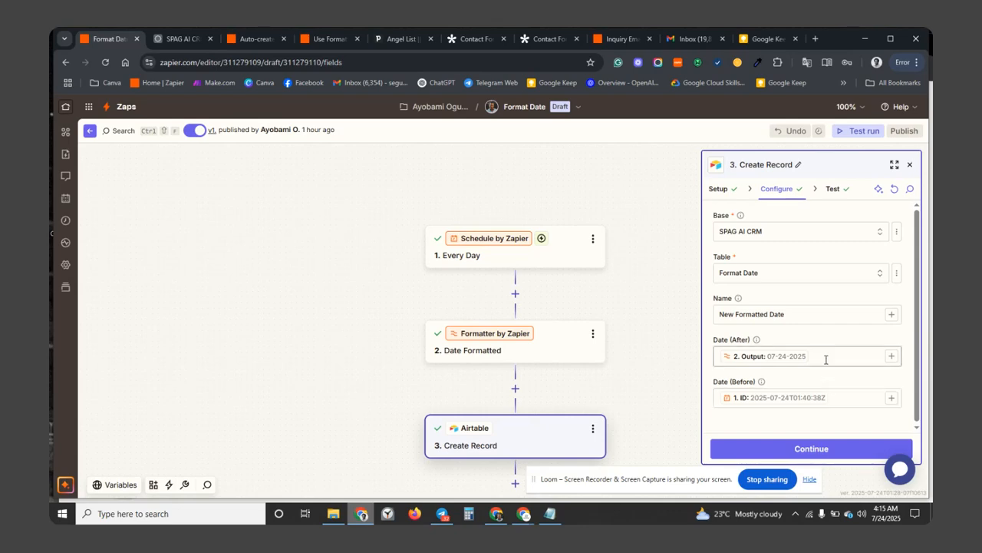
Map the Date Formatted output once into Date (After), removing the duplicate, and proceed to testing.
{"action": "left_click", "coordinate": [890, 357]}
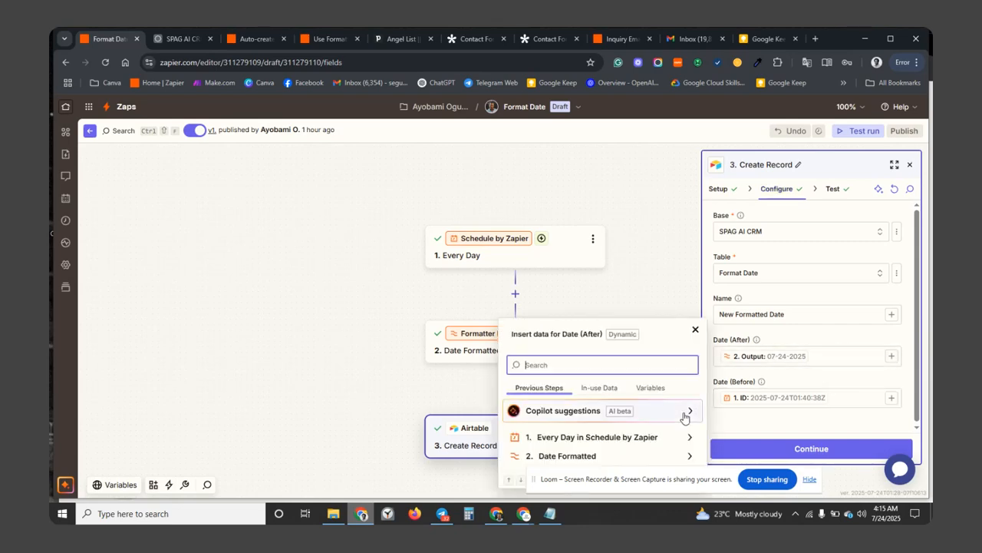
{"action": "left_click", "coordinate": [606, 456]}
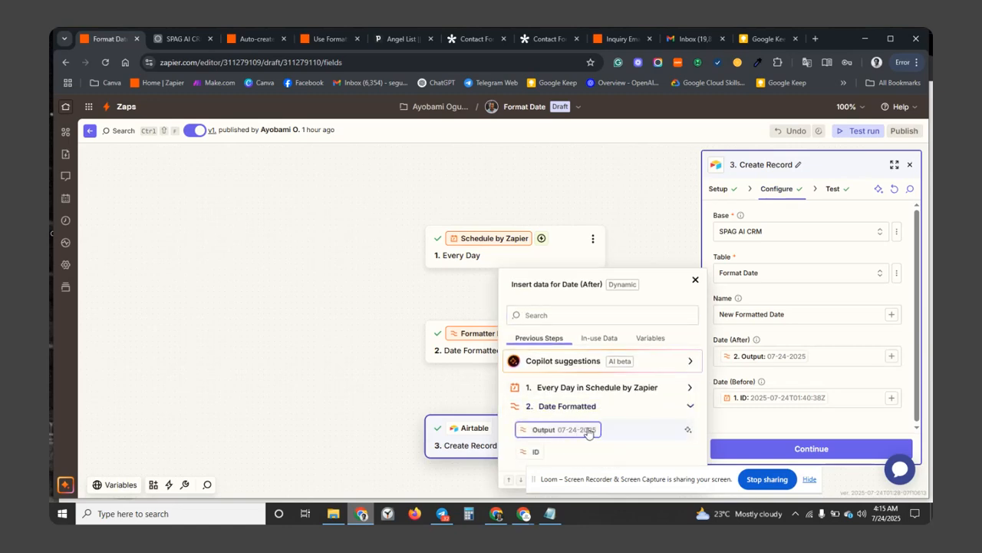
{"action": "left_click", "coordinate": [588, 430]}
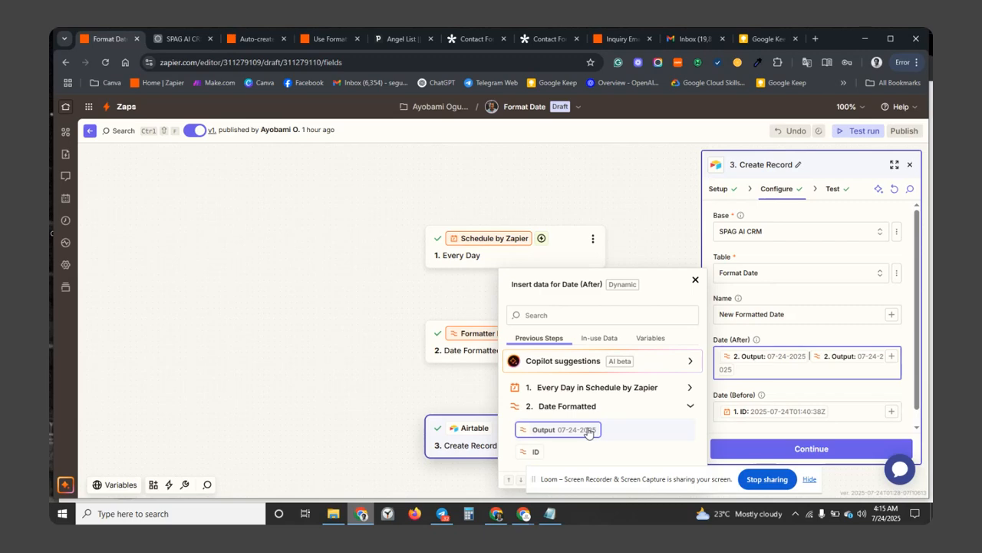
{"action": "key", "text": "BackSpace"}
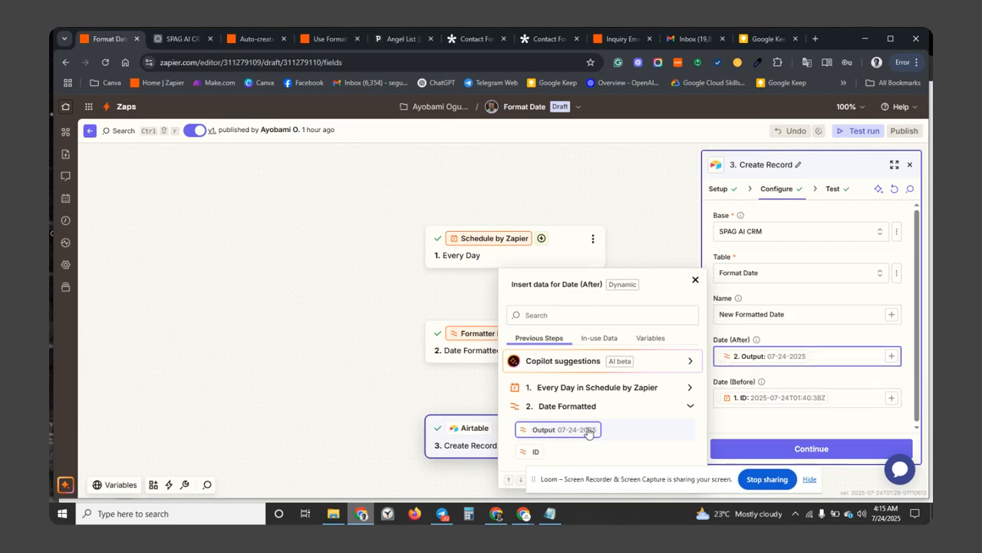
{"action": "left_click", "coordinate": [730, 448]}
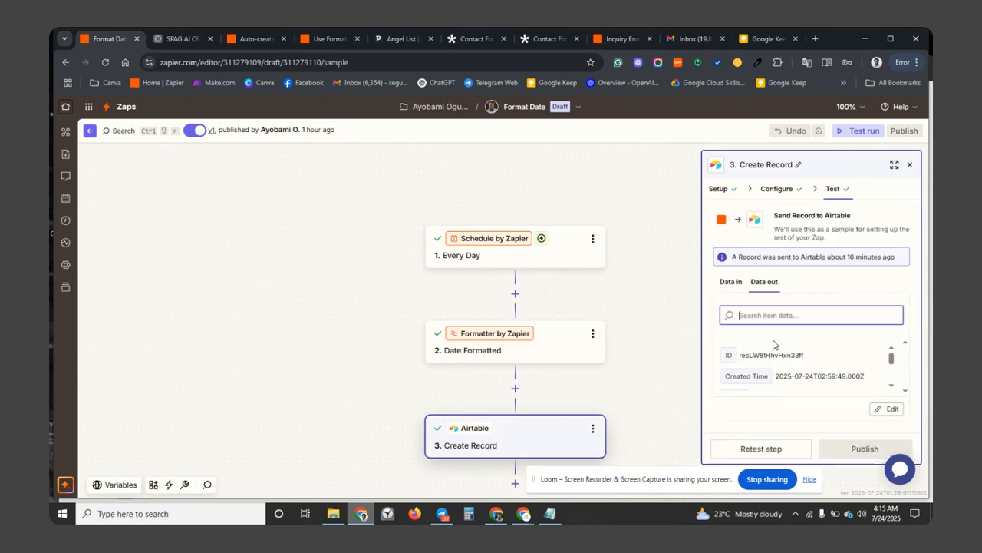
Retest the Airtable step and check the three New Formatted Date rows in the Format Date table.
{"action": "left_click", "coordinate": [760, 452]}
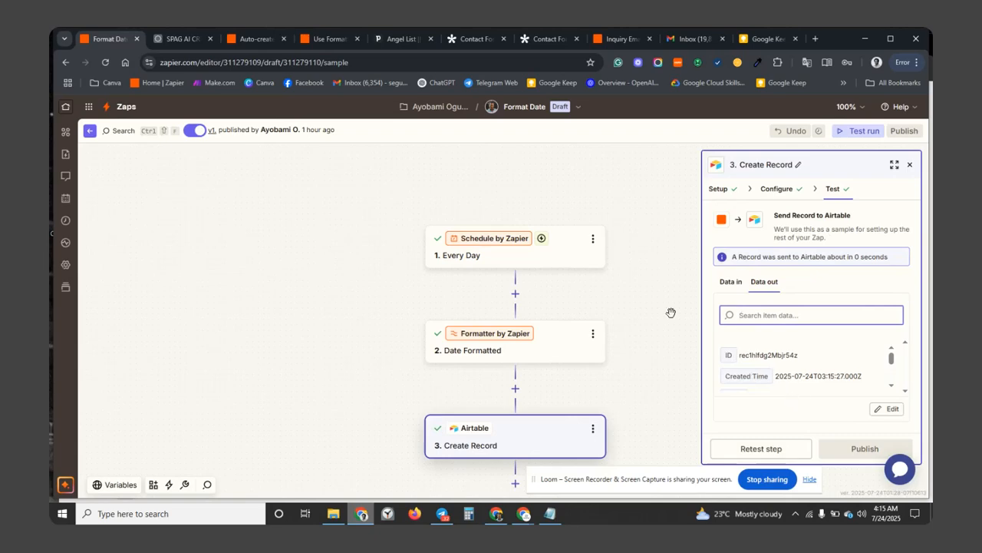
{"action": "left_click", "coordinate": [164, 42]}
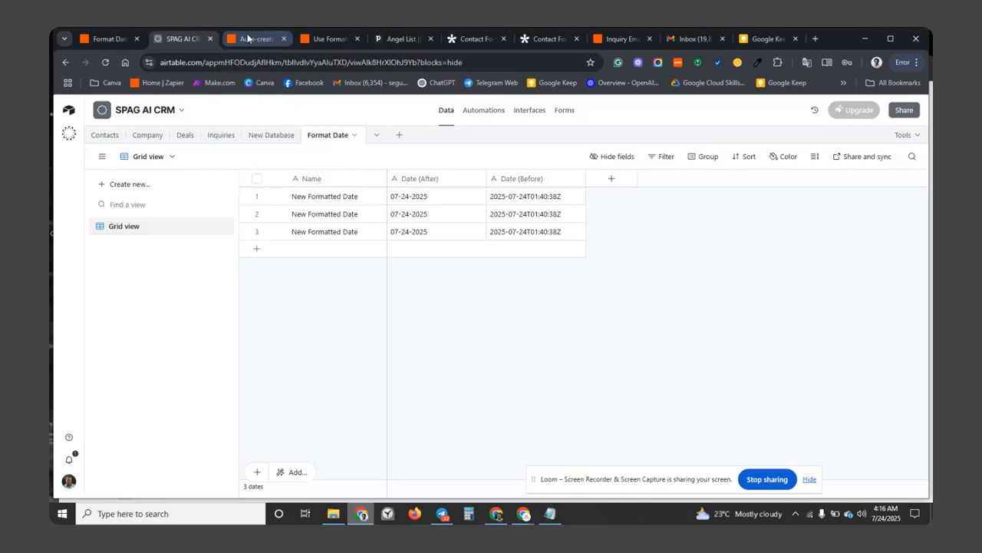
Switch to the Auto-create Deals from Form submitted zap tab.
{"action": "left_click", "coordinate": [248, 38]}
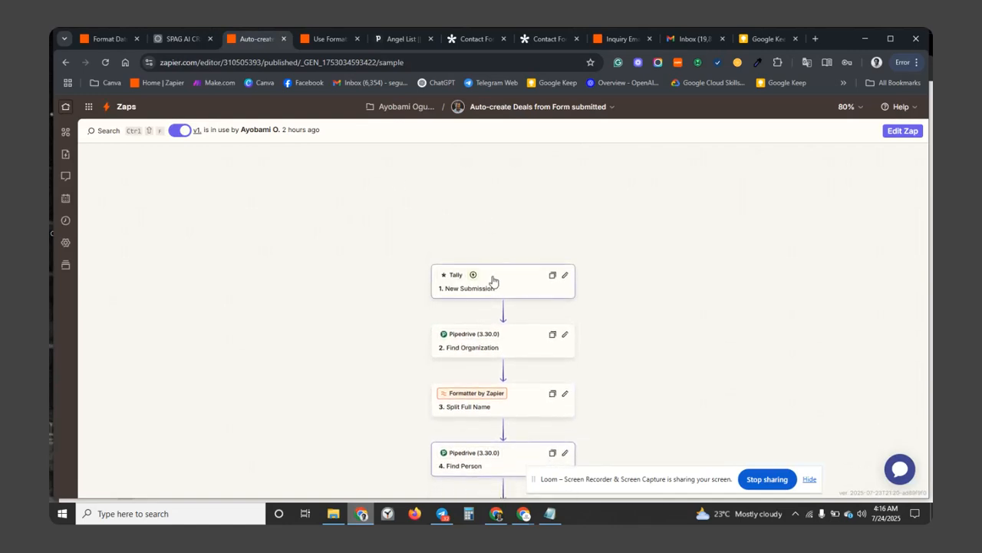
Open the Auto-create Deals zap as a draft and switch to the Tally Contact Form.
{"action": "left_click", "coordinate": [903, 130]}
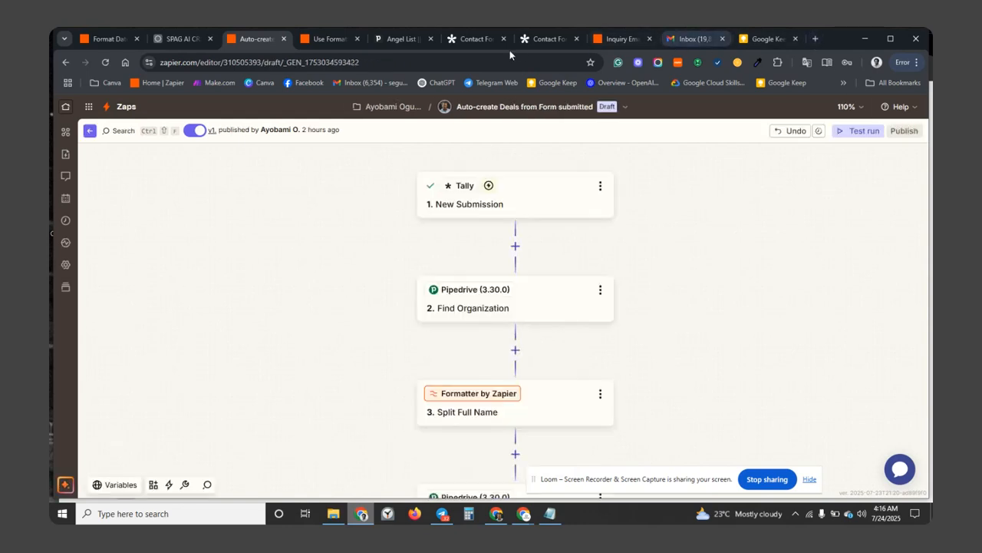
{"action": "left_click", "coordinate": [473, 39]}
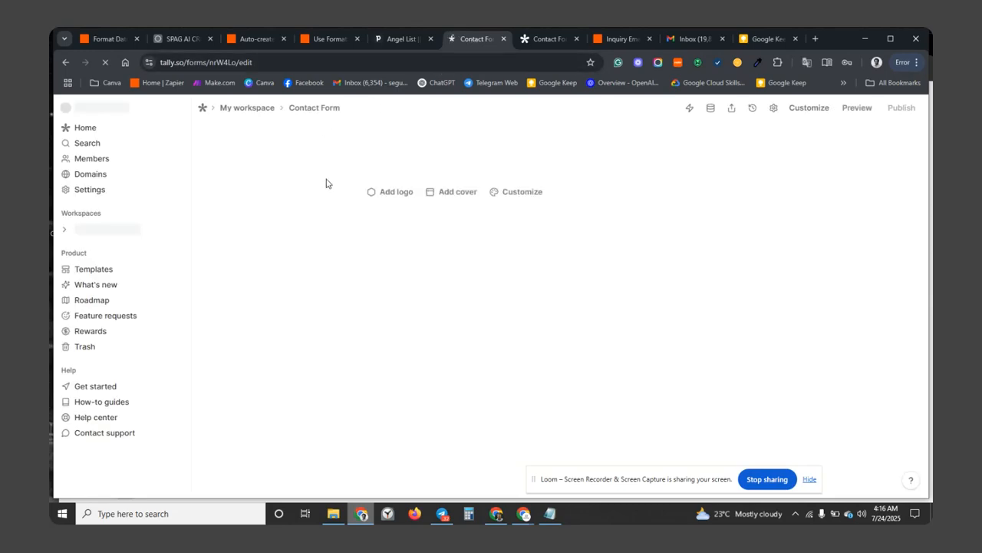
{"action": "scroll", "coordinate": [406, 269], "scroll_direction": "up", "scroll_amount": 3}
{"action": "scroll", "coordinate": [398, 303], "scroll_direction": "down", "scroll_amount": 2}
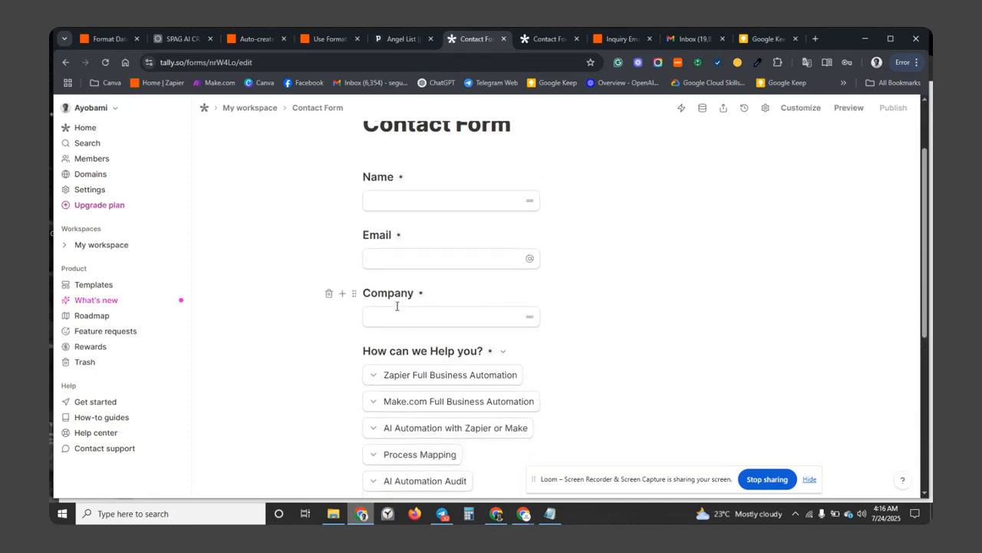
{"action": "scroll", "coordinate": [393, 318], "scroll_direction": "down", "scroll_amount": 1}
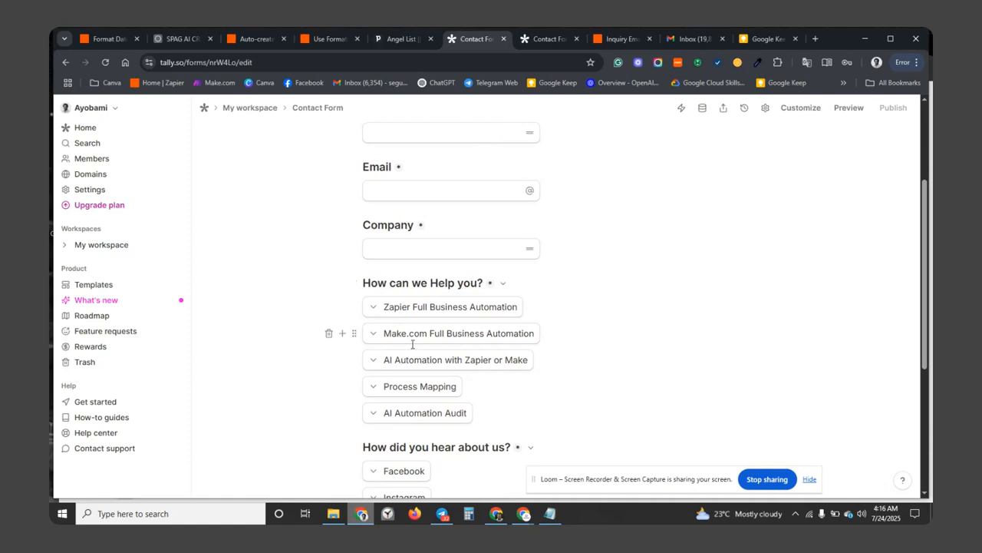
{"action": "scroll", "coordinate": [410, 344], "scroll_direction": "down", "scroll_amount": 1}
{"action": "scroll", "coordinate": [428, 350], "scroll_direction": "down", "scroll_amount": 1}
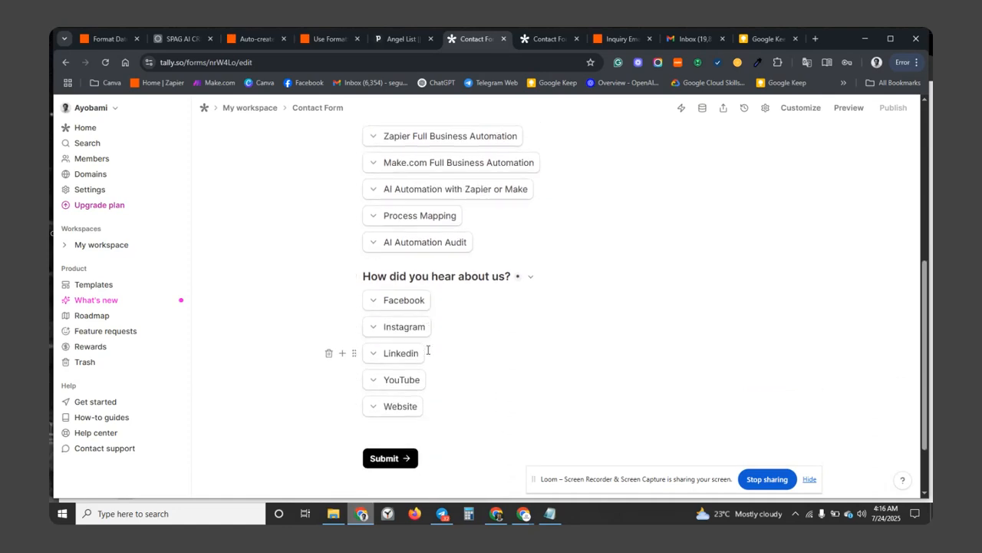
{"action": "scroll", "coordinate": [427, 350], "scroll_direction": "up", "scroll_amount": 4}
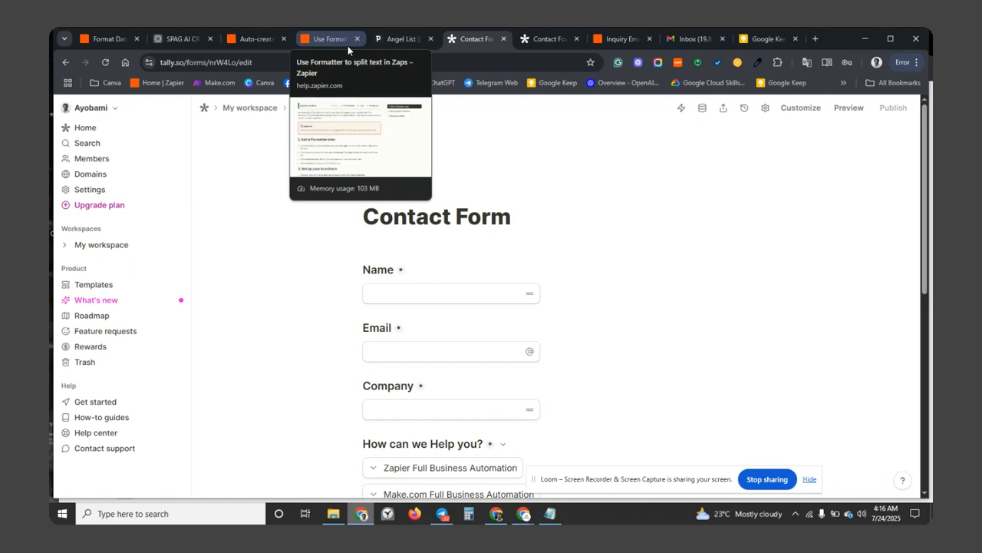
Switch to the Pipedrive tab showing the Angel List deal linked to General Electric.
{"action": "left_click", "coordinate": [388, 44]}
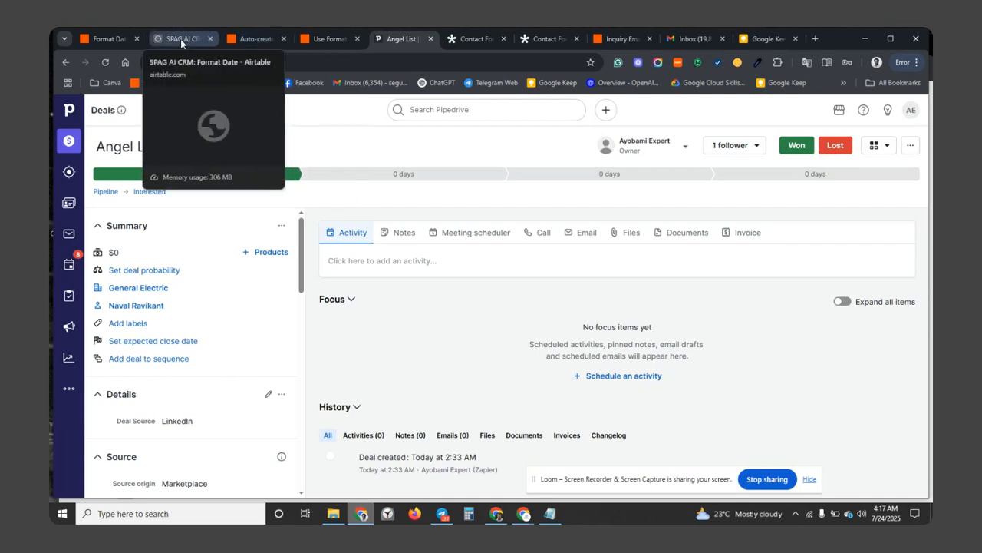
Back in the zap editor, open the Tally New Submission trigger watching the Contact Form.
{"action": "left_click", "coordinate": [251, 38]}
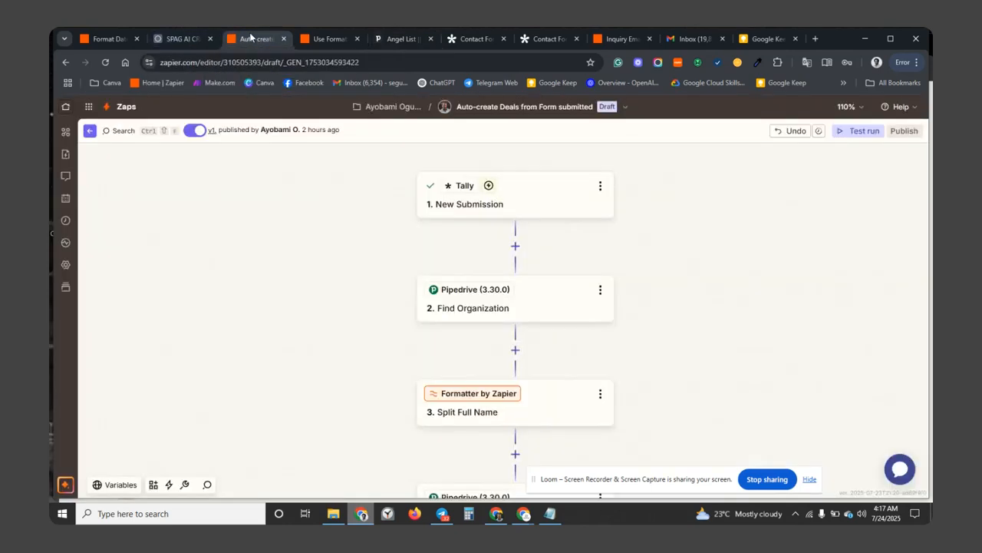
{"action": "scroll", "coordinate": [408, 302], "scroll_direction": "up", "scroll_amount": 3}
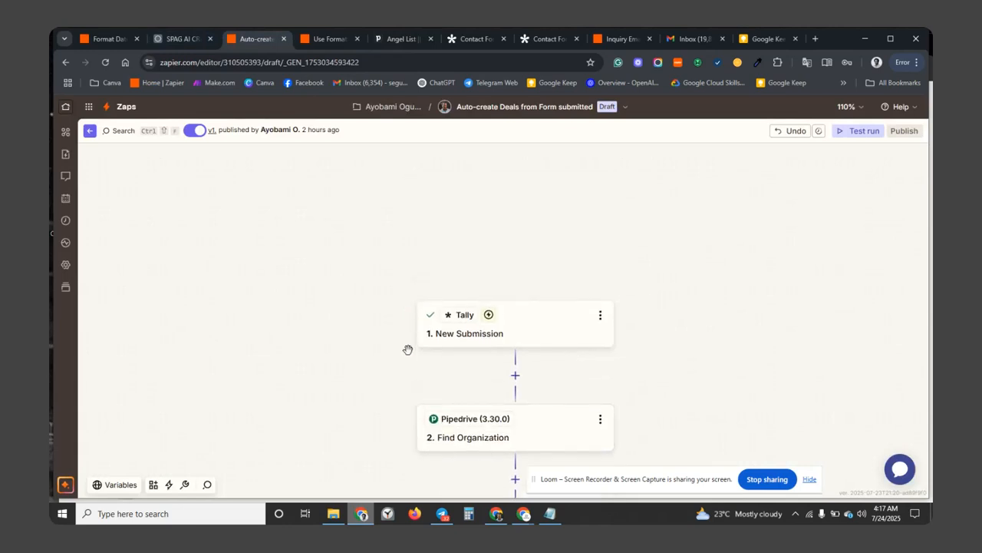
{"action": "left_click", "coordinate": [534, 330]}
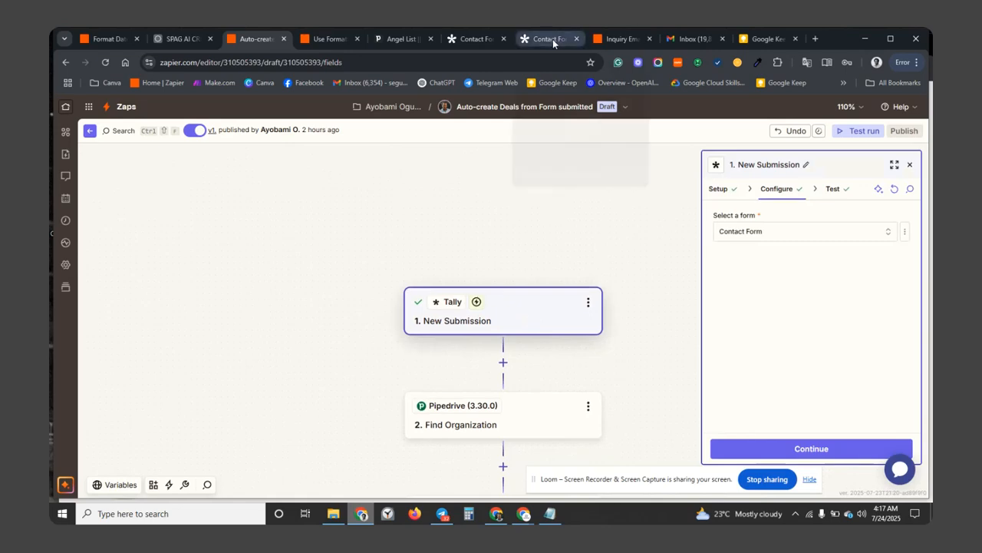
Load the Tally trigger's latest sample submissions, preview Submission B, and open Find Organization setup.
{"action": "left_click", "coordinate": [768, 450]}
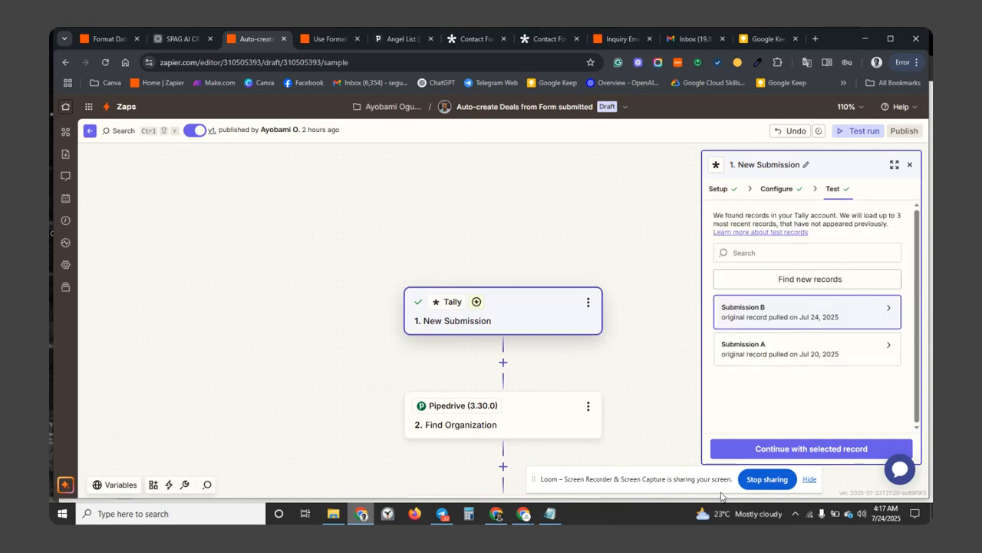
{"action": "left_click", "coordinate": [731, 456]}
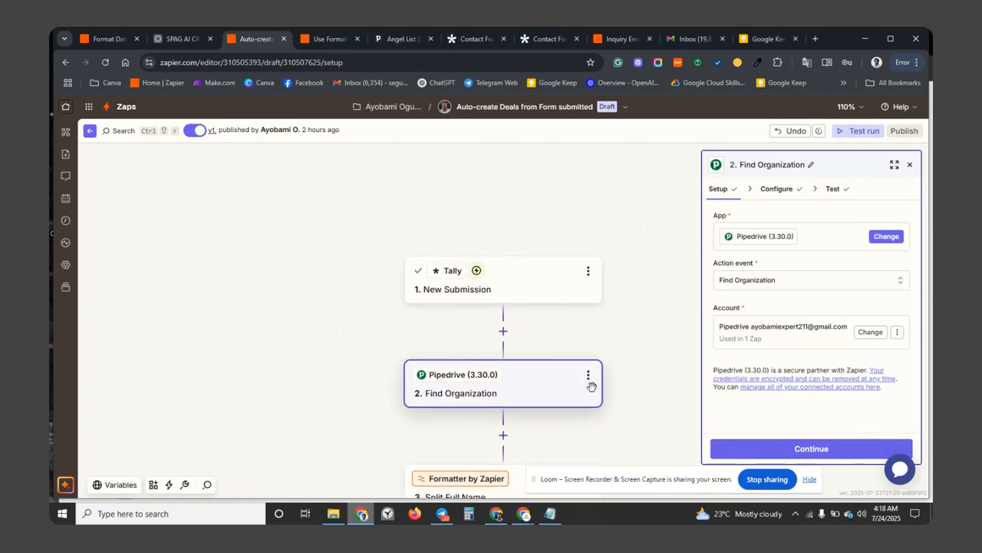
{"action": "left_click", "coordinate": [551, 287]}
{"action": "left_click", "coordinate": [833, 279]}
{"action": "left_click", "coordinate": [821, 280]}
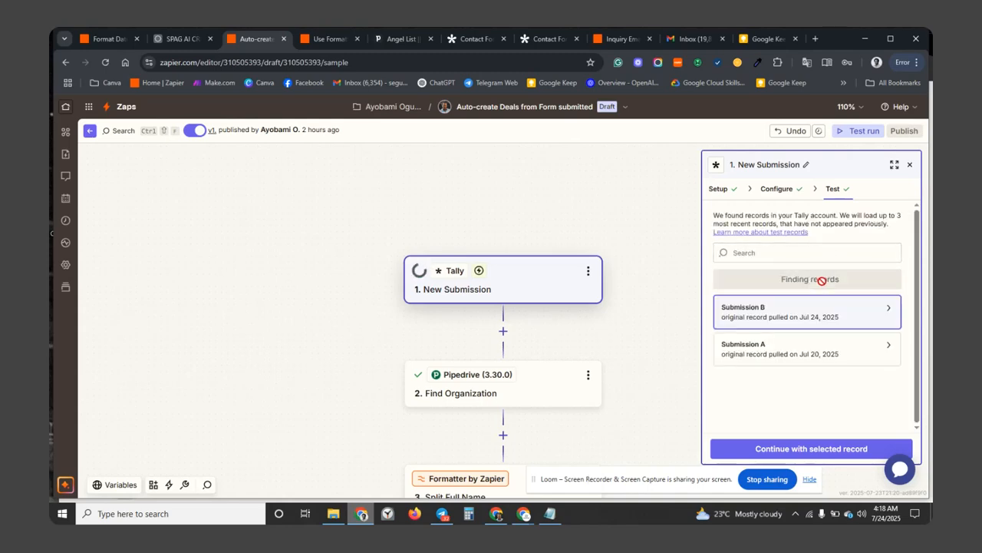
{"action": "mouse_move", "coordinate": [783, 315]}
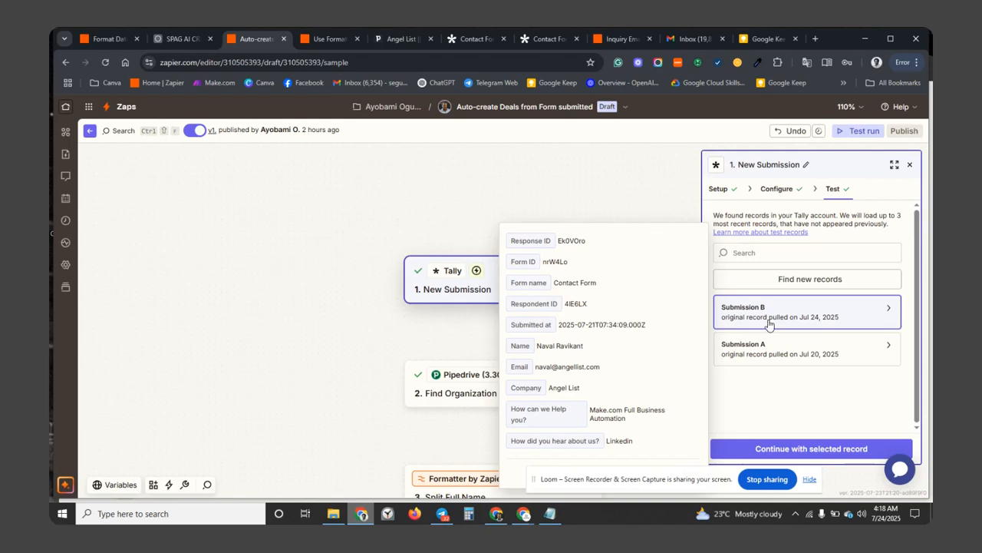
{"action": "left_click", "coordinate": [772, 450]}
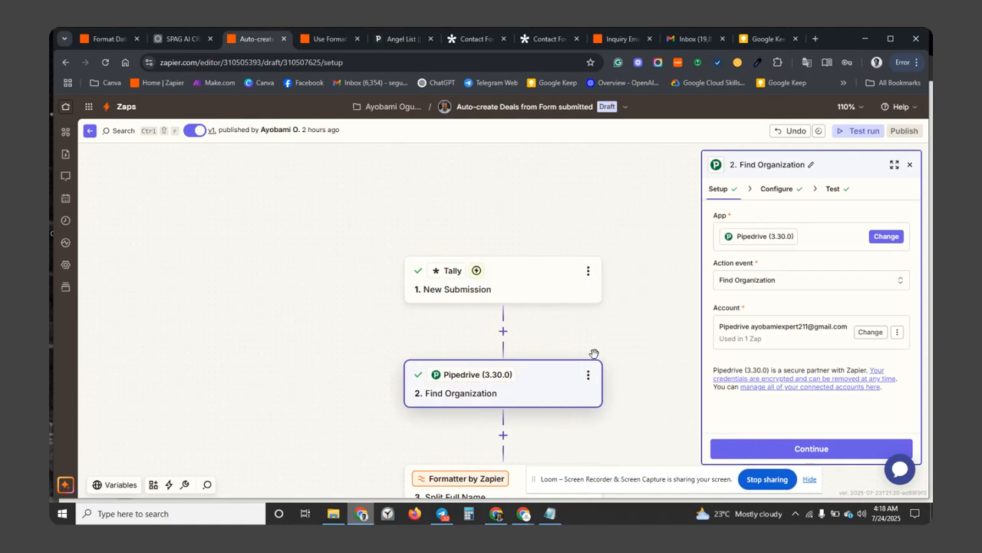
Show Find Organization's Configure settings: search by Name using the form's Company answer, Exact Match.
{"action": "left_click", "coordinate": [606, 481]}
{"action": "left_click_drag", "start_coordinate": [605, 481], "coordinate": [686, 476]}
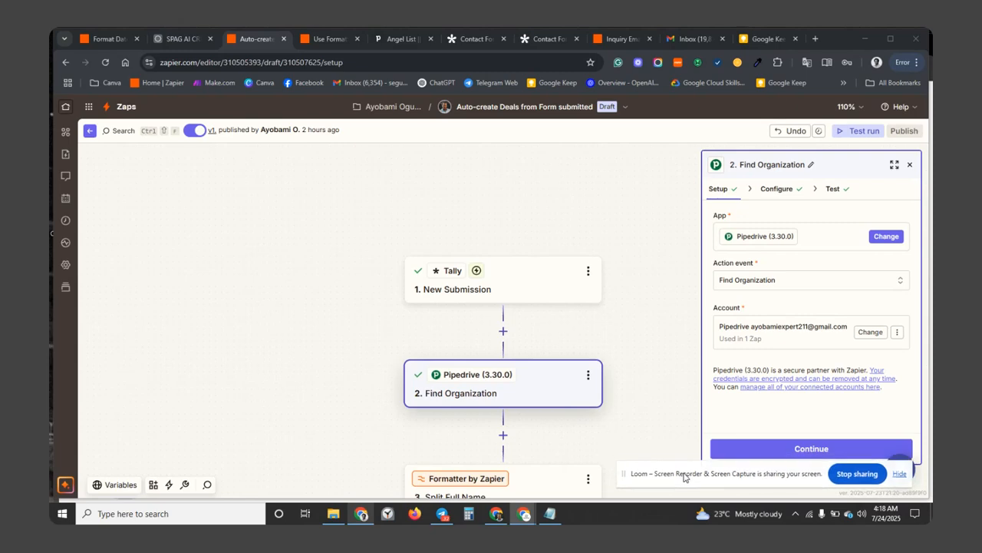
{"action": "left_click", "coordinate": [737, 447]}
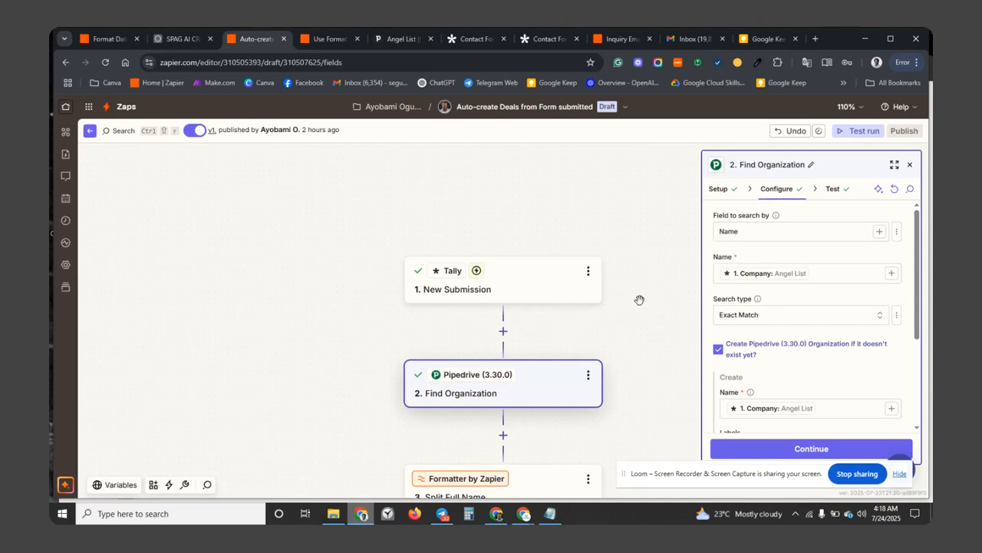
{"action": "left_click", "coordinate": [549, 39]}
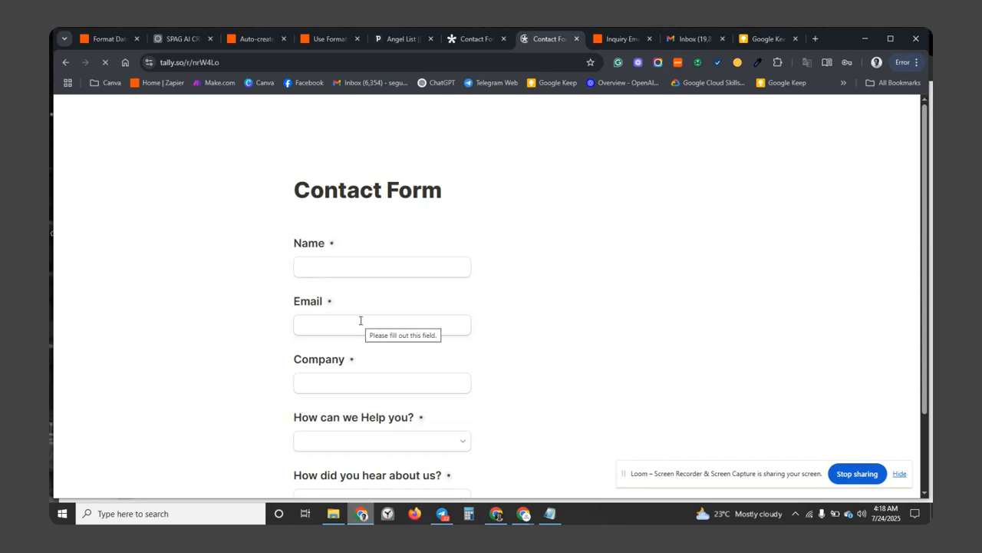
{"action": "left_click", "coordinate": [254, 38]}
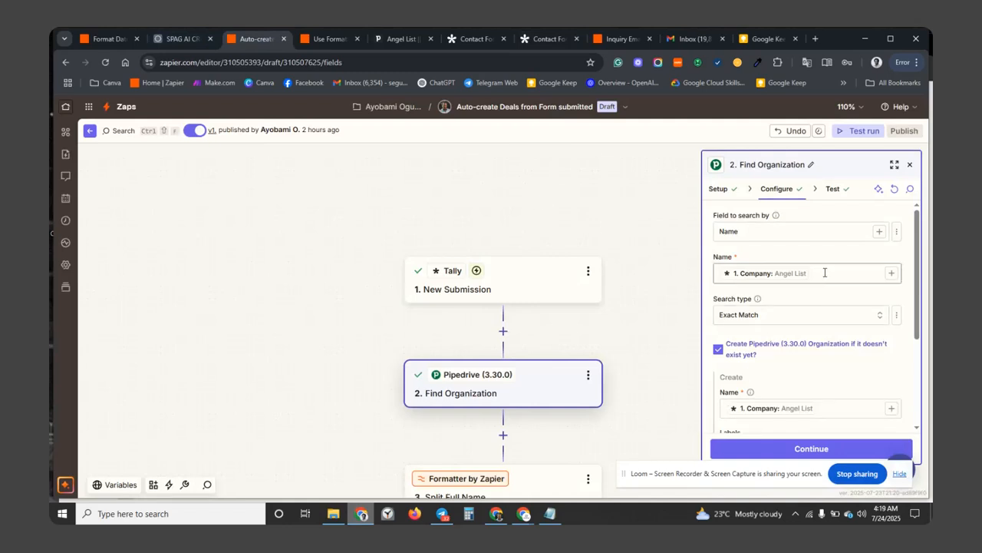
Test Find Organization, check its output of organization ID 20, then view the live Contact Form.
{"action": "scroll", "coordinate": [827, 284], "scroll_direction": "down", "scroll_amount": 1}
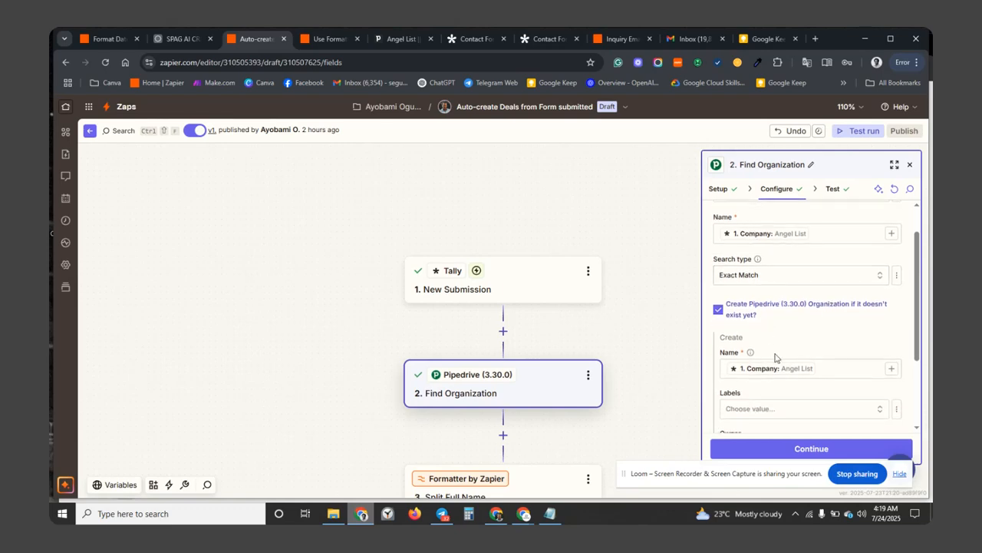
{"action": "scroll", "coordinate": [775, 357], "scroll_direction": "down", "scroll_amount": 1}
{"action": "scroll", "coordinate": [776, 357], "scroll_direction": "down", "scroll_amount": 2}
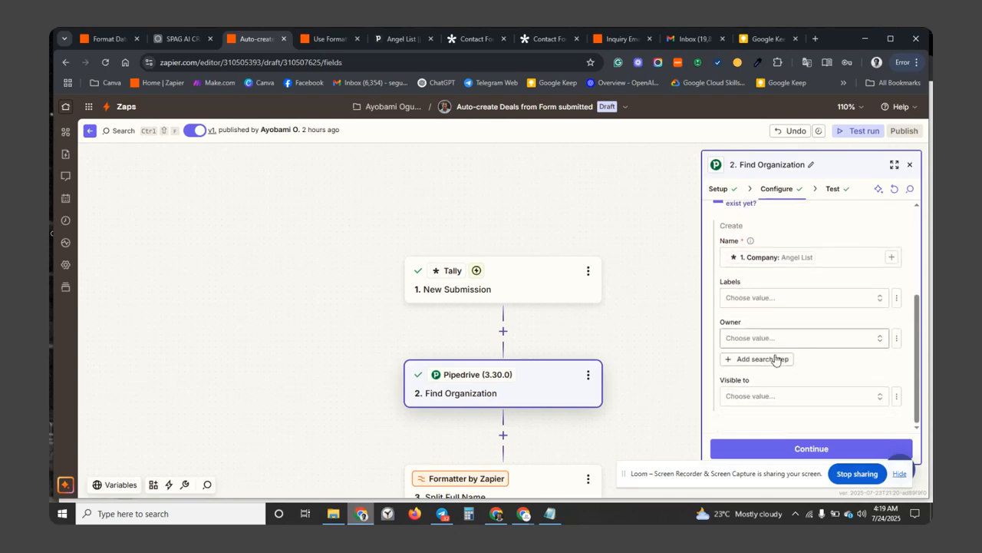
{"action": "left_click", "coordinate": [760, 449]}
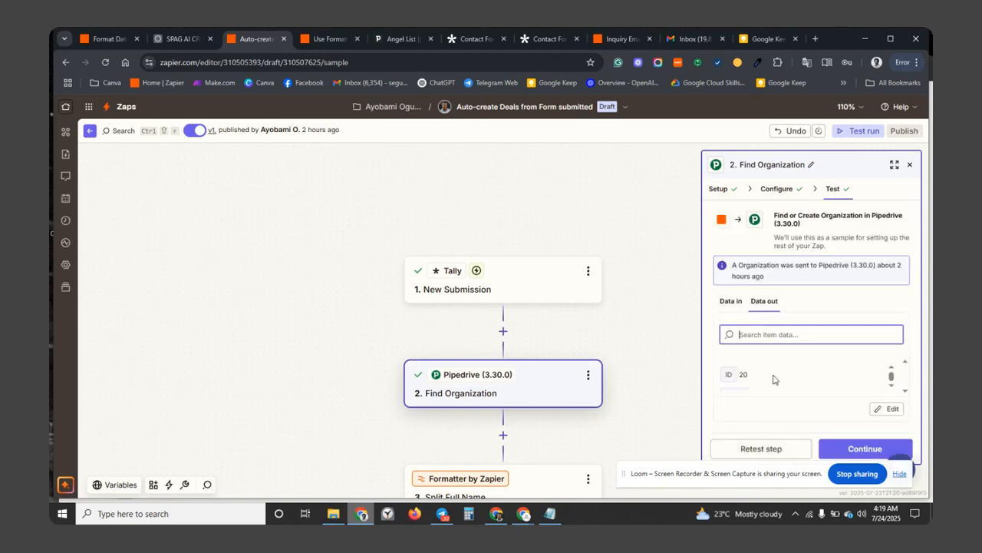
{"action": "scroll", "coordinate": [729, 384], "scroll_direction": "down", "scroll_amount": 2}
{"action": "scroll", "coordinate": [727, 386], "scroll_direction": "up", "scroll_amount": 3}
{"action": "scroll", "coordinate": [726, 386], "scroll_direction": "up", "scroll_amount": 1}
{"action": "scroll", "coordinate": [751, 383], "scroll_direction": "down", "scroll_amount": 1}
{"action": "left_click", "coordinate": [777, 189]}
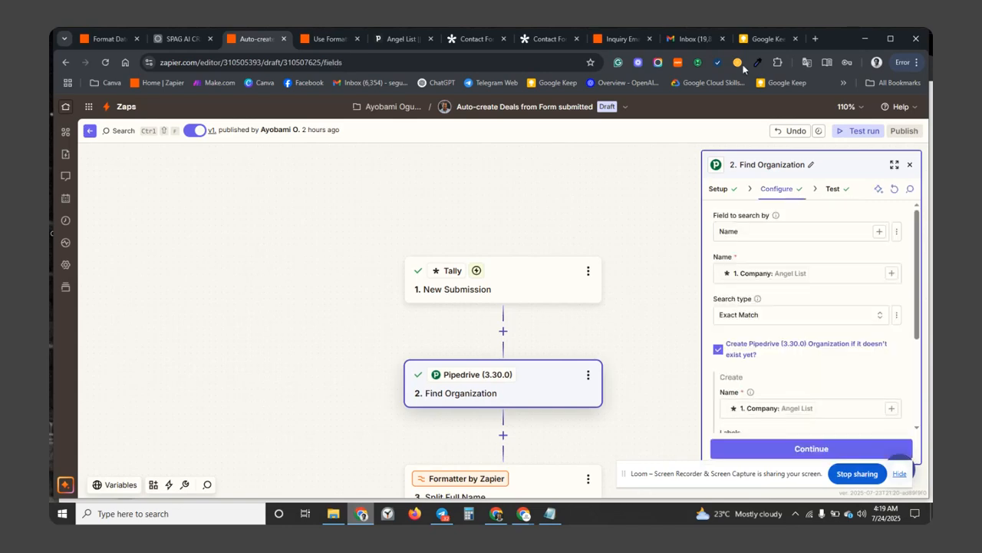
{"action": "left_click", "coordinate": [543, 38]}
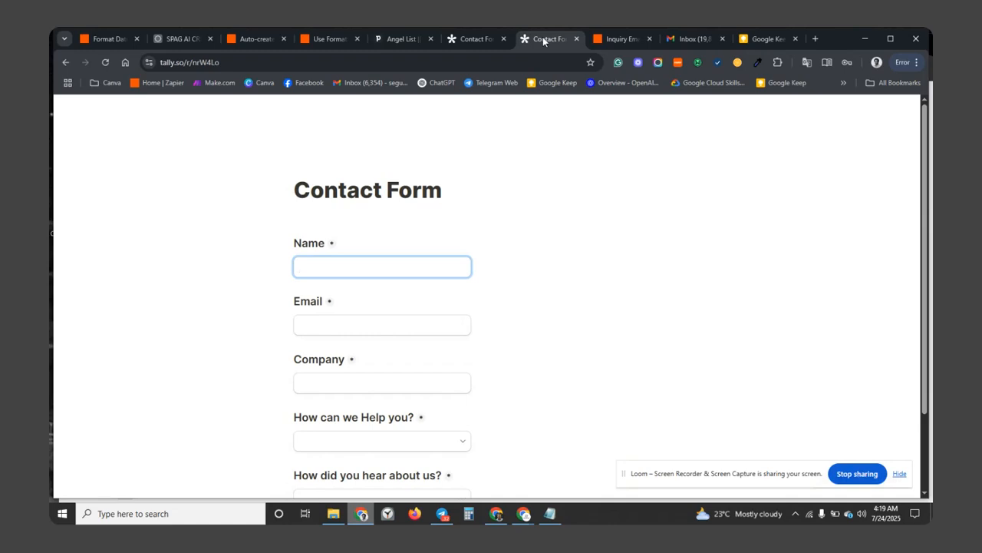
Enter the contact's full name, email address and company Oracle Inc in the Contact Form.
{"action": "type", "text": "Larry Elison"}
{"action": "left_click", "coordinate": [363, 320]}
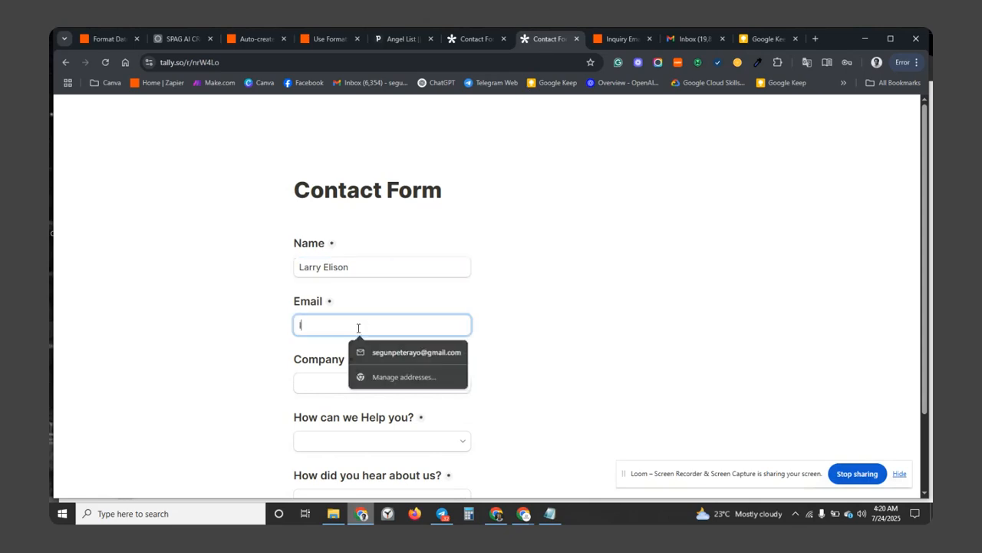
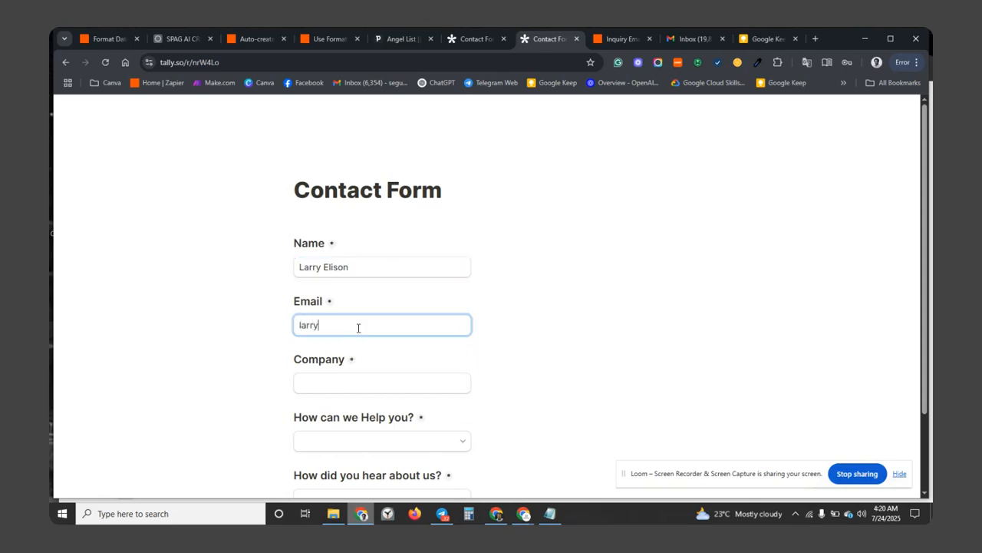
{"action": "left_click", "coordinate": [356, 383]}
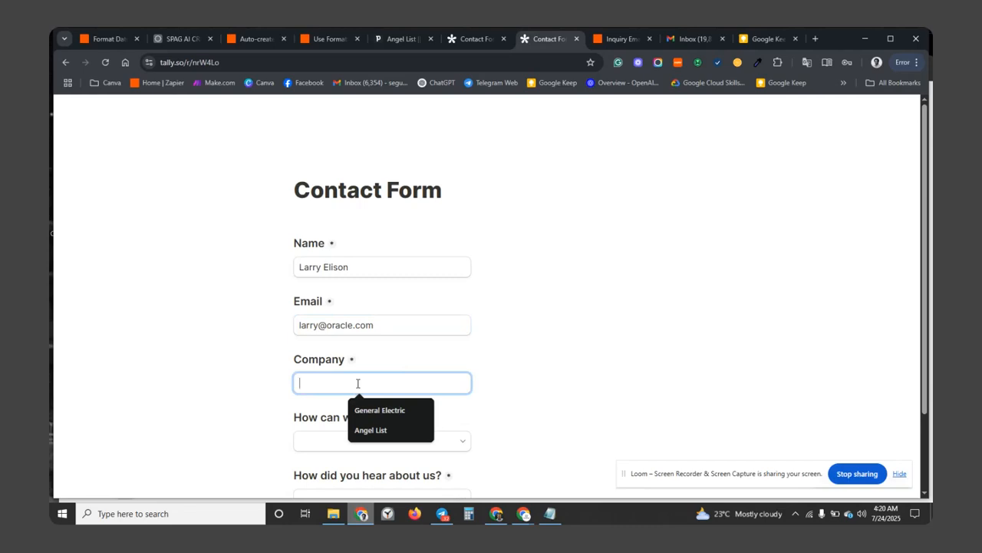
{"action": "type", "text": "o"}
{"action": "key", "text": "BackSpace"}
{"action": "type", "text": "Ora"}
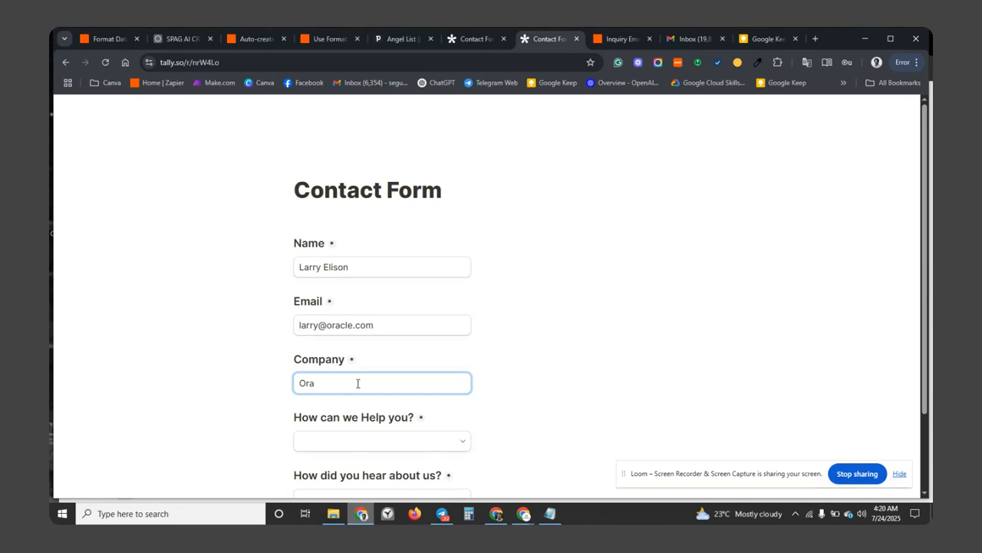
{"action": "type", "text": "cle Inc"}
Choose AI Automation with Zapier or Make and Linkedin in the dropdowns, then submit the form.
{"action": "scroll", "coordinate": [375, 412], "scroll_direction": "down", "scroll_amount": 1}
{"action": "left_click", "coordinate": [375, 415]}
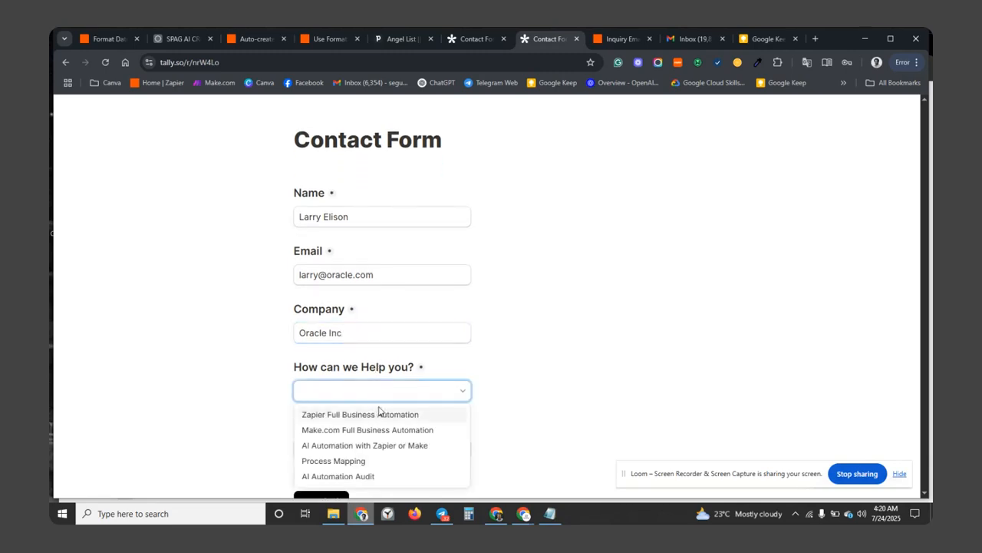
{"action": "left_click", "coordinate": [357, 449]}
{"action": "scroll", "coordinate": [441, 361], "scroll_direction": "down", "scroll_amount": 2}
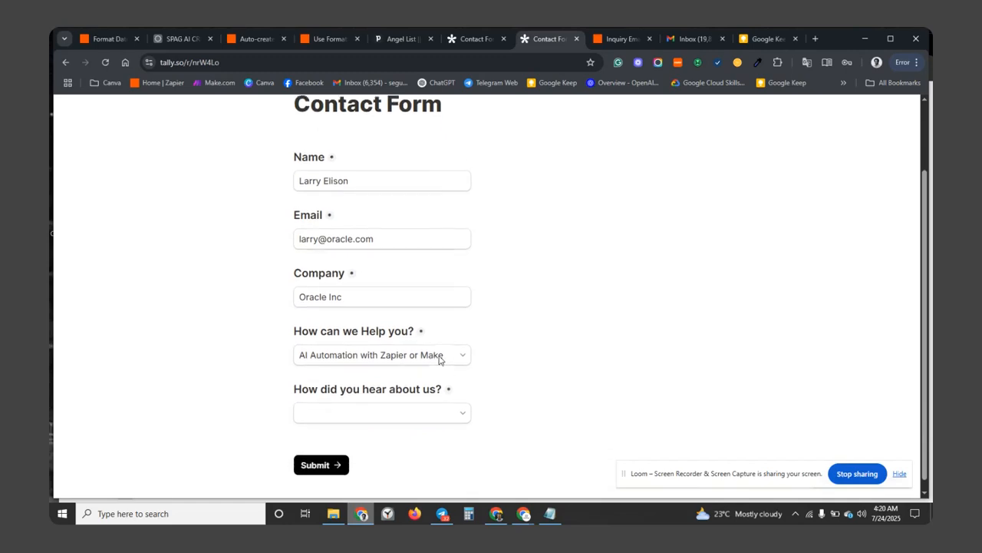
{"action": "left_click", "coordinate": [376, 406]}
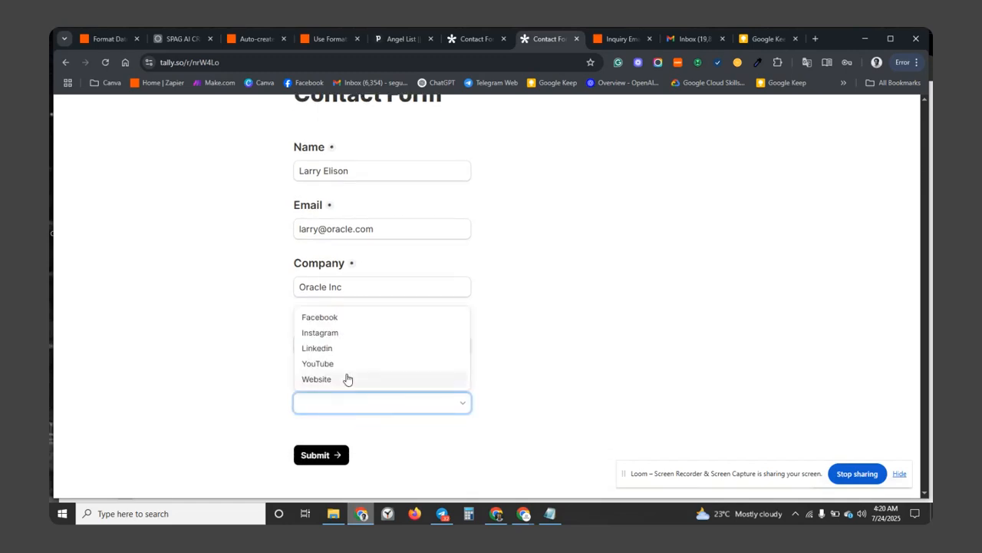
{"action": "left_click", "coordinate": [334, 351]}
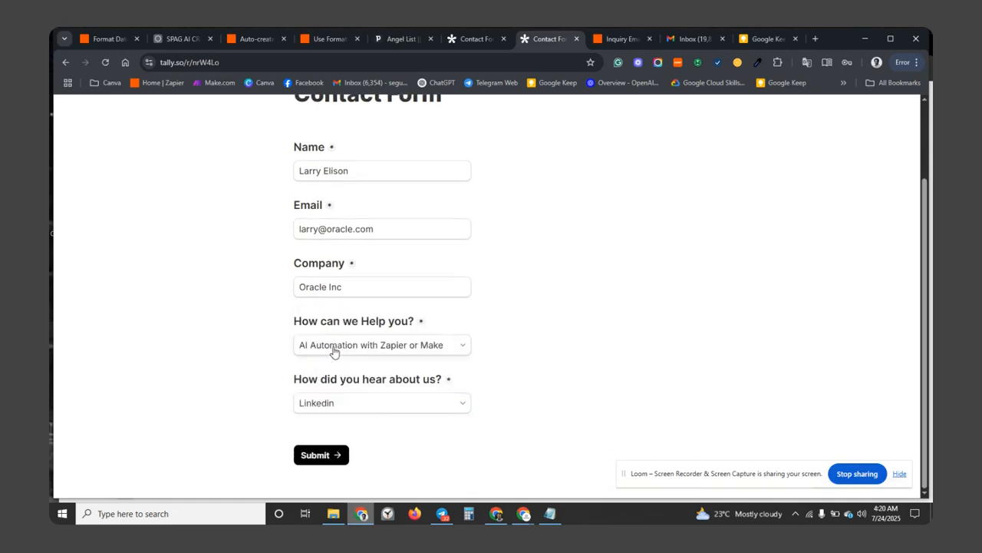
{"action": "left_click", "coordinate": [324, 455]}
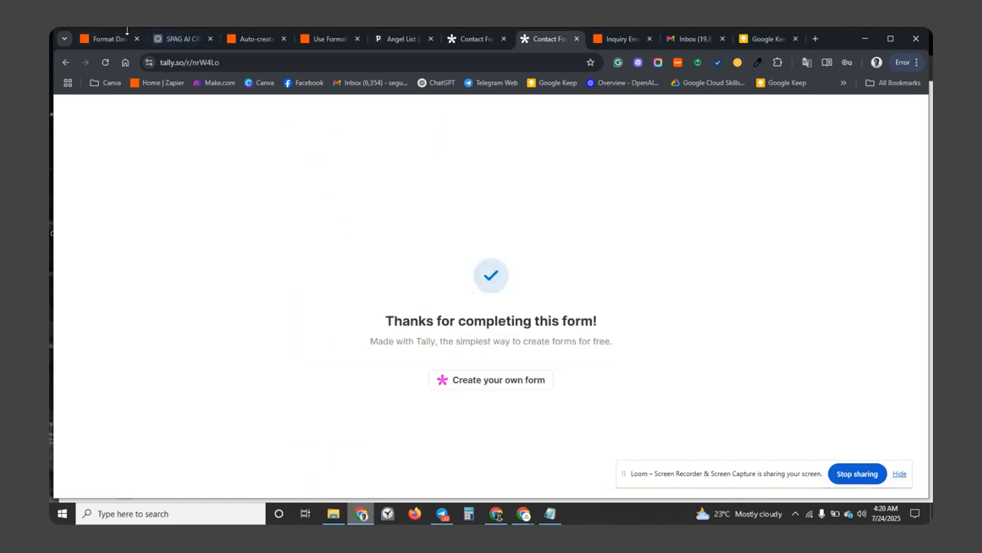
{"action": "left_click", "coordinate": [244, 35]}
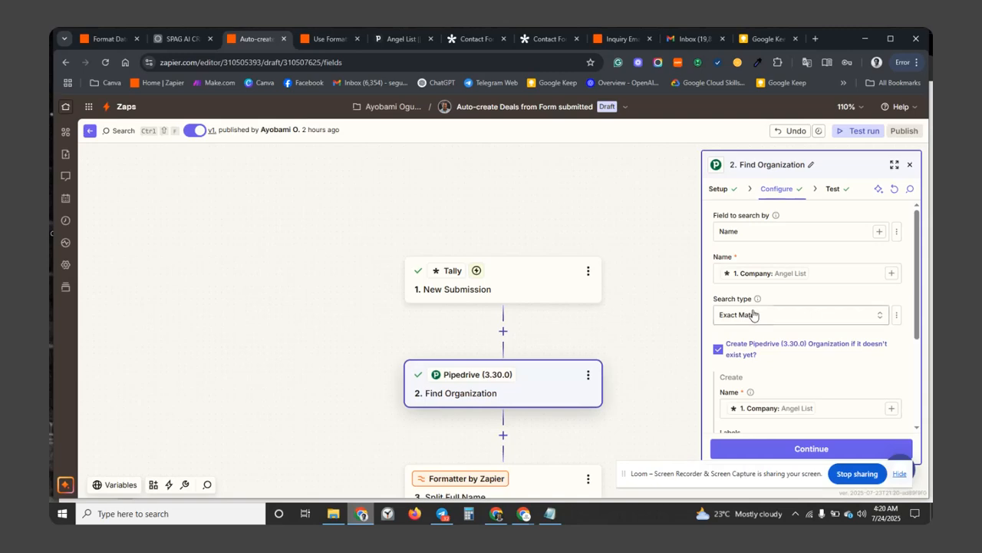
Refresh the Tally trigger's records and use Submission C, the Oracle Inc entry, as test data.
{"action": "left_click", "coordinate": [539, 282]}
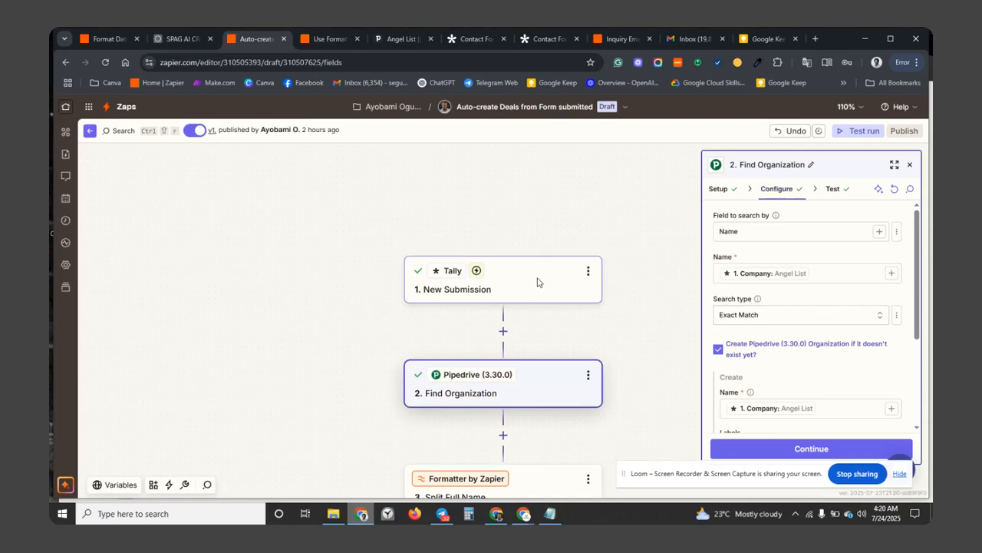
{"action": "left_click", "coordinate": [833, 189]}
{"action": "left_click", "coordinate": [813, 278]}
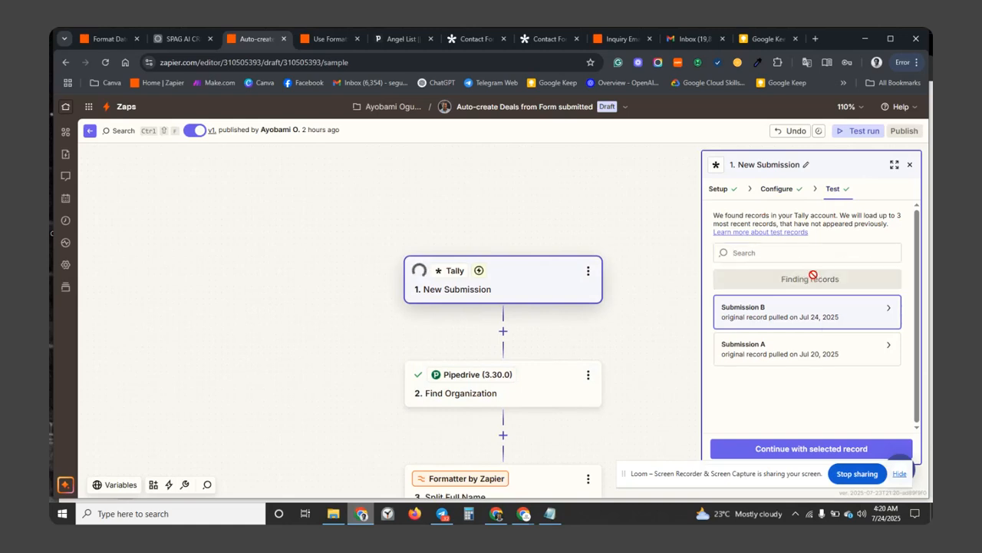
{"action": "left_click", "coordinate": [828, 312]}
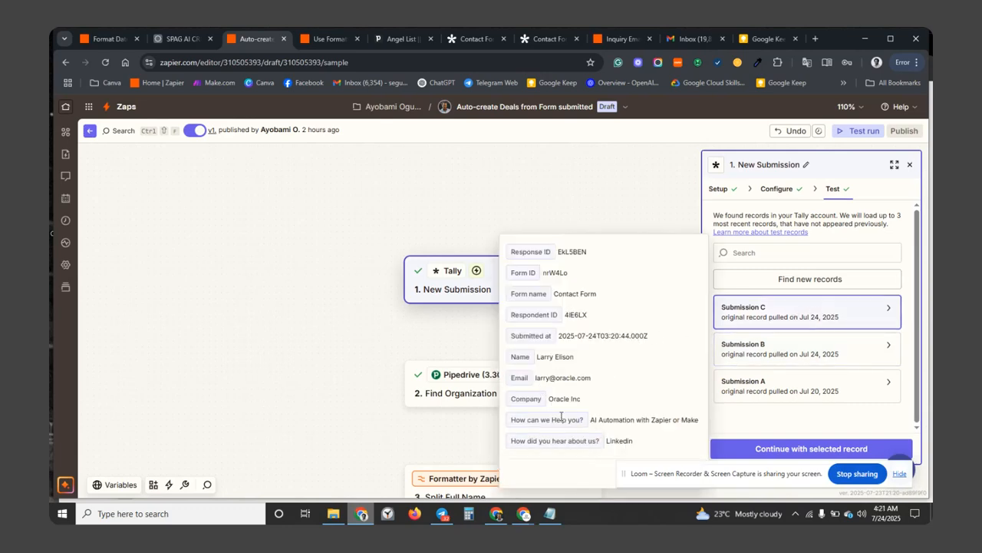
{"action": "left_click", "coordinate": [829, 450]}
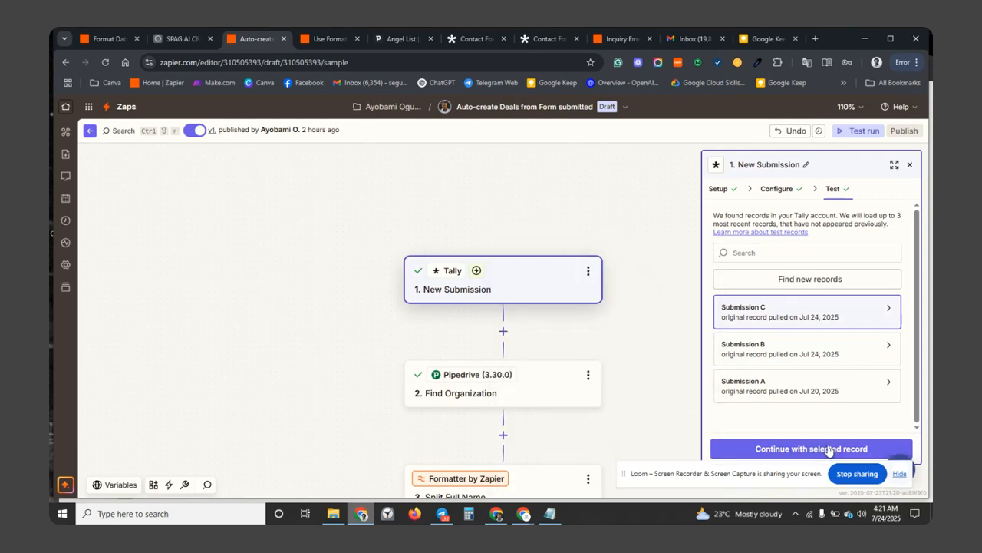
{"action": "left_click", "coordinate": [783, 449]}
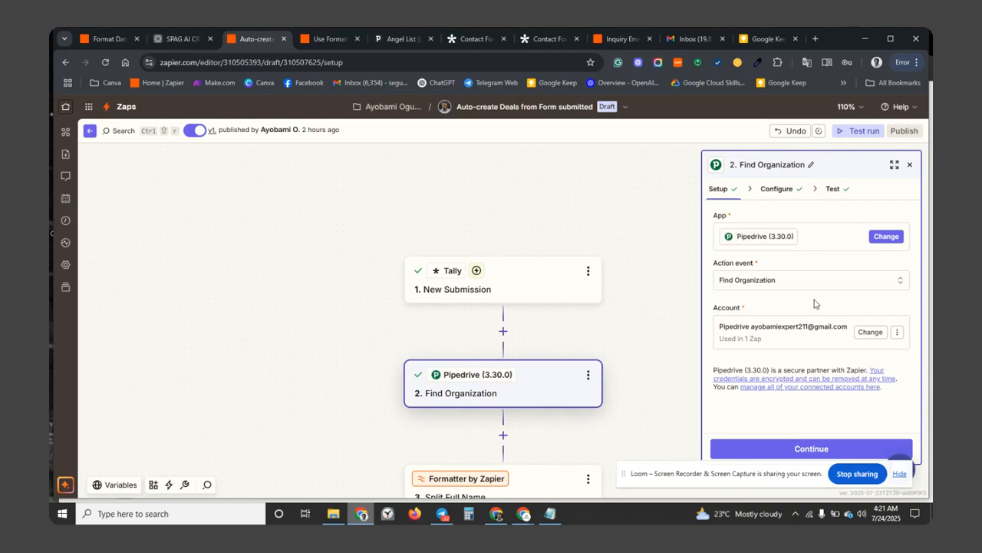
Retest Find Organization's exact Name match with Oracle Inc and review the returned organization data.
{"action": "left_click", "coordinate": [779, 189]}
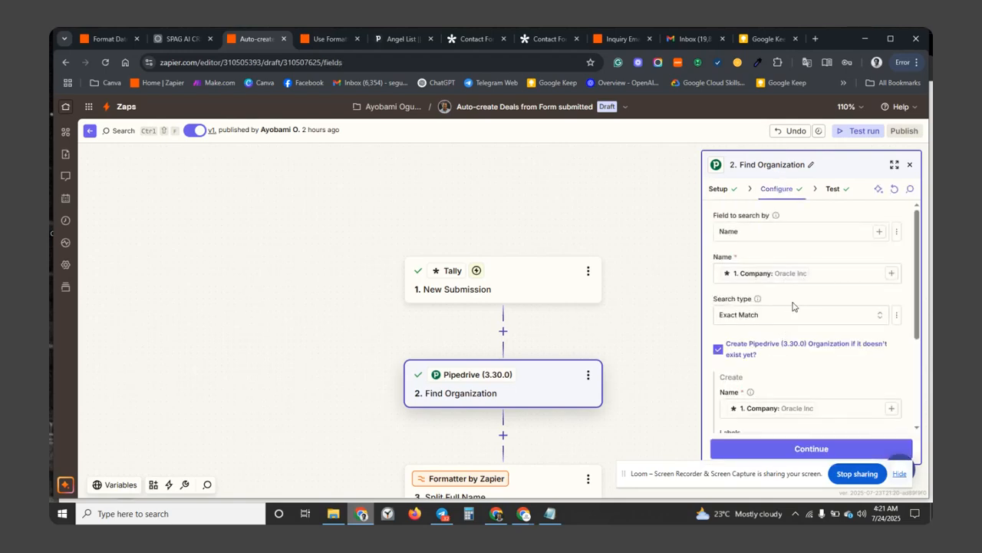
{"action": "scroll", "coordinate": [795, 353], "scroll_direction": "down", "scroll_amount": 1}
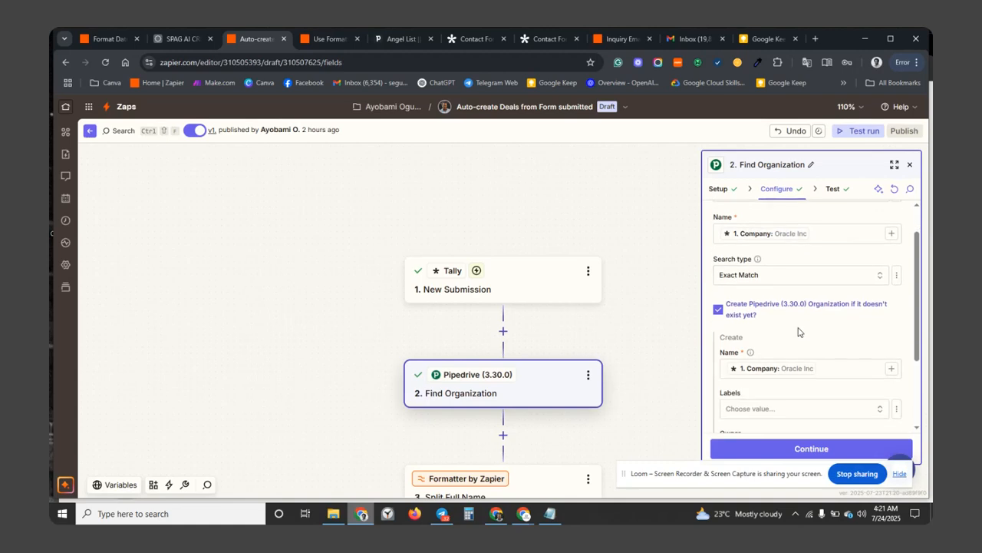
{"action": "scroll", "coordinate": [798, 332], "scroll_direction": "down", "scroll_amount": 3}
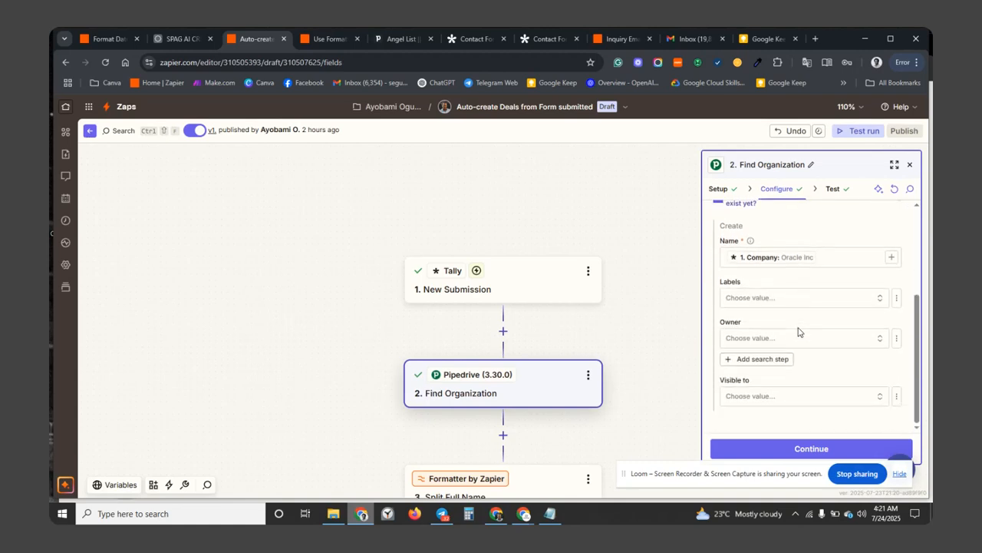
{"action": "left_click", "coordinate": [764, 456]}
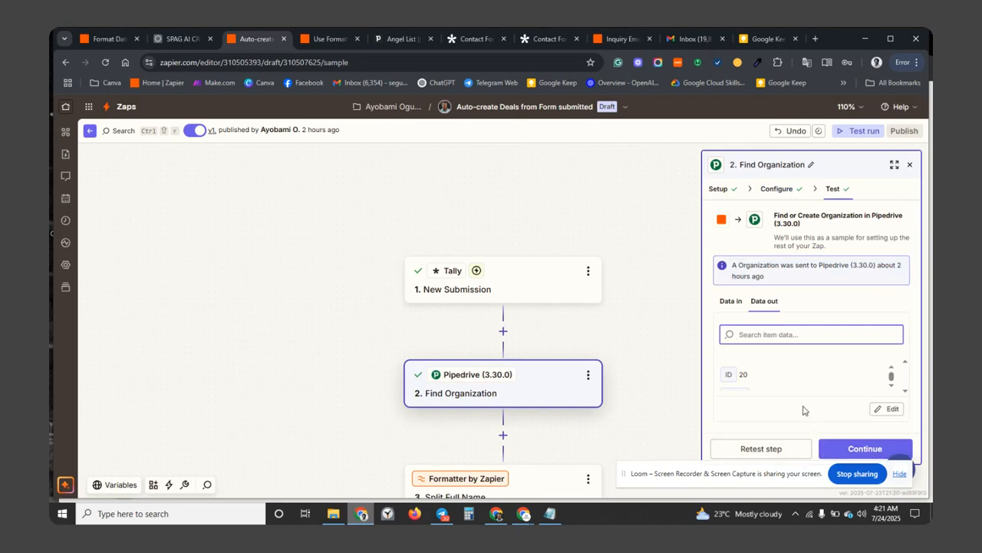
{"action": "left_click", "coordinate": [775, 450]}
{"action": "scroll", "coordinate": [892, 390], "scroll_direction": "down", "scroll_amount": 1}
{"action": "scroll", "coordinate": [892, 390], "scroll_direction": "down", "scroll_amount": 1}
{"action": "scroll", "coordinate": [893, 390], "scroll_direction": "down", "scroll_amount": 4}
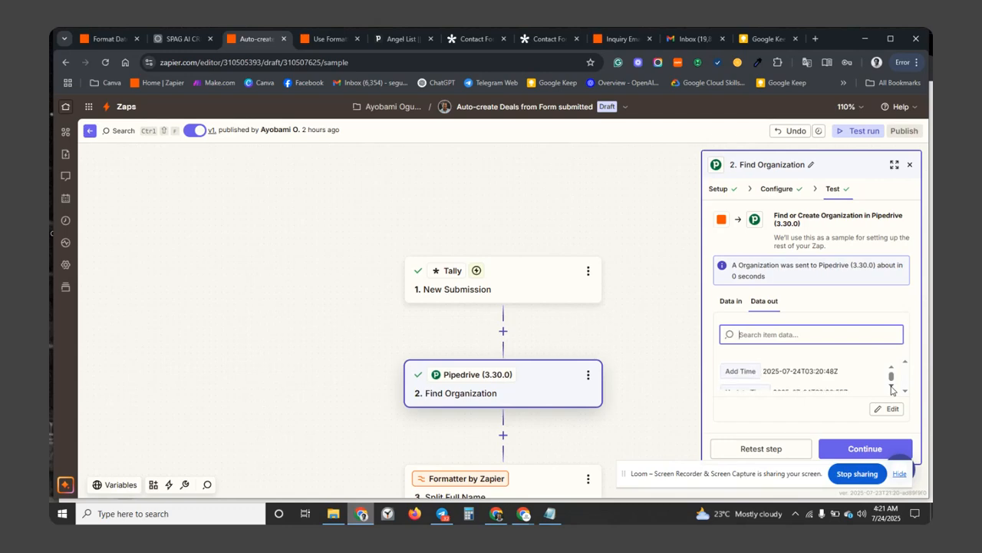
{"action": "scroll", "coordinate": [892, 390], "scroll_direction": "down", "scroll_amount": 5}
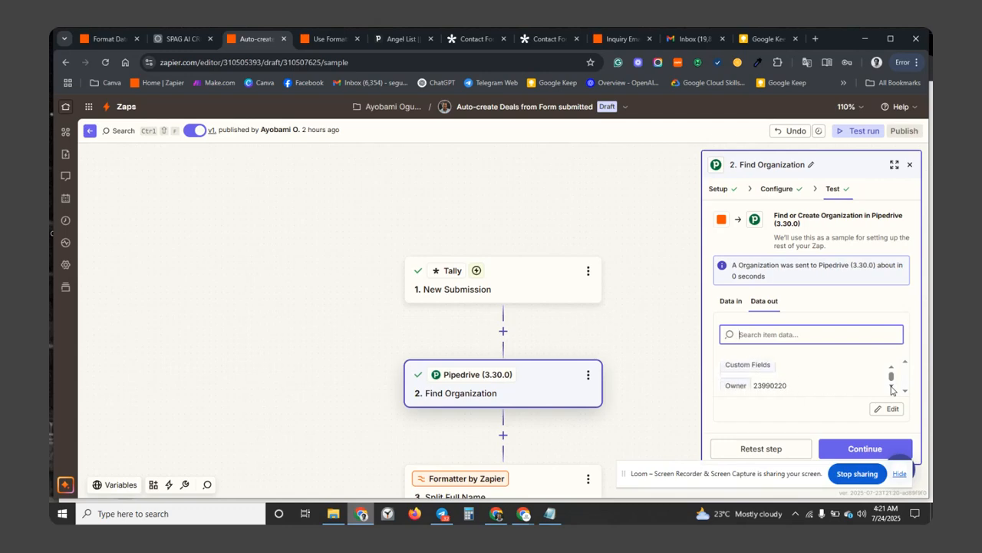
{"action": "scroll", "coordinate": [891, 390], "scroll_direction": "down", "scroll_amount": 4}
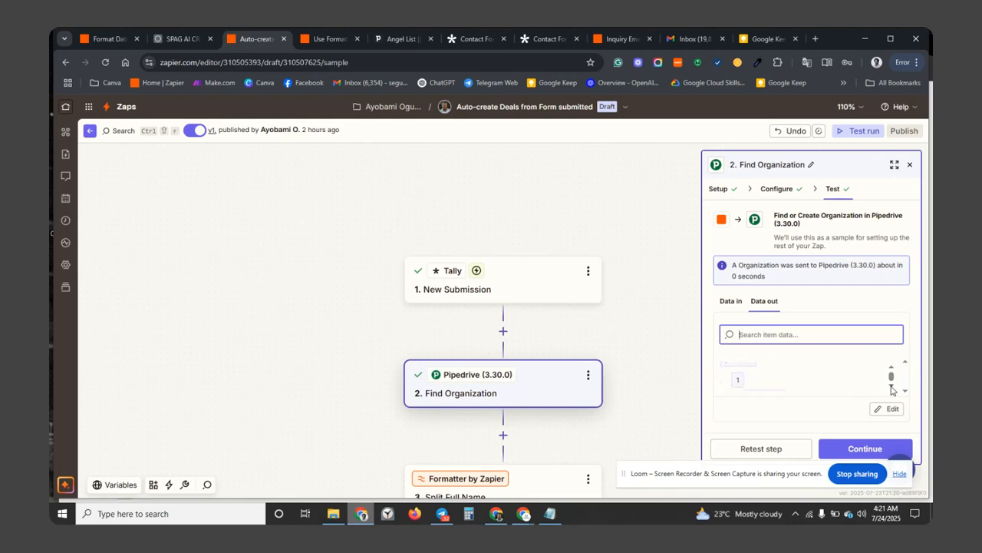
{"action": "scroll", "coordinate": [535, 426], "scroll_direction": "down", "scroll_amount": 1}
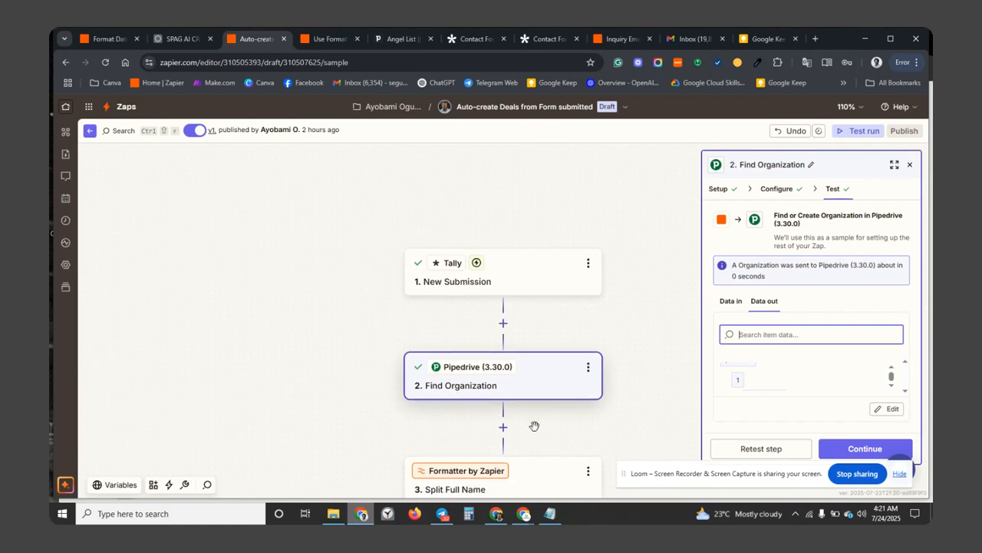
{"action": "scroll", "coordinate": [535, 430], "scroll_direction": "down", "scroll_amount": 3}
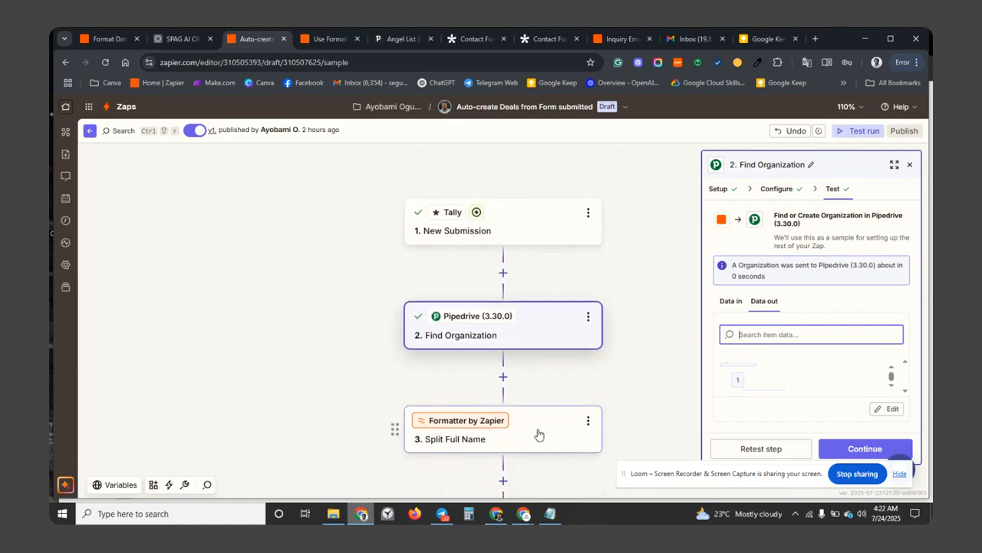
Map the Tally submission's Name field into Split Full Name's Input, then open the Formatter help article.
{"action": "left_click", "coordinate": [537, 428]}
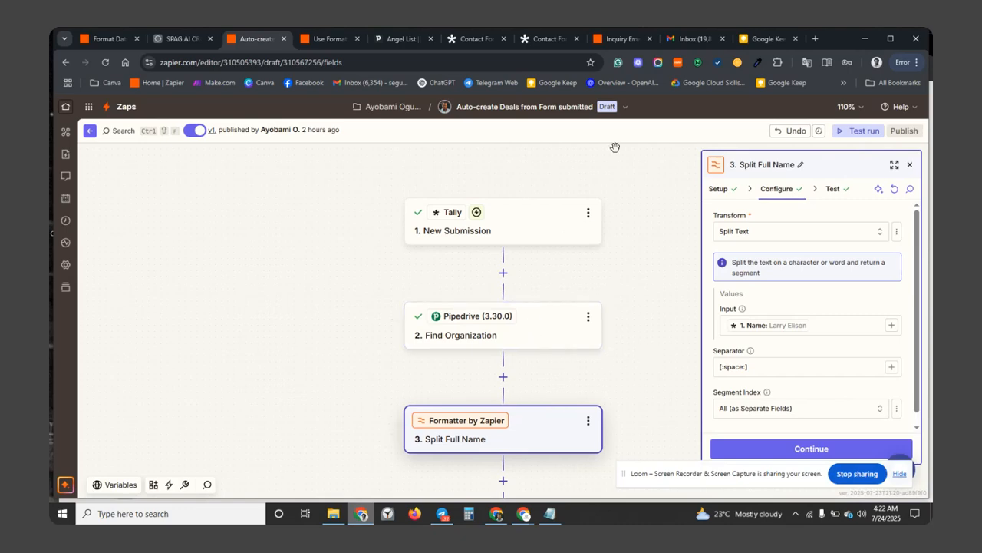
{"action": "left_click", "coordinate": [484, 37]}
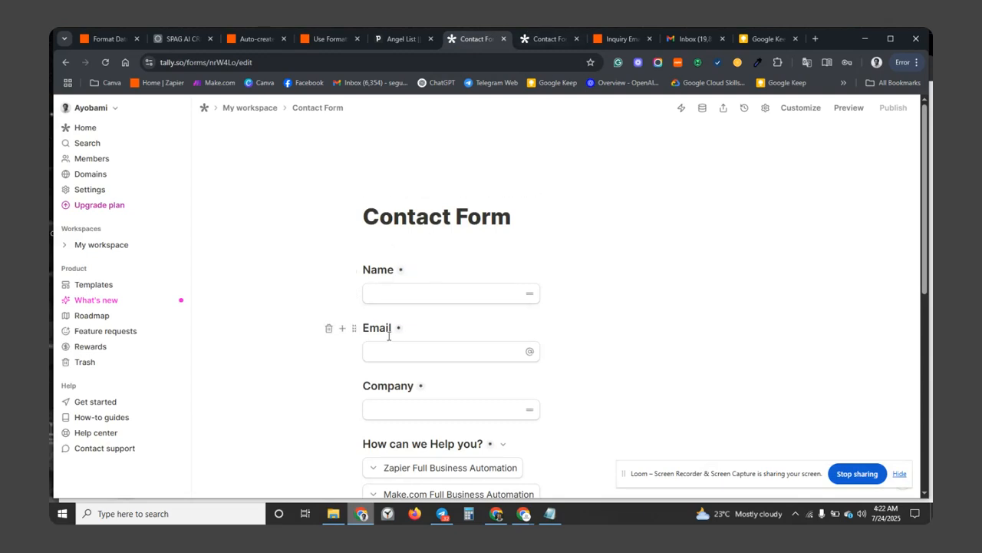
{"action": "left_click", "coordinate": [250, 39]}
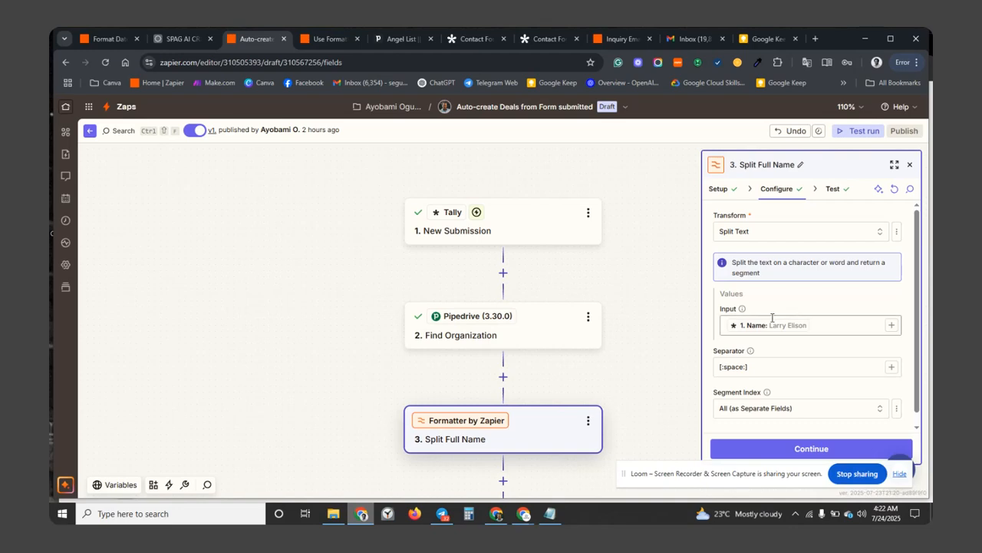
{"action": "left_click", "coordinate": [890, 326]}
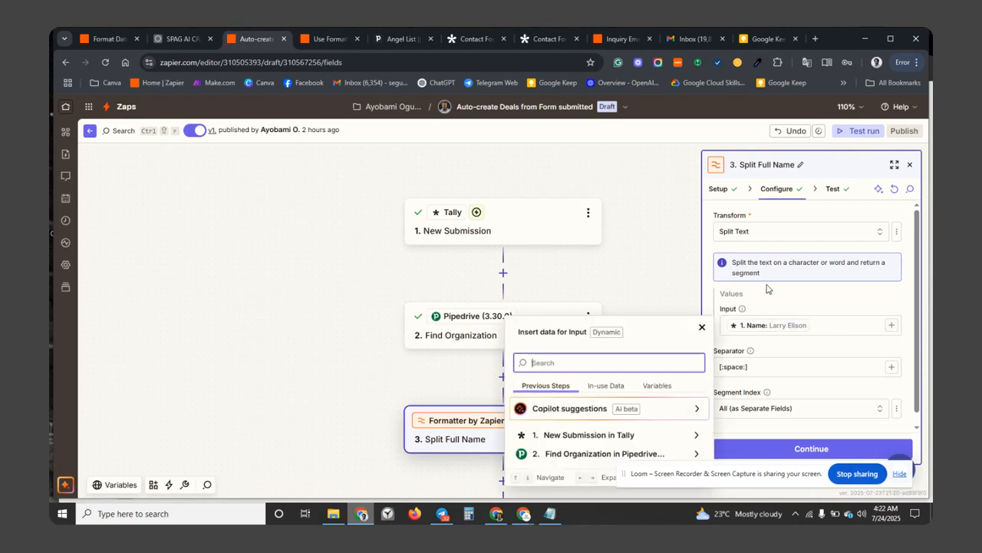
{"action": "left_click", "coordinate": [680, 435]}
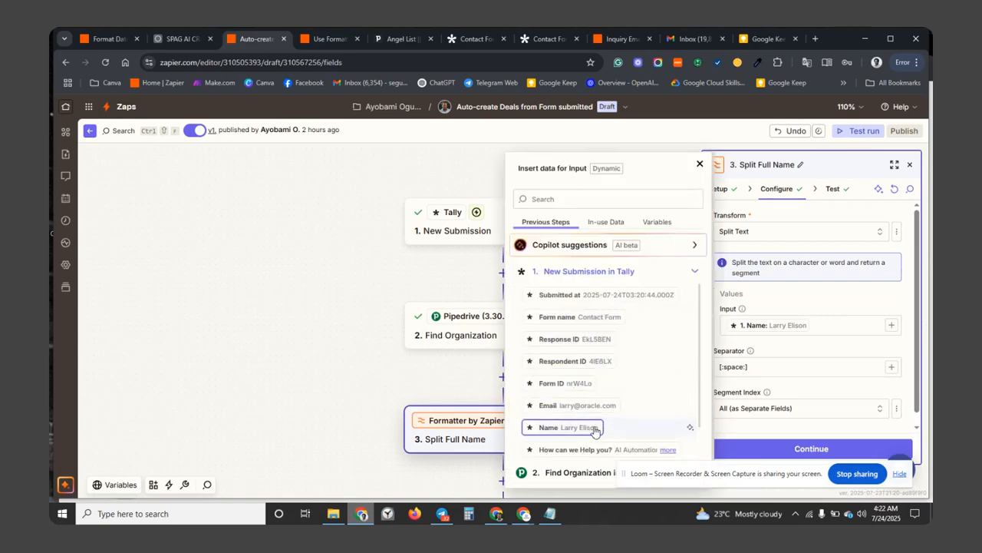
{"action": "left_click", "coordinate": [821, 295]}
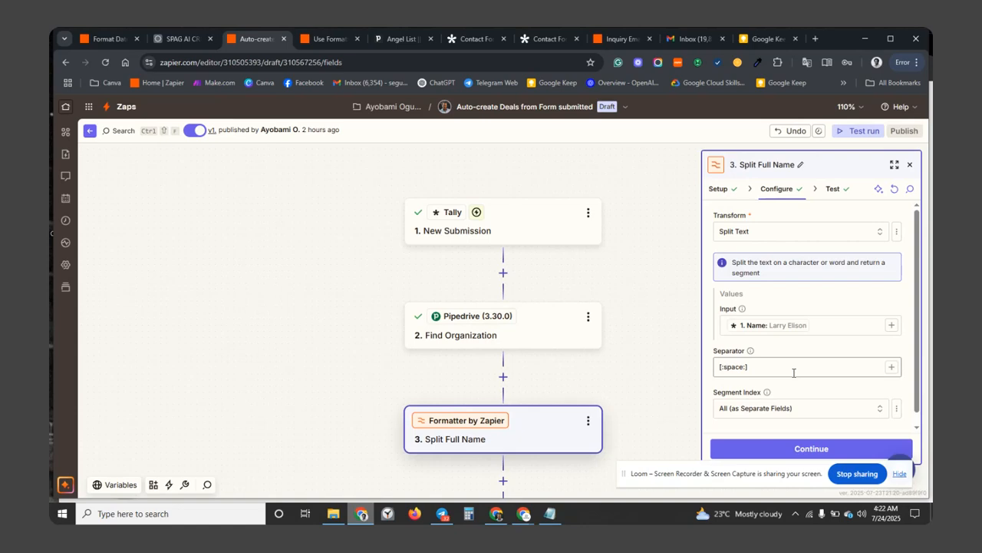
{"action": "left_click", "coordinate": [337, 38]}
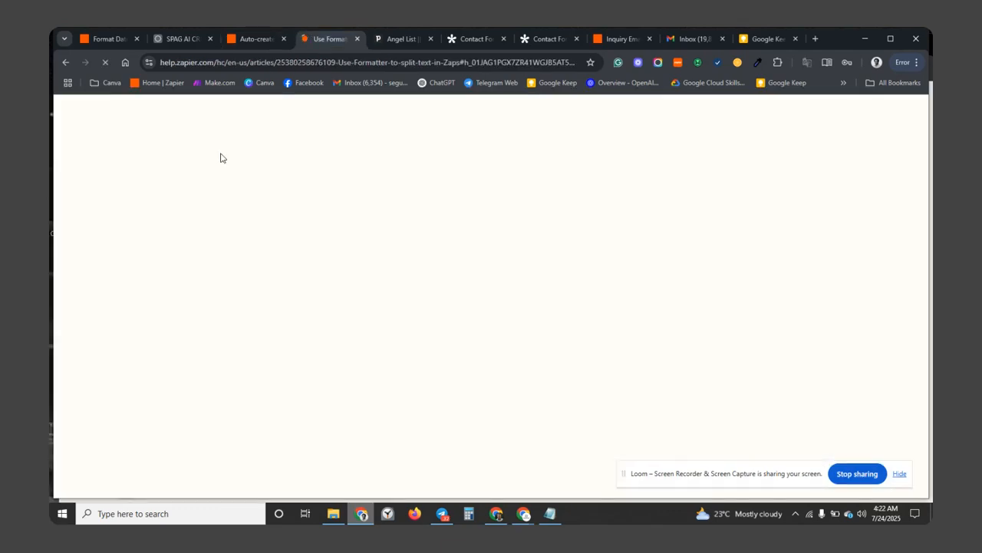
Read the article's Set up your transform section and separator characters such as [:space:].
{"action": "scroll", "coordinate": [254, 328], "scroll_direction": "down", "scroll_amount": 4}
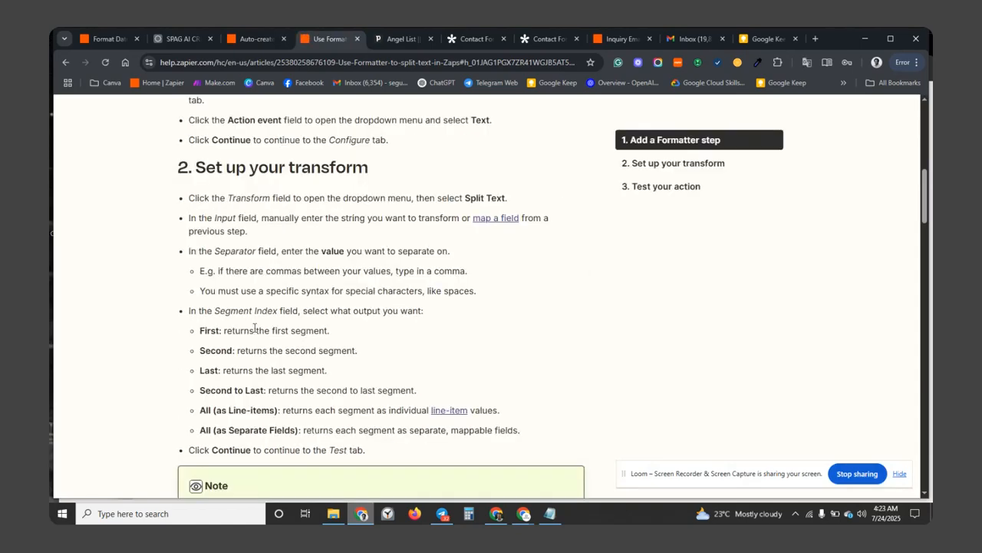
{"action": "scroll", "coordinate": [254, 328], "scroll_direction": "down", "scroll_amount": 1}
{"action": "scroll", "coordinate": [254, 328], "scroll_direction": "down", "scroll_amount": 5}
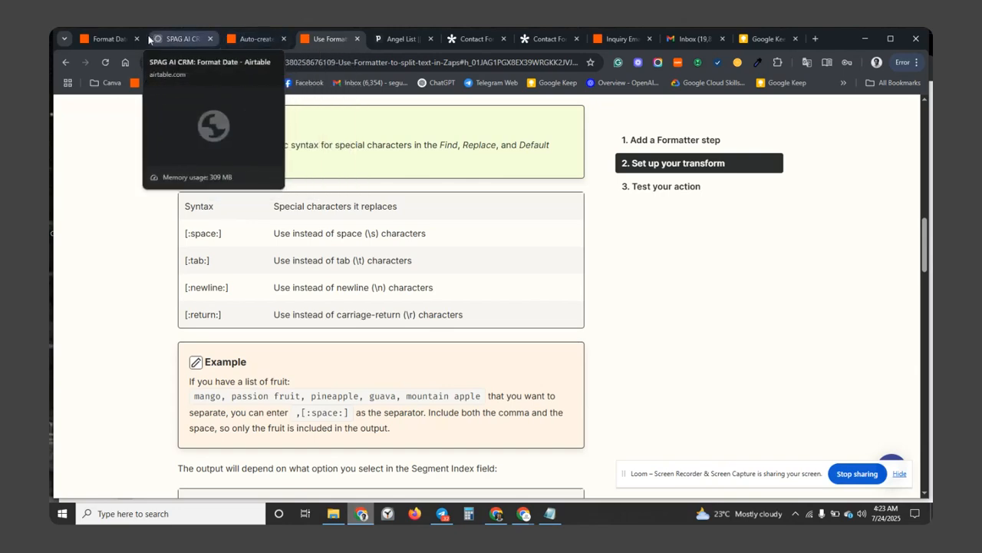
{"action": "left_click", "coordinate": [253, 39]}
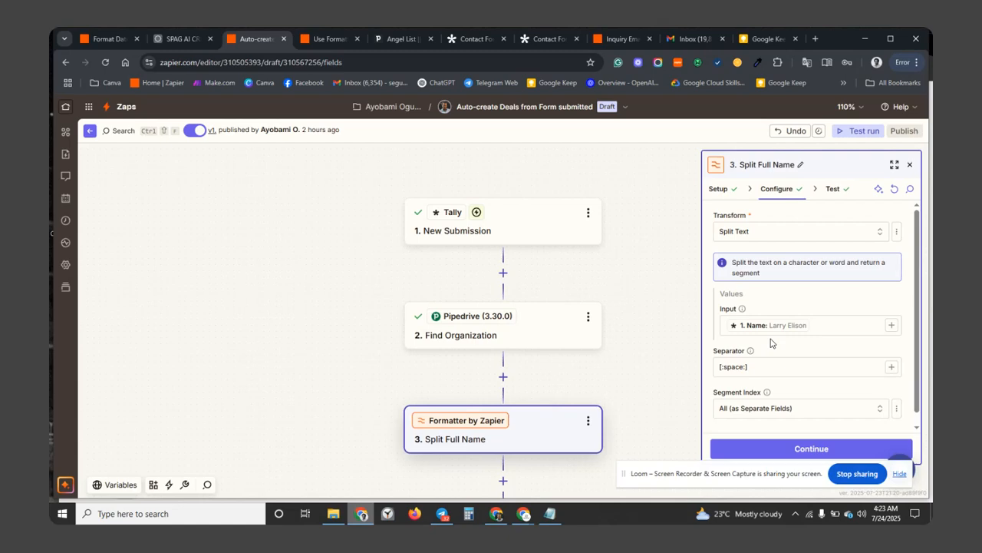
Retest Split Full Name and confirm first and last names come out as Output Items 1 and 2.
{"action": "scroll", "coordinate": [791, 419], "scroll_direction": "down", "scroll_amount": 1}
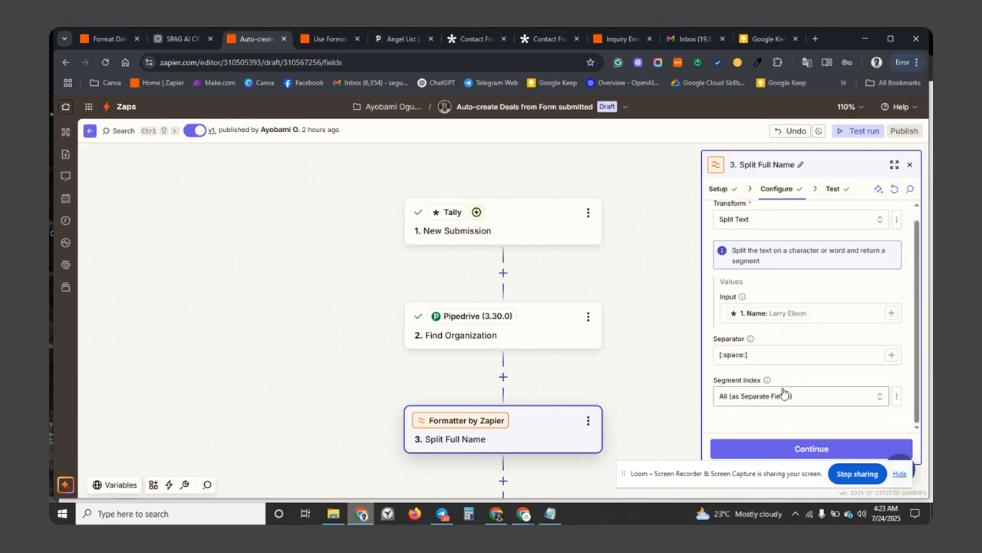
{"action": "left_click", "coordinate": [769, 449]}
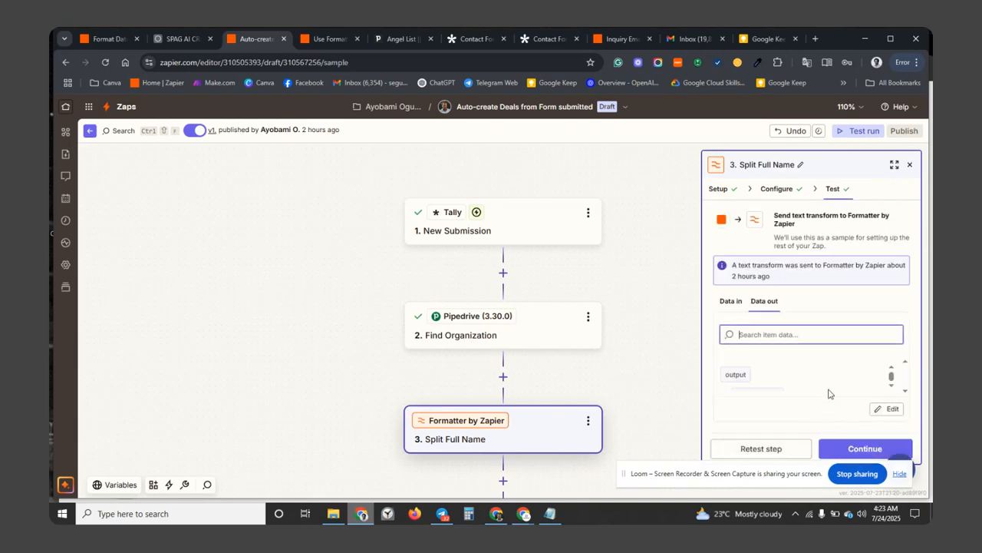
{"action": "scroll", "coordinate": [893, 391], "scroll_direction": "down", "scroll_amount": 3}
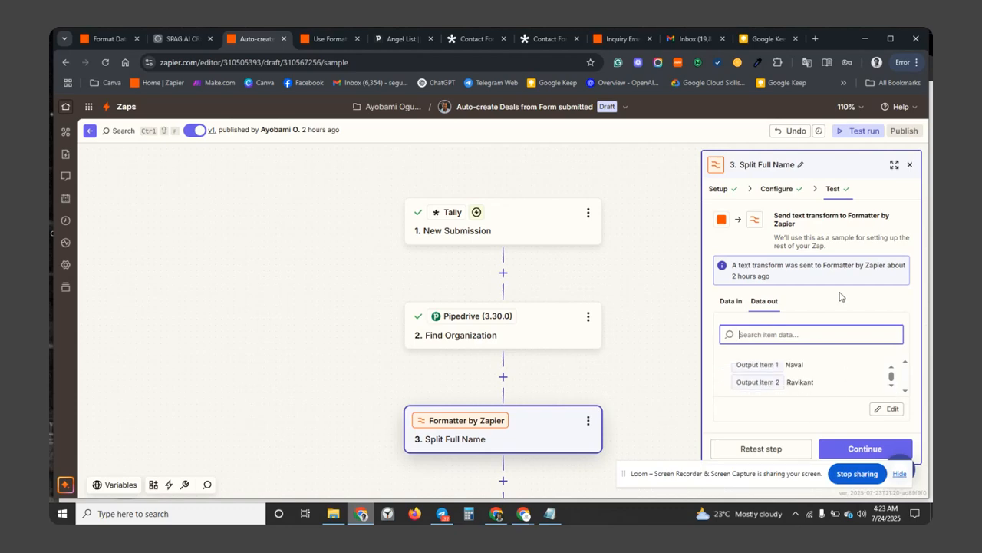
{"action": "left_click", "coordinate": [779, 189]}
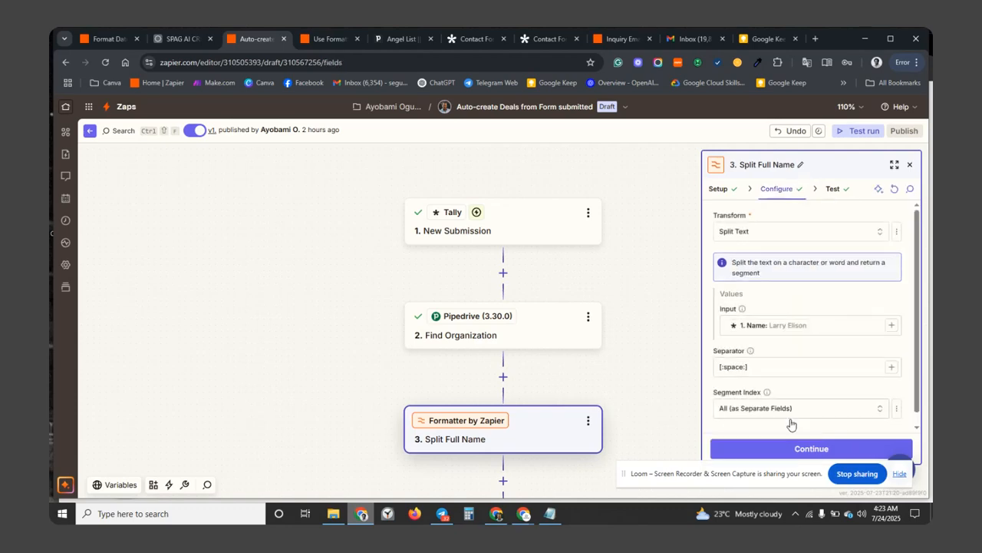
{"action": "scroll", "coordinate": [809, 404], "scroll_direction": "down", "scroll_amount": 1}
{"action": "left_click", "coordinate": [789, 450]}
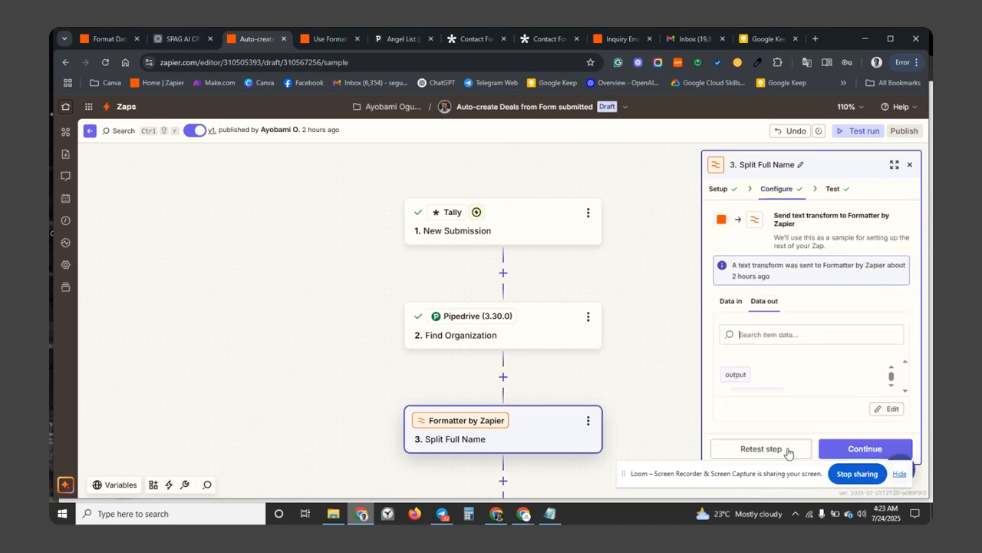
{"action": "left_click", "coordinate": [775, 448]}
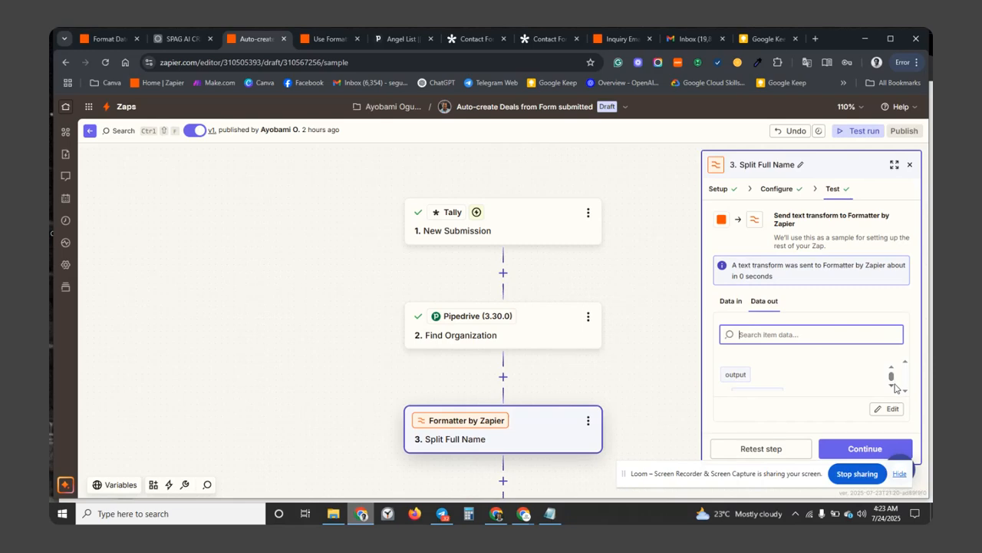
{"action": "left_click", "coordinate": [891, 388]}
{"action": "left_click", "coordinate": [891, 388]}
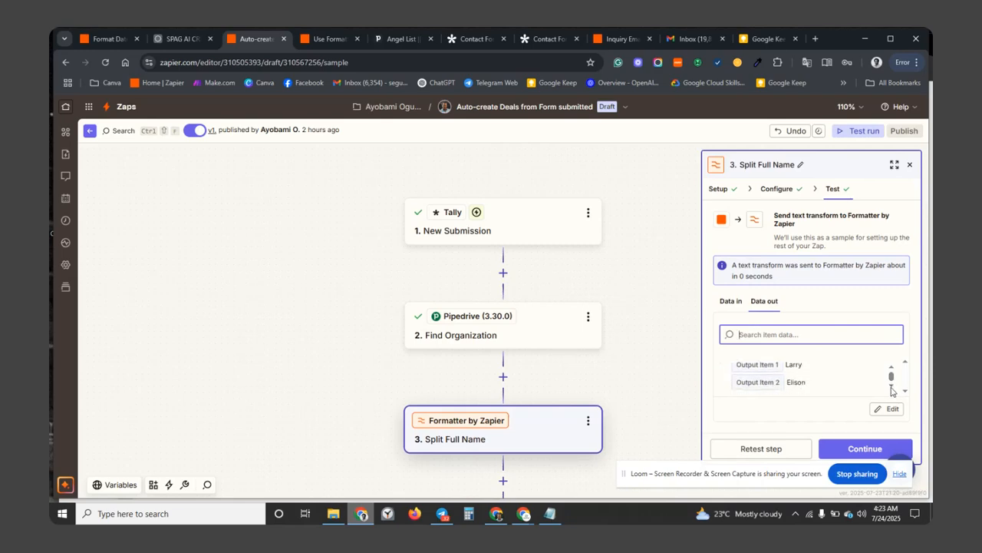
{"action": "scroll", "coordinate": [561, 418], "scroll_direction": "down", "scroll_amount": 1}
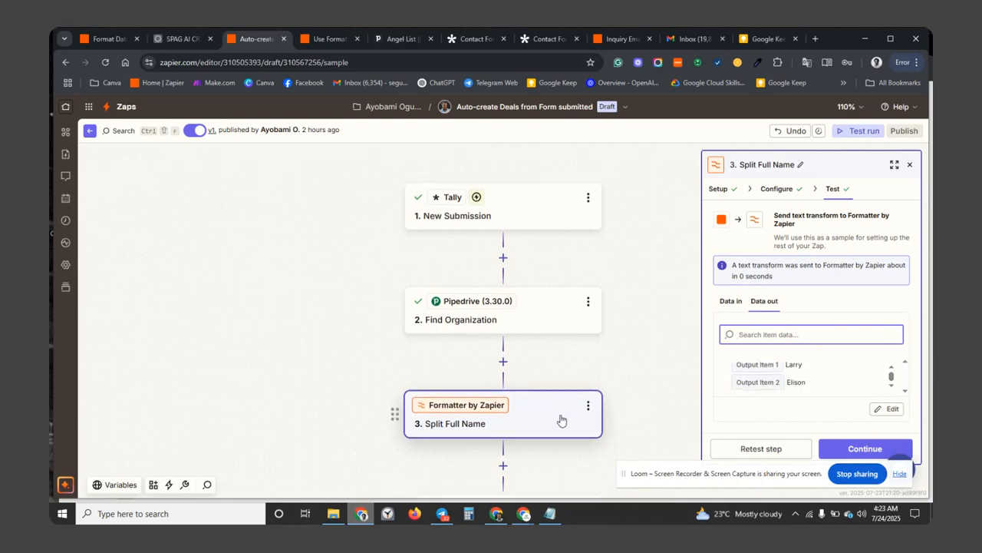
{"action": "scroll", "coordinate": [561, 418], "scroll_direction": "down", "scroll_amount": 2}
{"action": "left_click", "coordinate": [719, 189]}
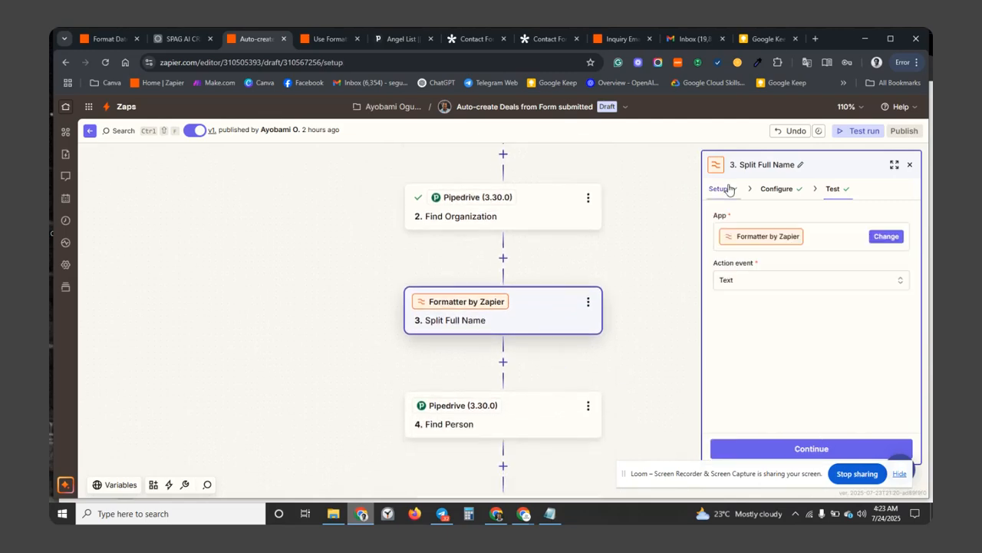
Make Split Full Name a Text › Split Text on [:space:] into separate fields, and test it.
{"action": "left_click", "coordinate": [749, 280]}
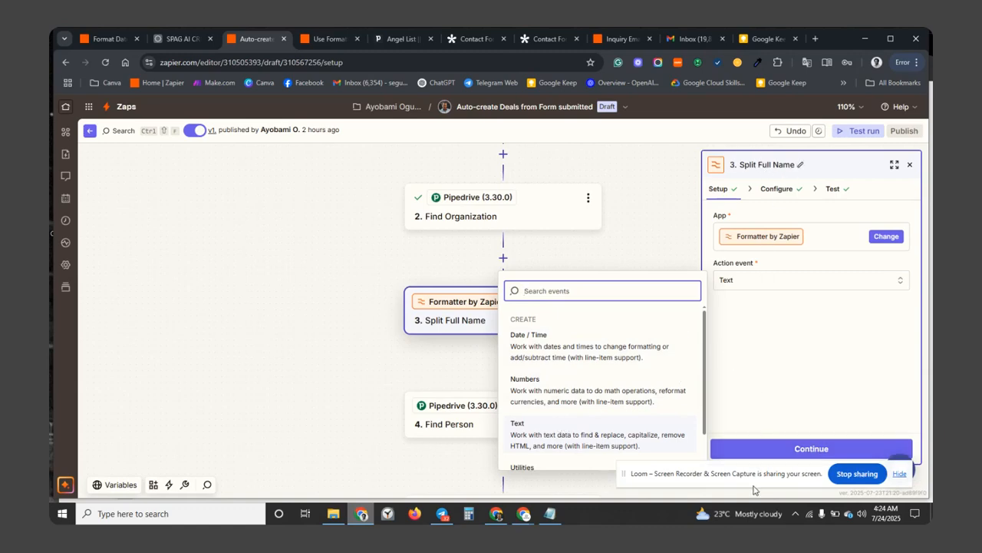
{"action": "left_click", "coordinate": [756, 453]}
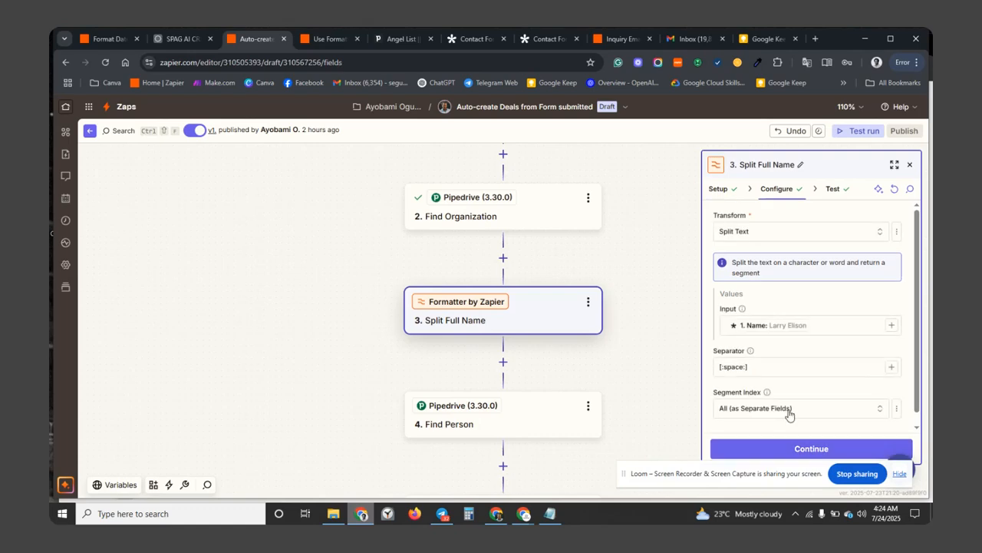
{"action": "scroll", "coordinate": [813, 399], "scroll_direction": "down", "scroll_amount": 1}
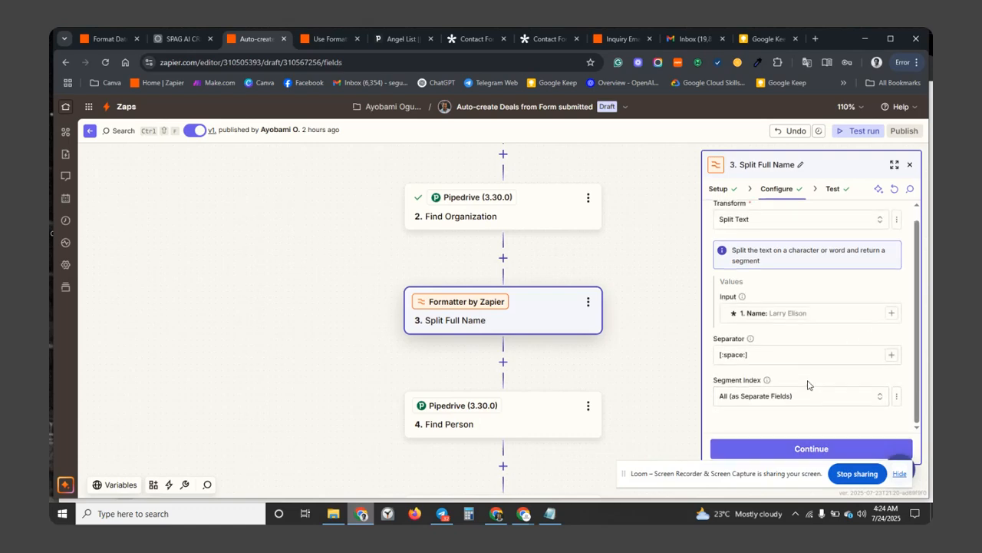
{"action": "left_click", "coordinate": [769, 453]}
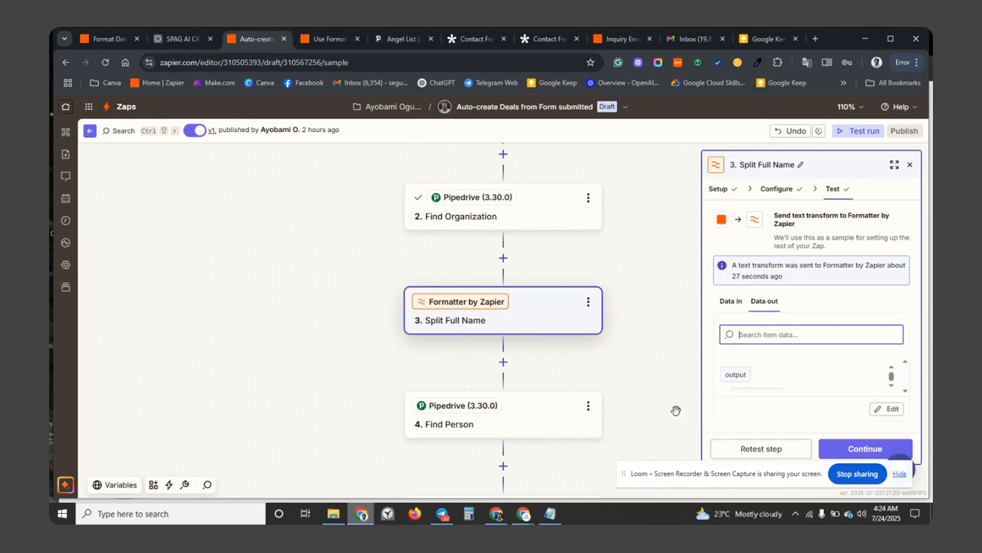
{"action": "left_click", "coordinate": [528, 407]}
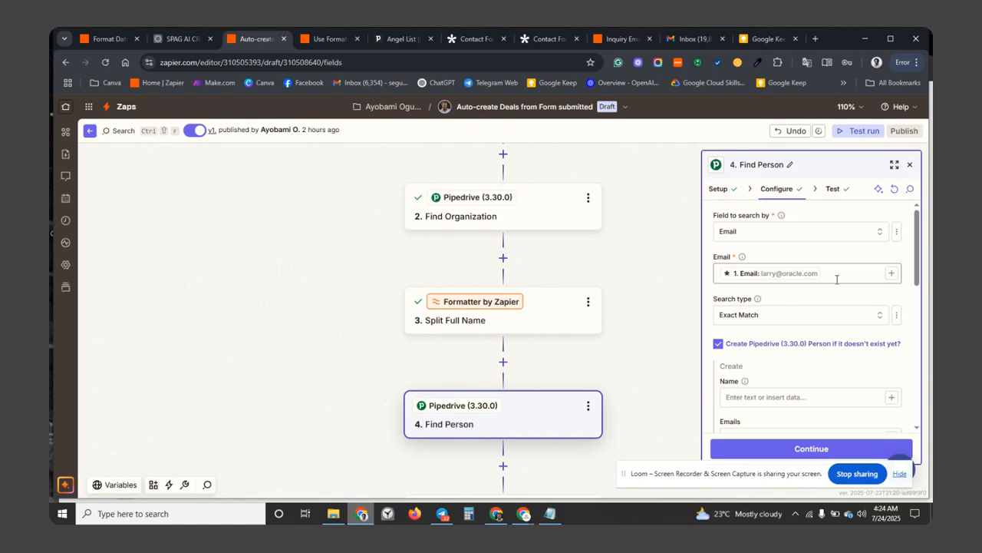
Retest the Find Person step, which fills first and last name from the split name.
{"action": "scroll", "coordinate": [836, 279], "scroll_direction": "down", "scroll_amount": 2}
{"action": "scroll", "coordinate": [835, 285], "scroll_direction": "up", "scroll_amount": 1}
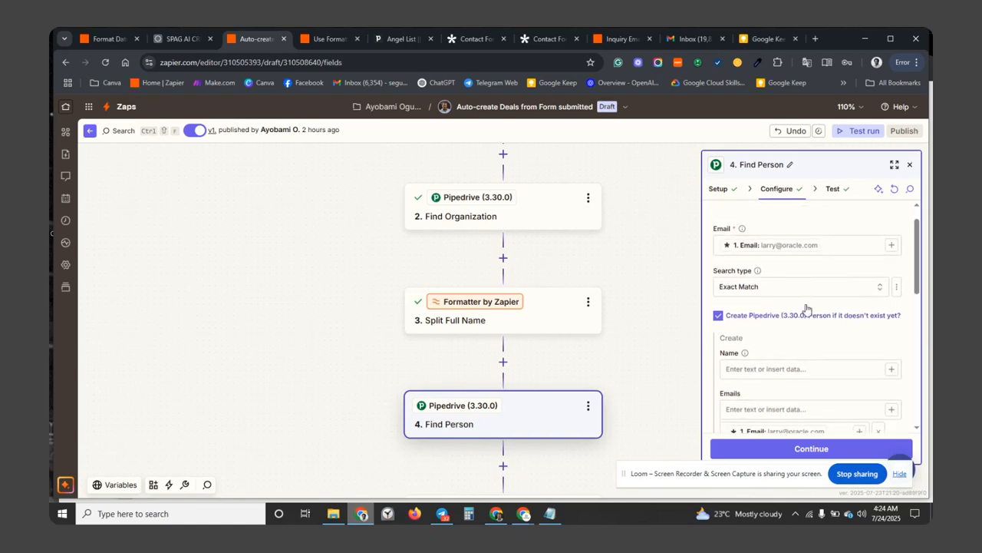
{"action": "scroll", "coordinate": [807, 307], "scroll_direction": "down", "scroll_amount": 2}
{"action": "scroll", "coordinate": [802, 323], "scroll_direction": "down", "scroll_amount": 4}
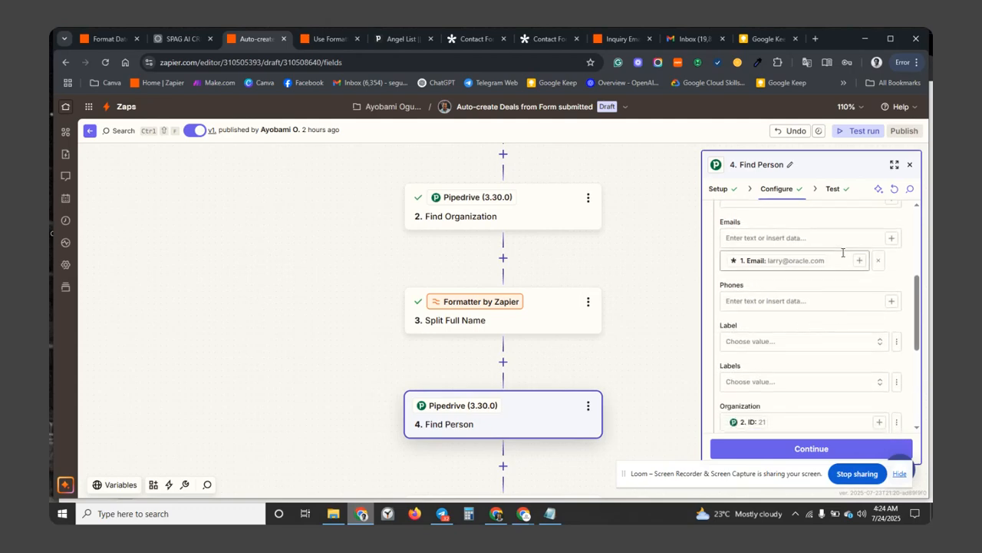
{"action": "scroll", "coordinate": [803, 352], "scroll_direction": "down", "scroll_amount": 4}
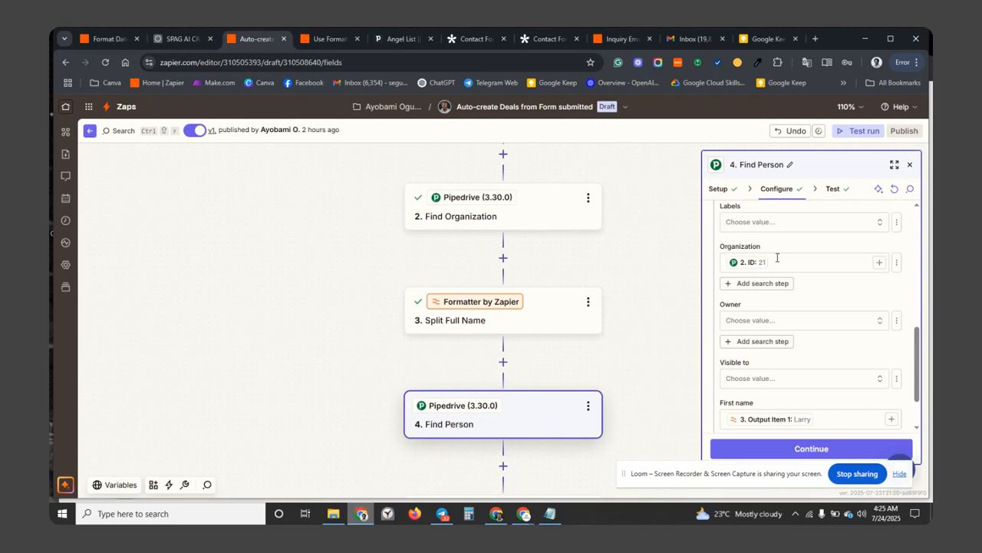
{"action": "scroll", "coordinate": [795, 301], "scroll_direction": "down", "scroll_amount": 2}
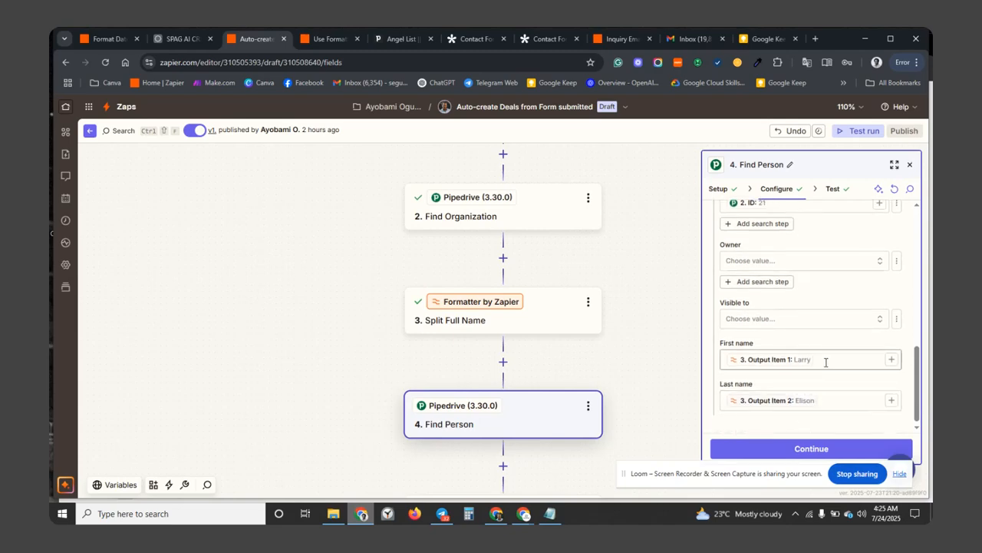
{"action": "scroll", "coordinate": [822, 397], "scroll_direction": "down", "scroll_amount": 1}
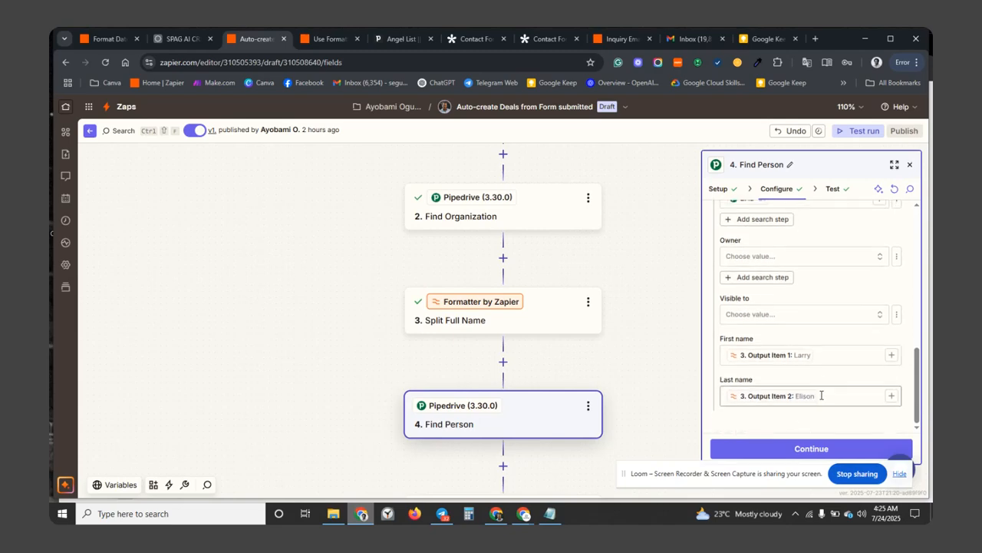
{"action": "left_click", "coordinate": [797, 443]}
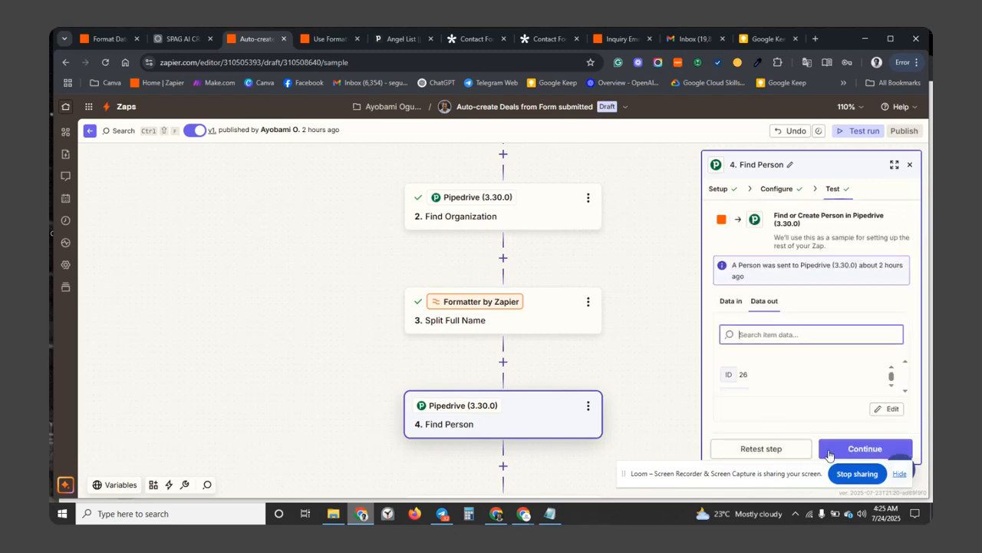
{"action": "left_click", "coordinate": [761, 449]}
Review the test's Data out, then bring up the Angel List deal in Pipedrive.
{"action": "left_click", "coordinate": [892, 387]}
{"action": "left_click", "coordinate": [892, 388]}
{"action": "left_click", "coordinate": [892, 388]}
{"action": "left_click", "coordinate": [892, 387]}
{"action": "left_click", "coordinate": [892, 387]}
{"action": "left_click", "coordinate": [892, 388]}
{"action": "left_click", "coordinate": [892, 388]}
{"action": "left_click", "coordinate": [892, 387]}
{"action": "left_click", "coordinate": [892, 387]}
{"action": "left_click", "coordinate": [892, 388]}
{"action": "left_click", "coordinate": [892, 388]}
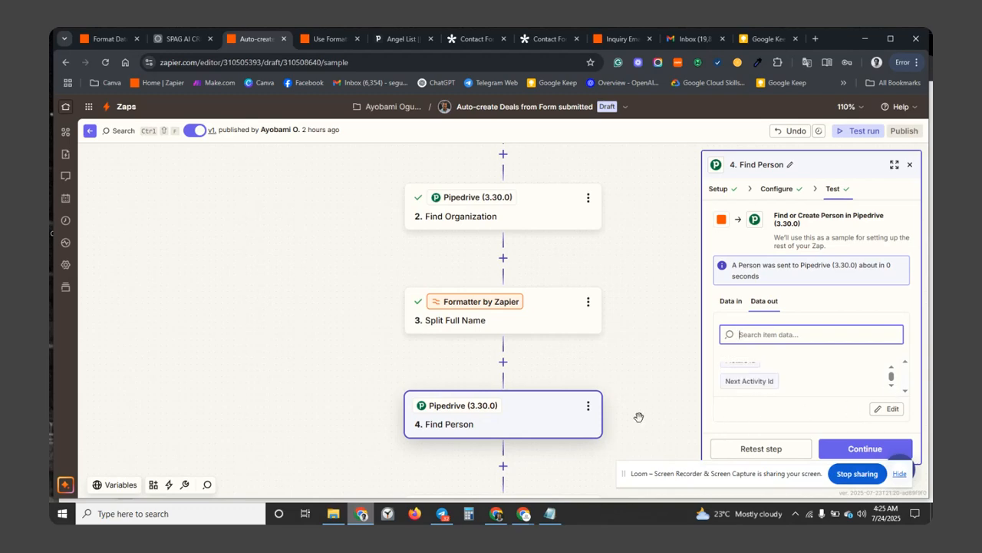
{"action": "scroll", "coordinate": [640, 417], "scroll_direction": "down", "scroll_amount": 3}
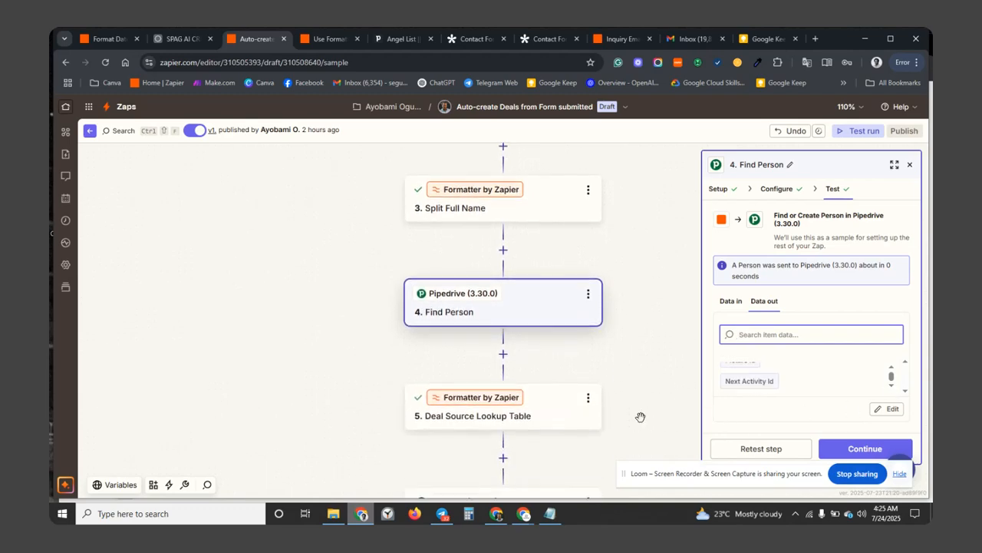
{"action": "scroll", "coordinate": [640, 416], "scroll_direction": "down", "scroll_amount": 1}
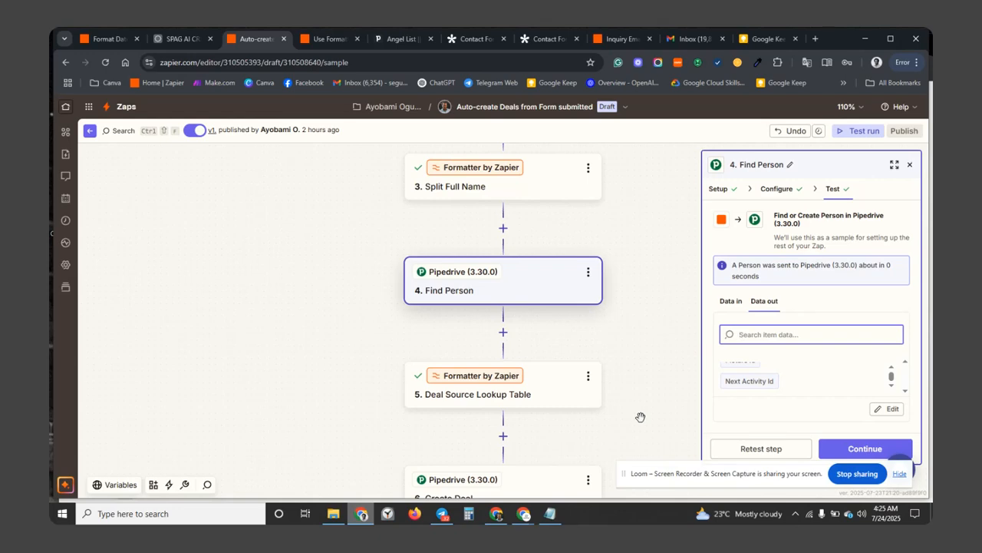
{"action": "left_click", "coordinate": [411, 35]}
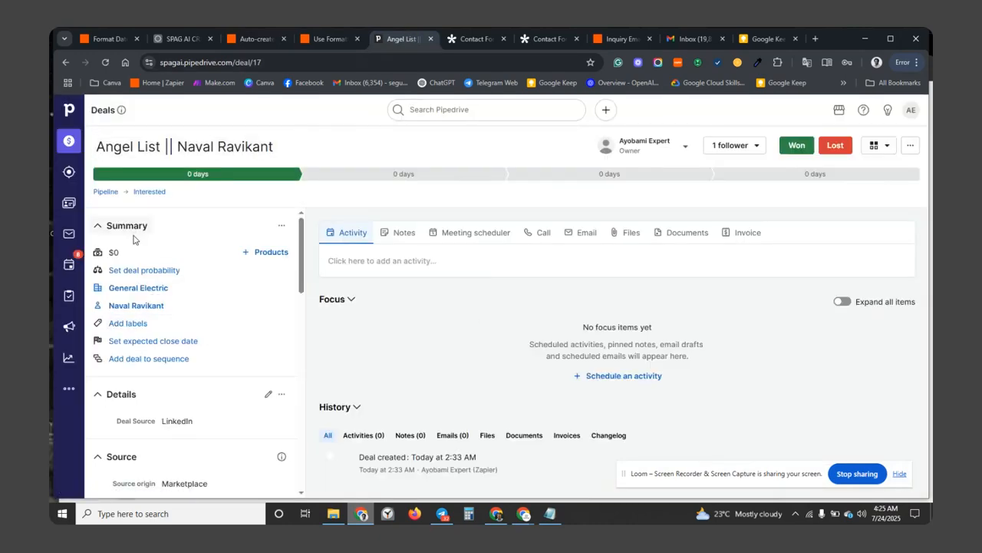
Check the Angel List deal's Zapier source, split contact names and General Electric organization.
{"action": "scroll", "coordinate": [130, 341], "scroll_direction": "down", "scroll_amount": 2}
{"action": "scroll", "coordinate": [145, 344], "scroll_direction": "down", "scroll_amount": 3}
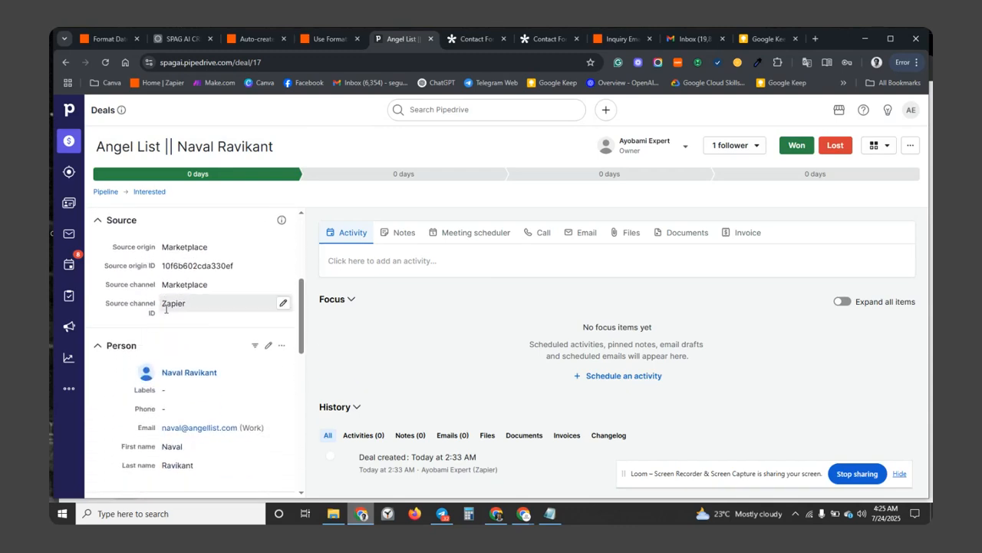
{"action": "scroll", "coordinate": [160, 387], "scroll_direction": "down", "scroll_amount": 4}
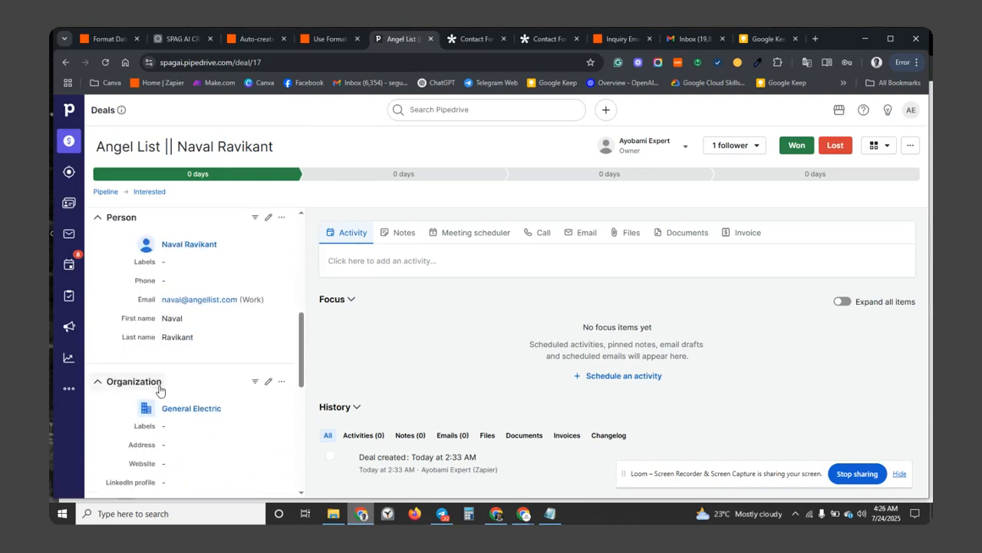
{"action": "scroll", "coordinate": [159, 392], "scroll_direction": "up", "scroll_amount": 1}
{"action": "scroll", "coordinate": [160, 391], "scroll_direction": "down", "scroll_amount": 6}
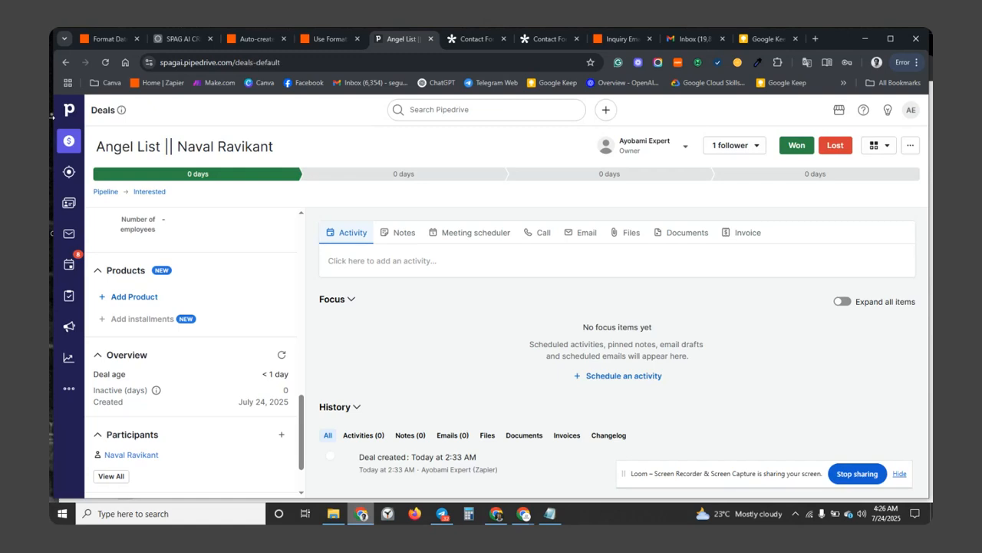
{"action": "left_click", "coordinate": [68, 140]}
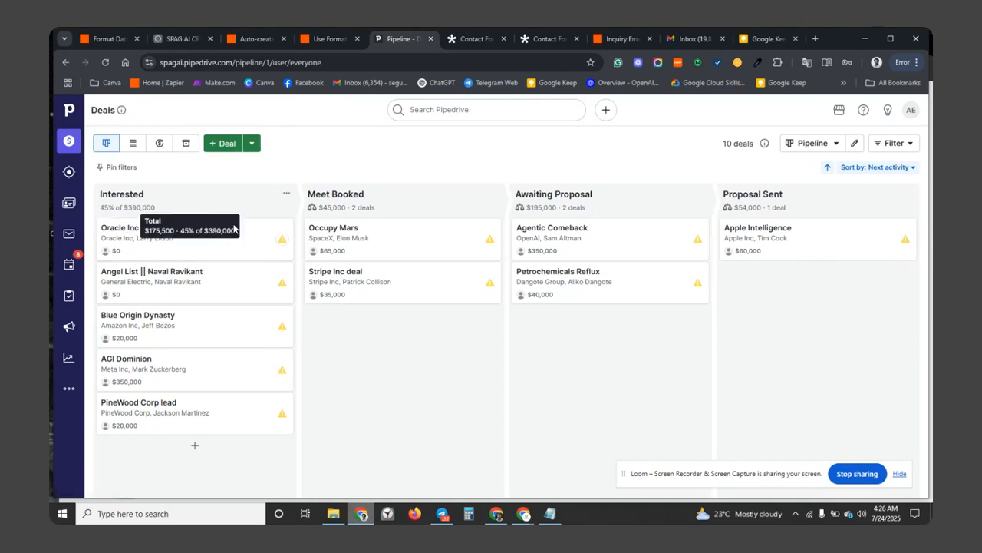
Open the Oracle Inc deal and view its Deal Source choices, with LinkedIn selected.
{"action": "left_click", "coordinate": [190, 250]}
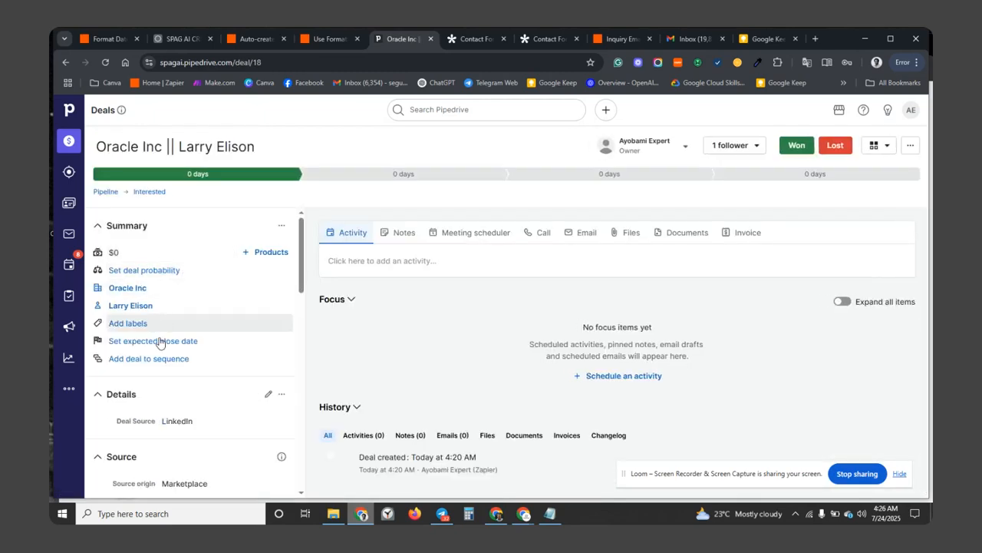
{"action": "scroll", "coordinate": [160, 350], "scroll_direction": "down", "scroll_amount": 2}
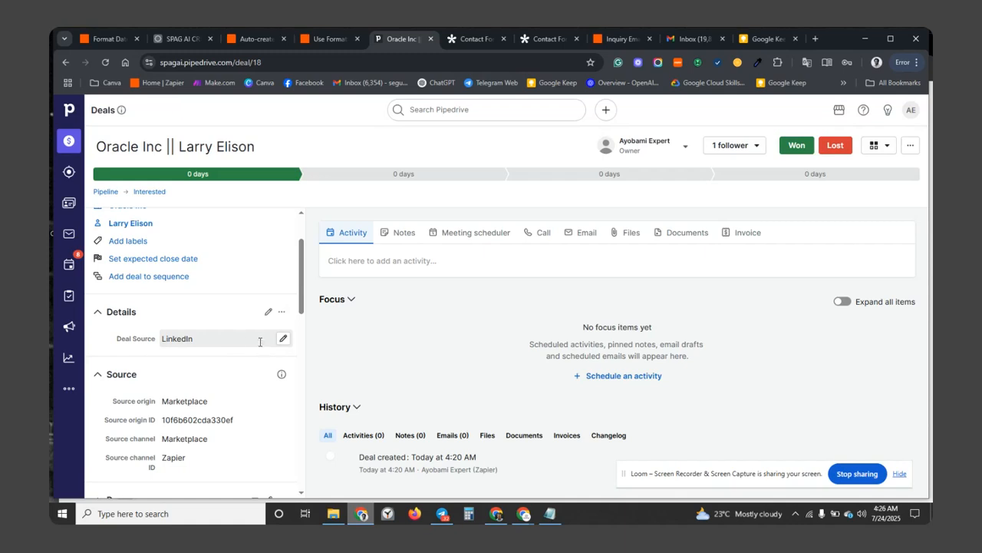
{"action": "left_click", "coordinate": [283, 340]}
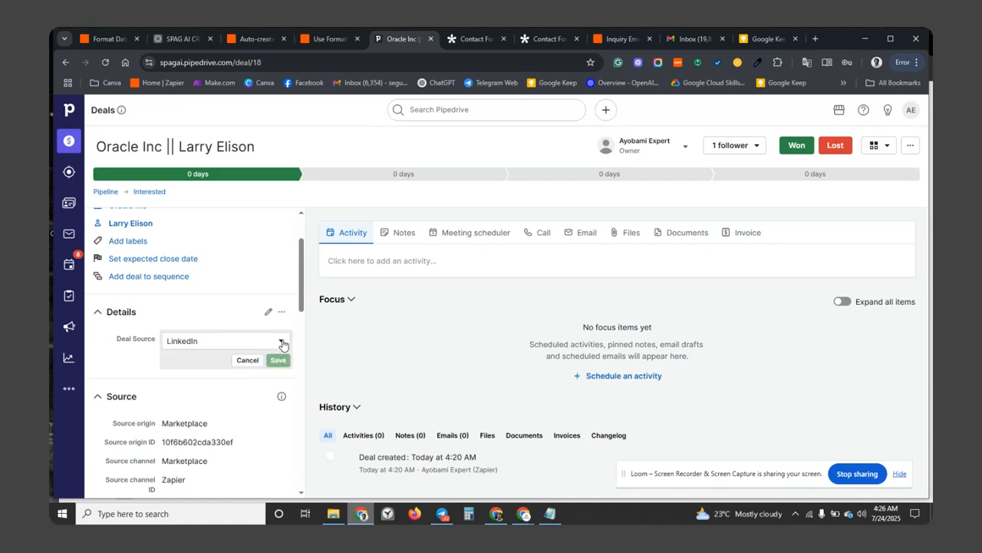
{"action": "left_click", "coordinate": [279, 344]}
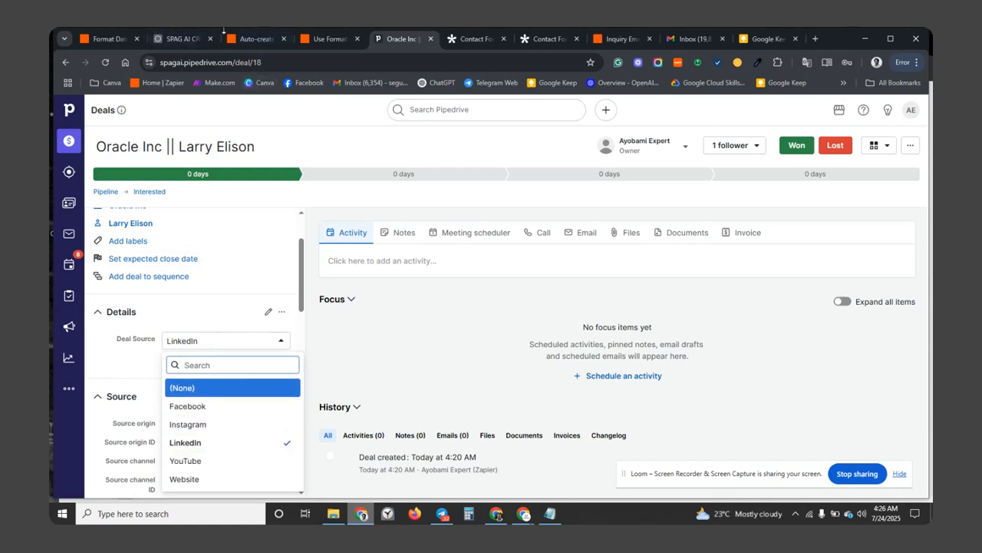
{"action": "left_click", "coordinate": [329, 39]}
{"action": "left_click", "coordinate": [260, 39]}
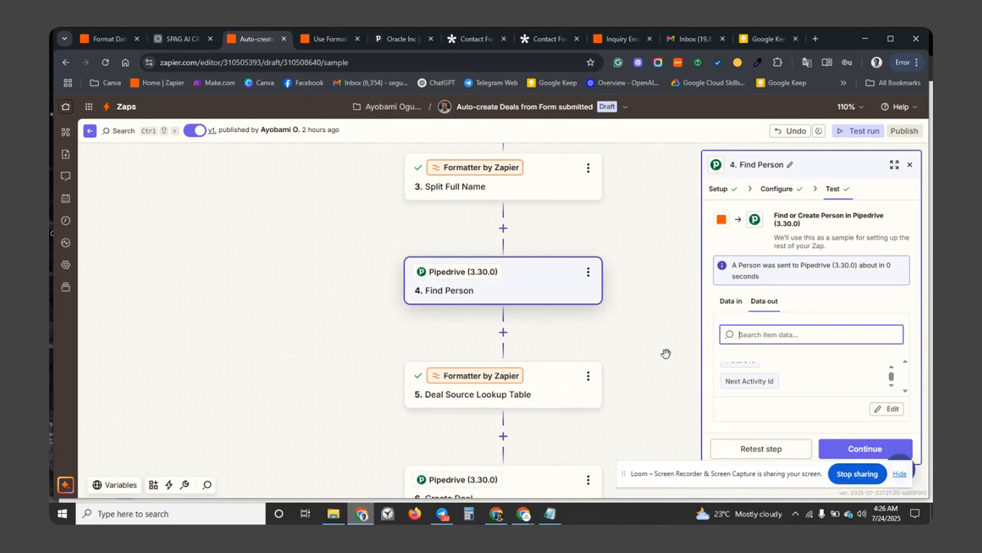
Show the lookup table mapping LinkedIn 33, Facebook 31, Instagram 32 and YouTube 34.
{"action": "left_click", "coordinate": [563, 379]}
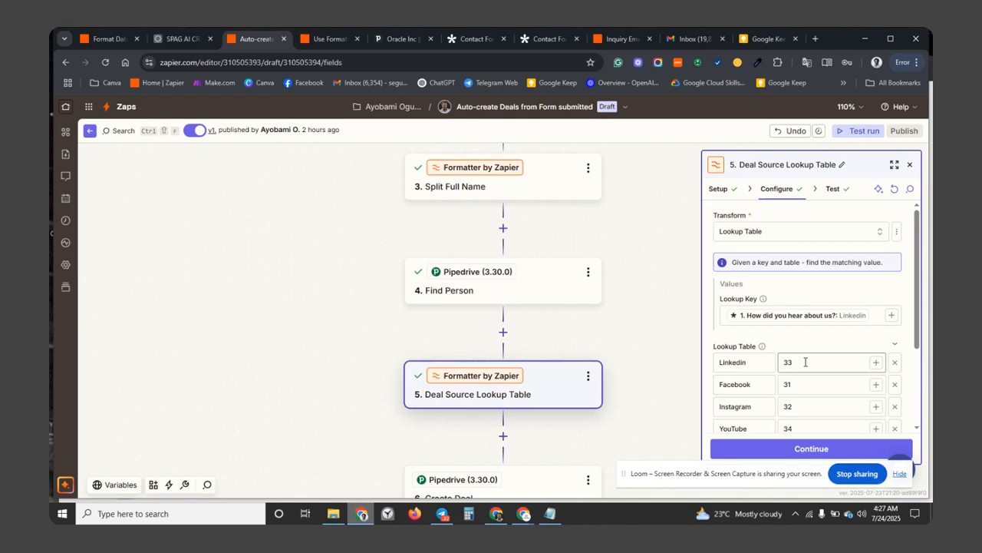
{"action": "scroll", "coordinate": [559, 447], "scroll_direction": "down", "scroll_amount": 1}
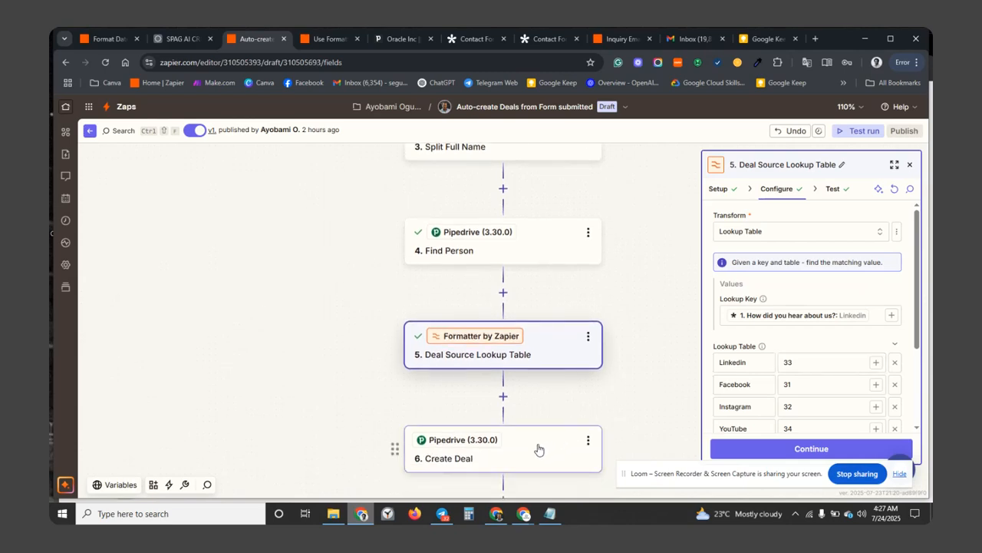
Switch Create Deal's Deal Source to Static to list the source options and their IDs.
{"action": "left_click", "coordinate": [545, 440]}
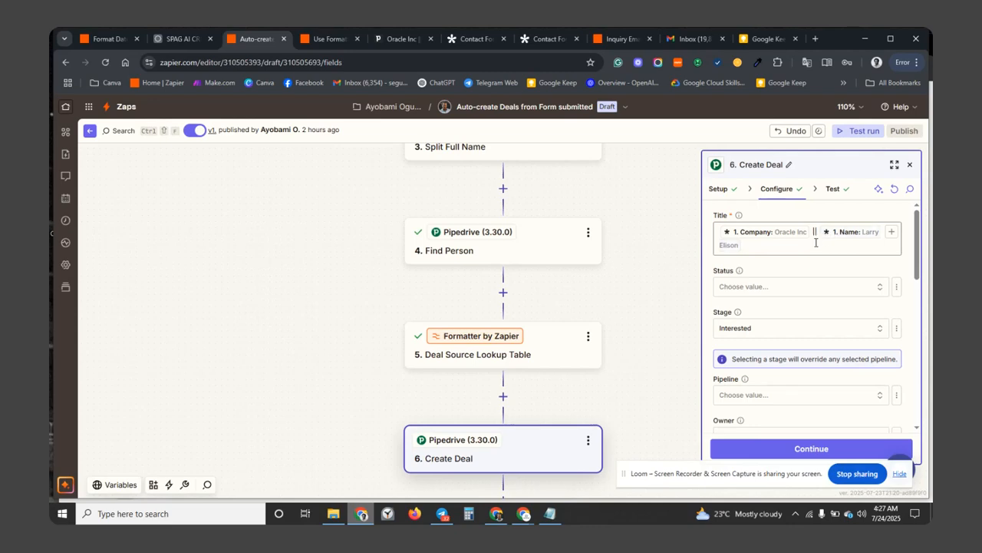
{"action": "scroll", "coordinate": [752, 344], "scroll_direction": "down", "scroll_amount": 2}
{"action": "scroll", "coordinate": [752, 344], "scroll_direction": "up", "scroll_amount": 2}
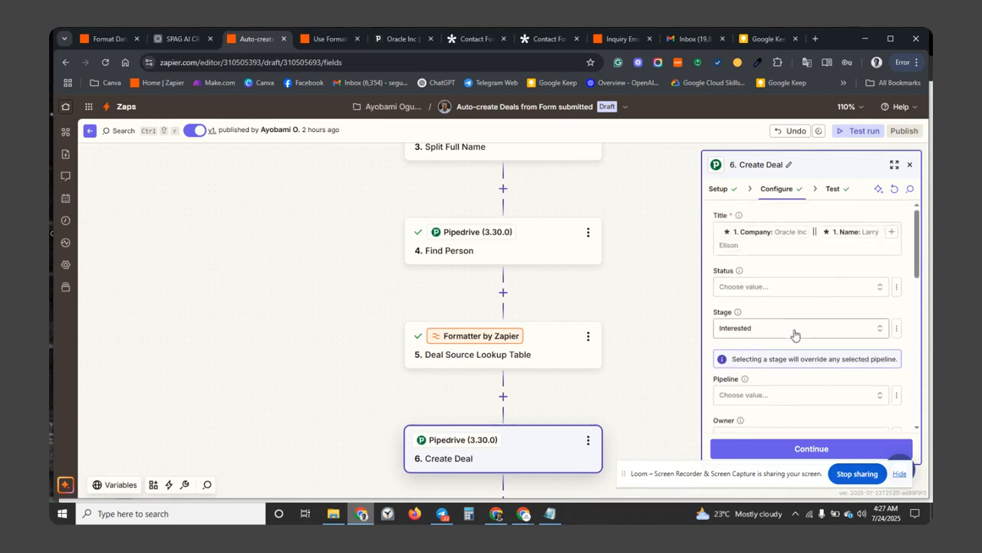
{"action": "scroll", "coordinate": [795, 334], "scroll_direction": "down", "scroll_amount": 1}
{"action": "scroll", "coordinate": [794, 334], "scroll_direction": "down", "scroll_amount": 5}
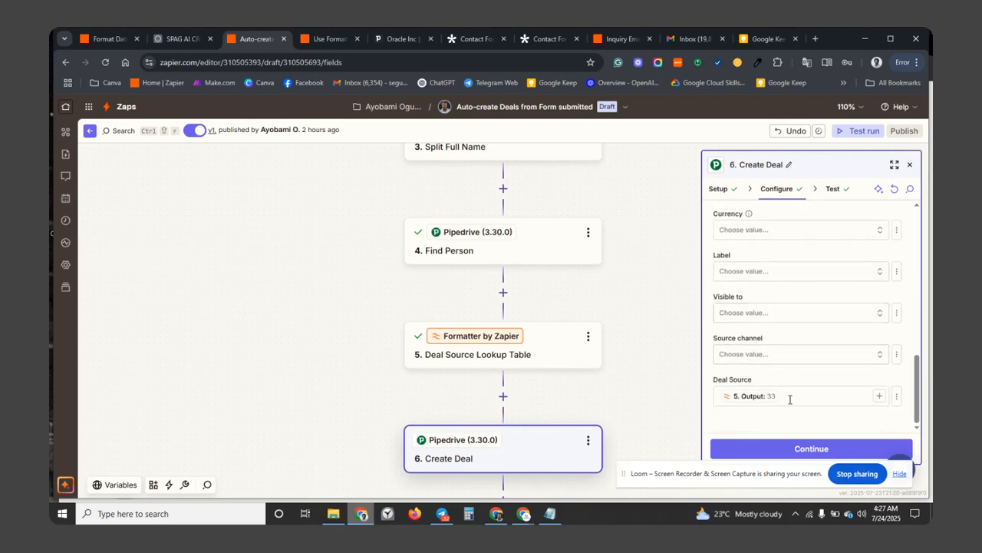
{"action": "left_click", "coordinate": [859, 399]}
{"action": "left_click", "coordinate": [897, 397]}
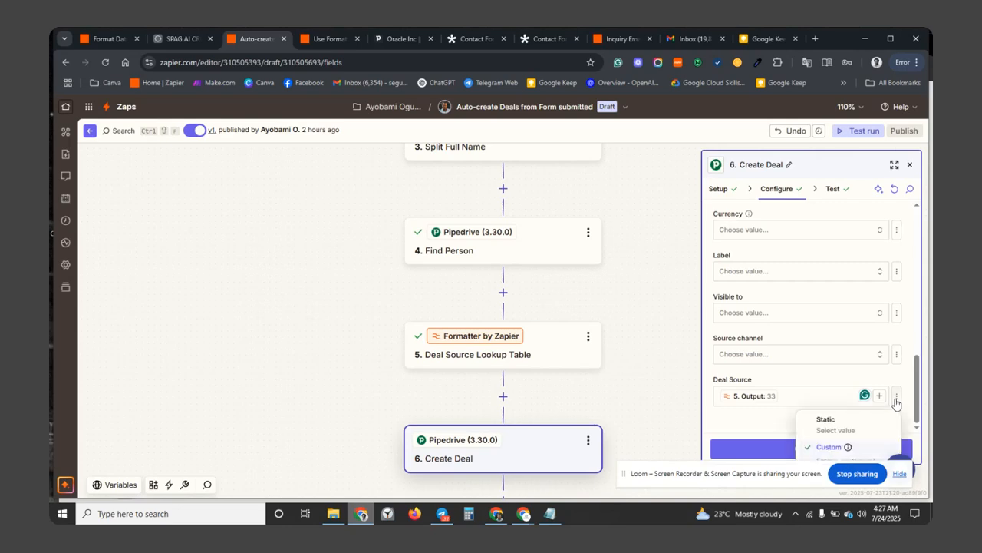
{"action": "left_click", "coordinate": [860, 430]}
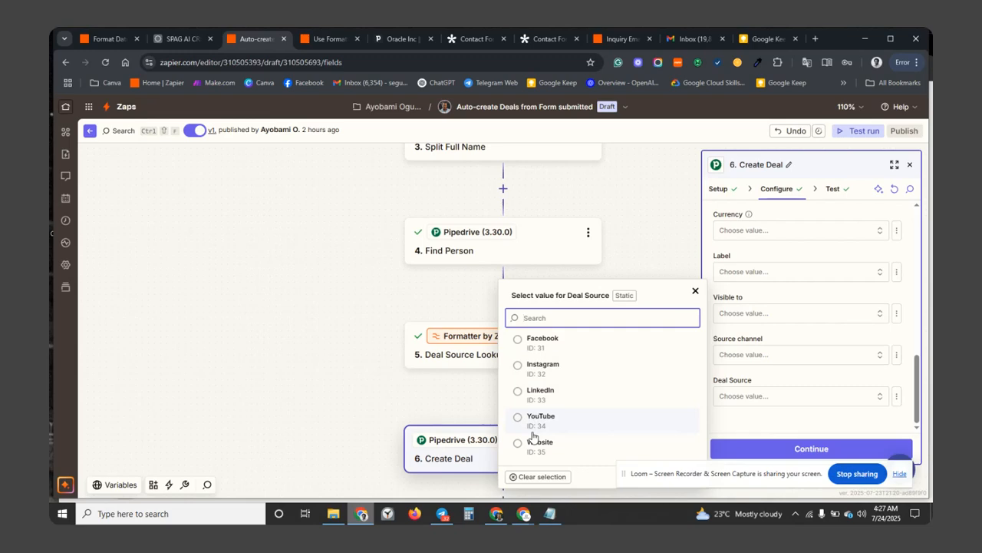
Show Create Deal's static Deal Source options: Facebook 31, Instagram 32, LinkedIn 33, YouTube 34, Website 35.
{"action": "left_click", "coordinate": [463, 338]}
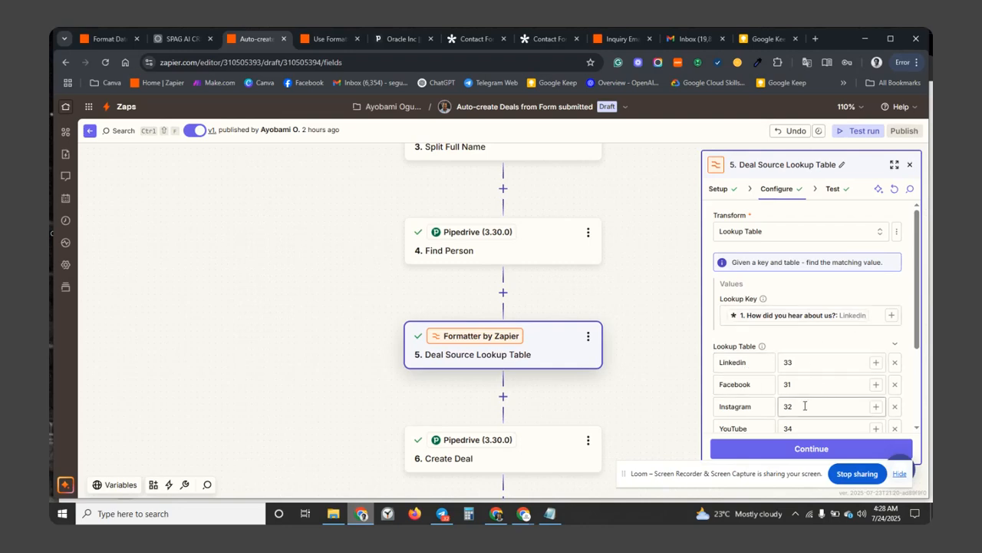
{"action": "scroll", "coordinate": [788, 379], "scroll_direction": "down", "scroll_amount": 3}
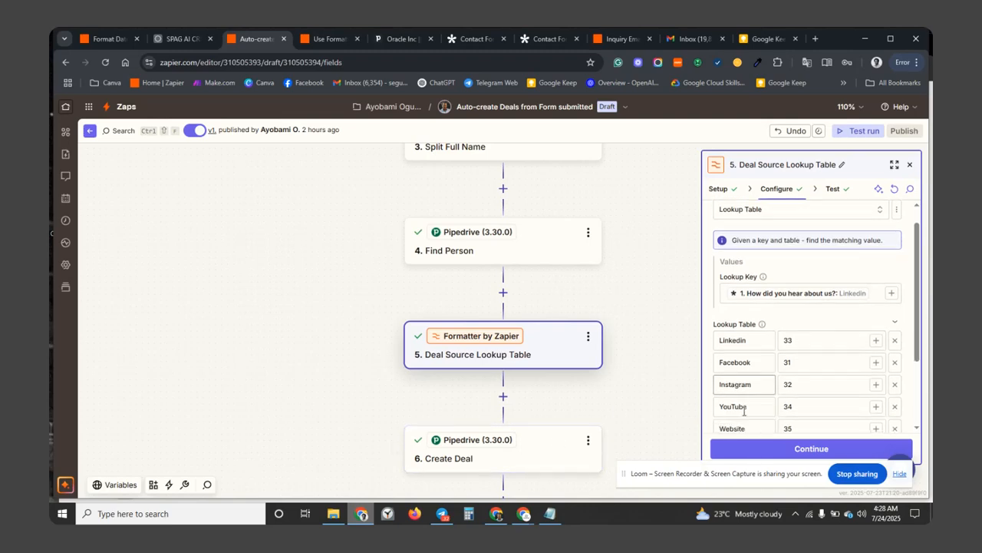
{"action": "left_click", "coordinate": [567, 442]}
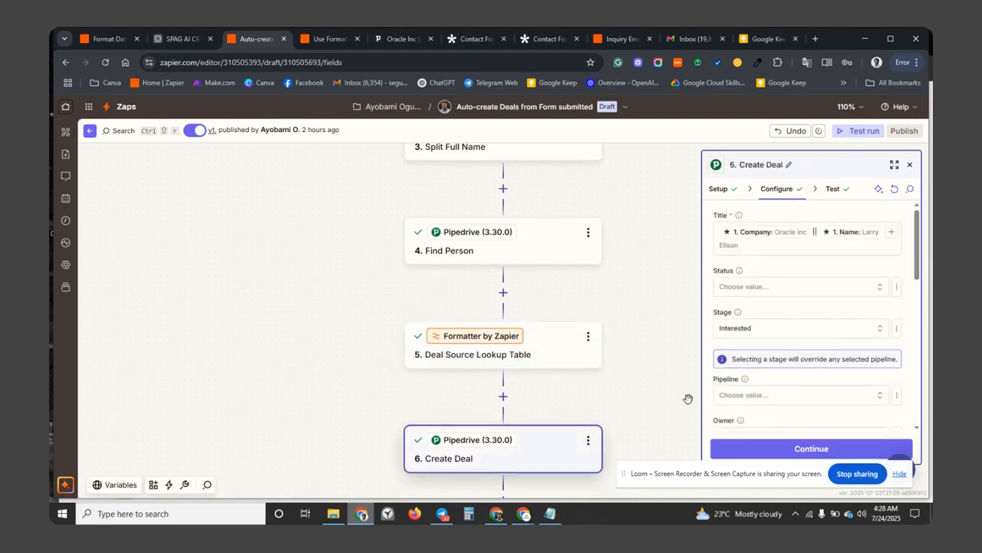
{"action": "scroll", "coordinate": [783, 366], "scroll_direction": "down", "scroll_amount": 5}
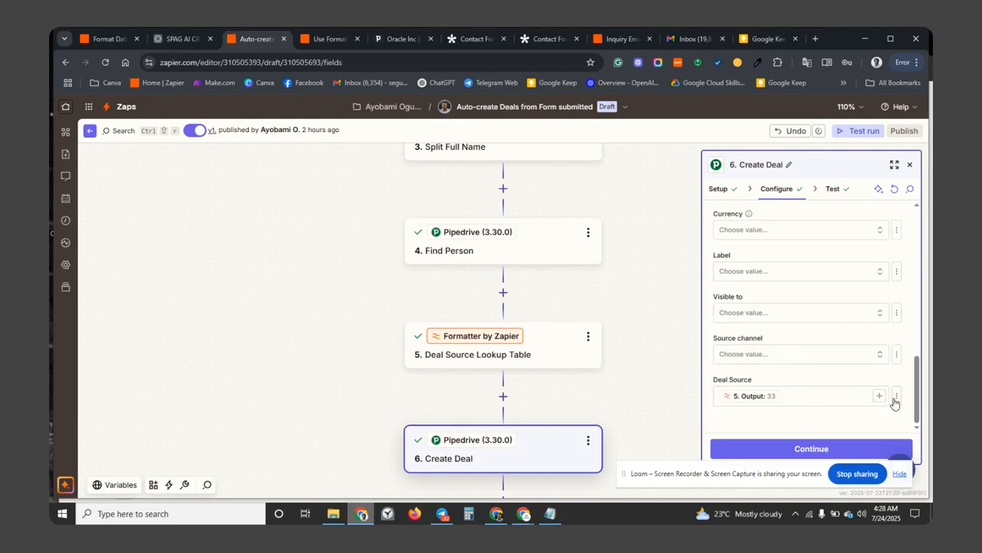
{"action": "left_click", "coordinate": [896, 397]}
{"action": "left_click", "coordinate": [831, 433]}
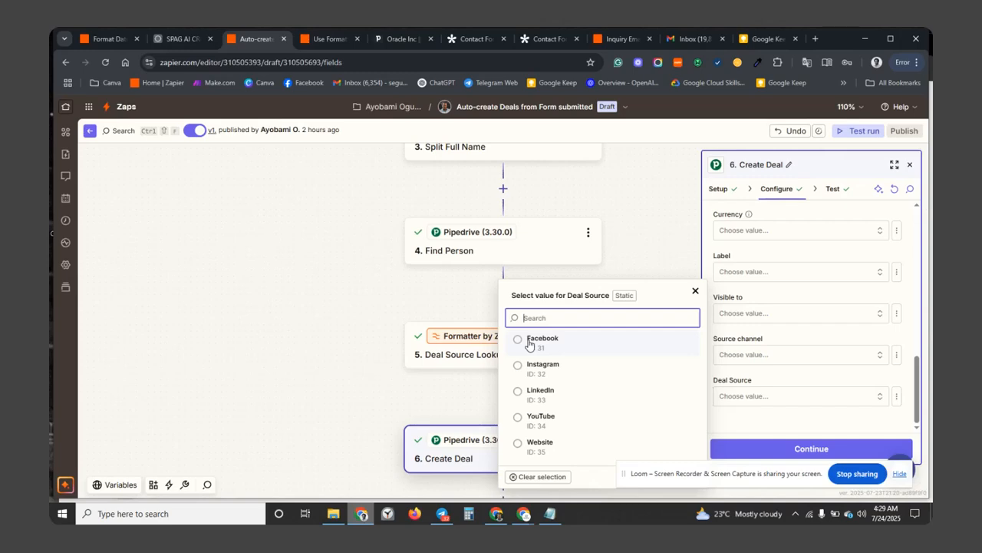
Restore Deal Source to the Deal Source Lookup Table's Output, currently 33.
{"action": "left_click", "coordinate": [802, 382]}
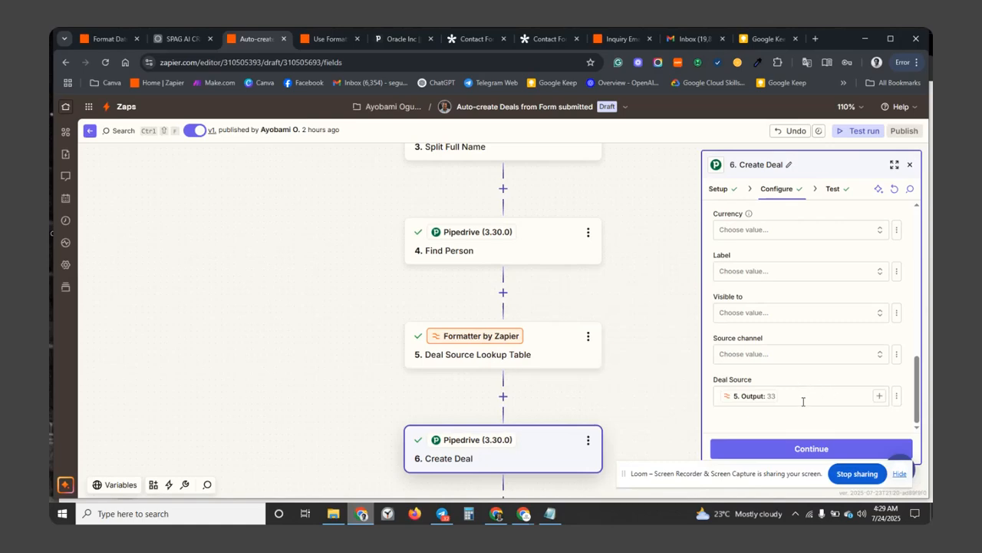
{"action": "left_click", "coordinate": [786, 396]}
{"action": "left_click", "coordinate": [777, 396]}
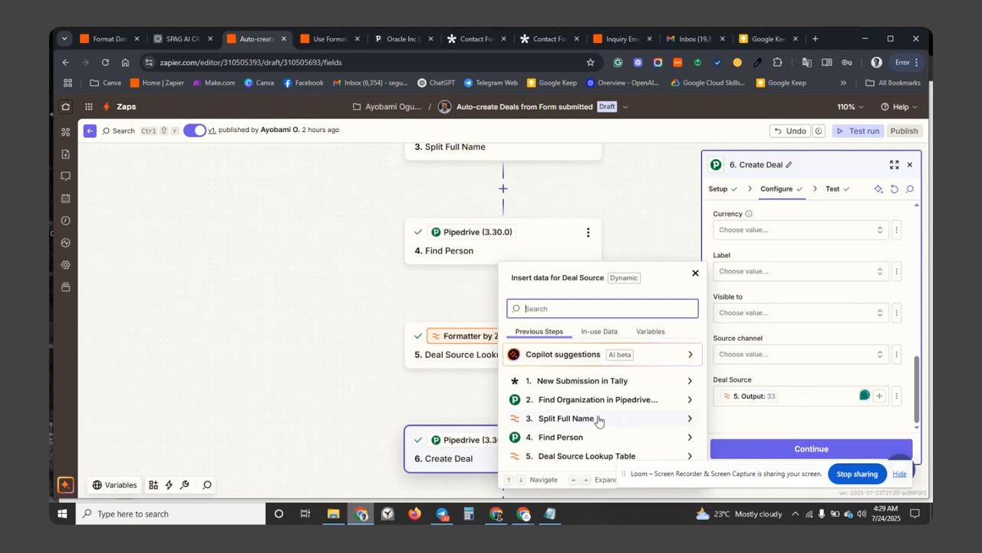
{"action": "left_click", "coordinate": [604, 455]}
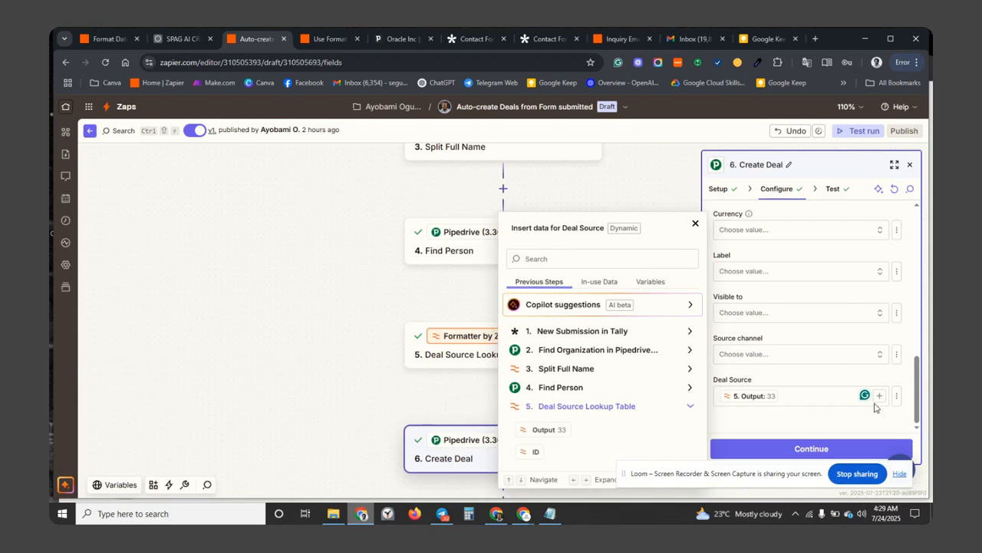
{"action": "left_click", "coordinate": [831, 419]}
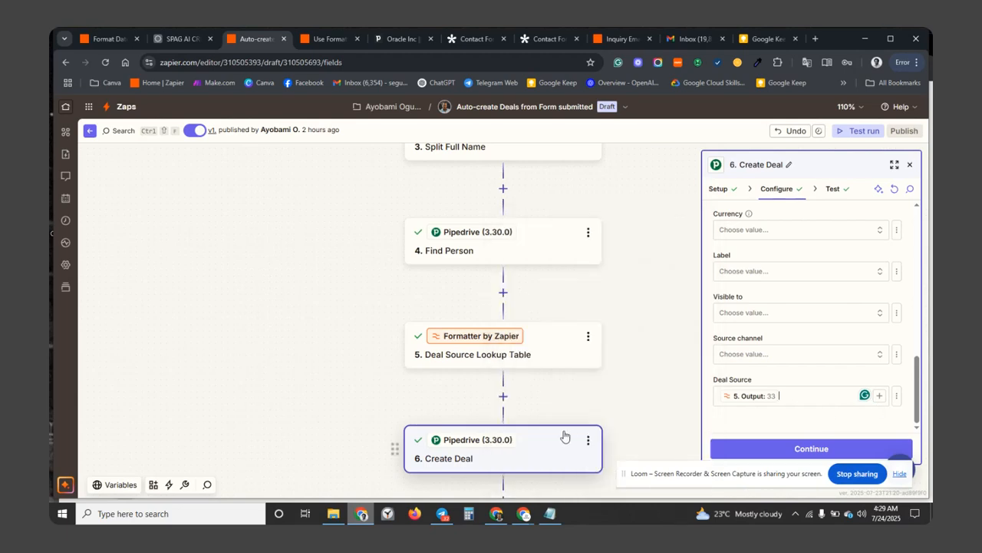
{"action": "scroll", "coordinate": [564, 435], "scroll_direction": "down", "scroll_amount": 2}
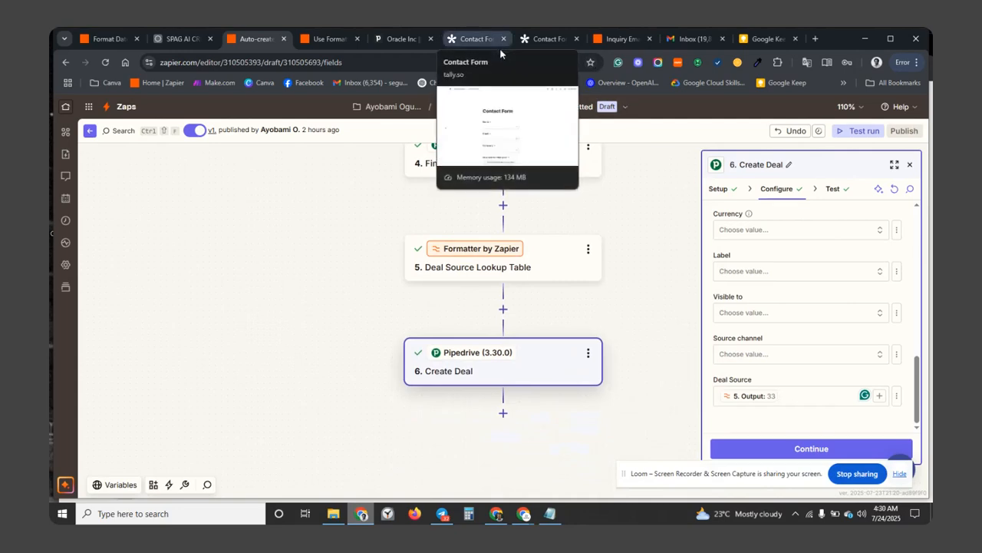
Verify the Oracle Inc deal shows Deal Source LinkedIn and sits under Interested.
{"action": "left_click", "coordinate": [413, 39]}
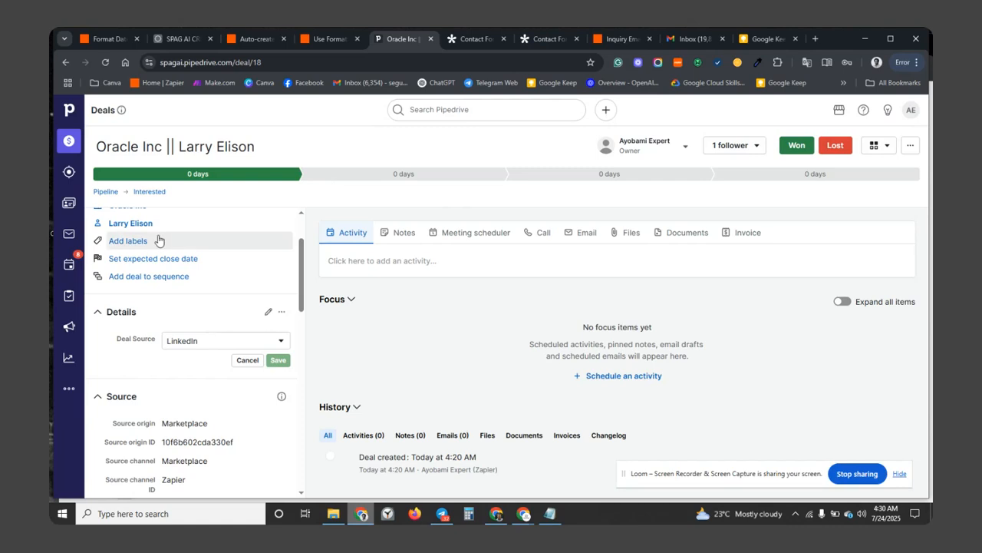
{"action": "scroll", "coordinate": [161, 307], "scroll_direction": "up", "scroll_amount": 2}
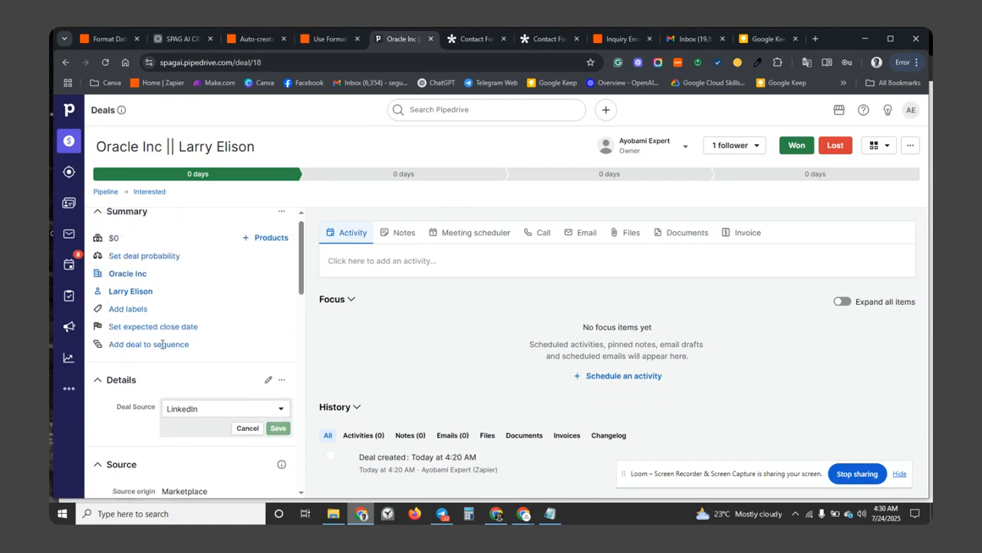
{"action": "mouse_move", "coordinate": [125, 291]}
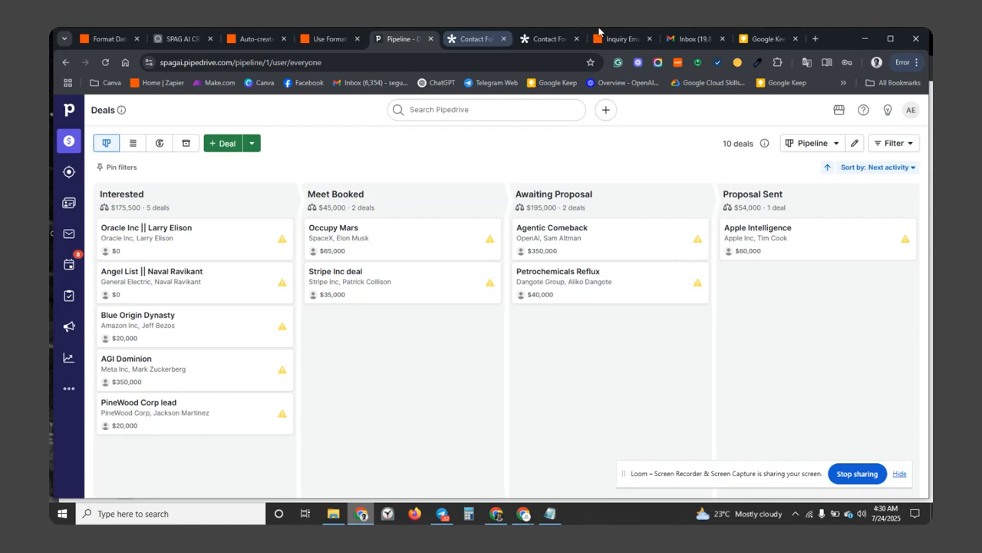
Open the Inquiry Email zap and confirm its Gmail New Email trigger watches INBOX.
{"action": "left_click", "coordinate": [620, 40]}
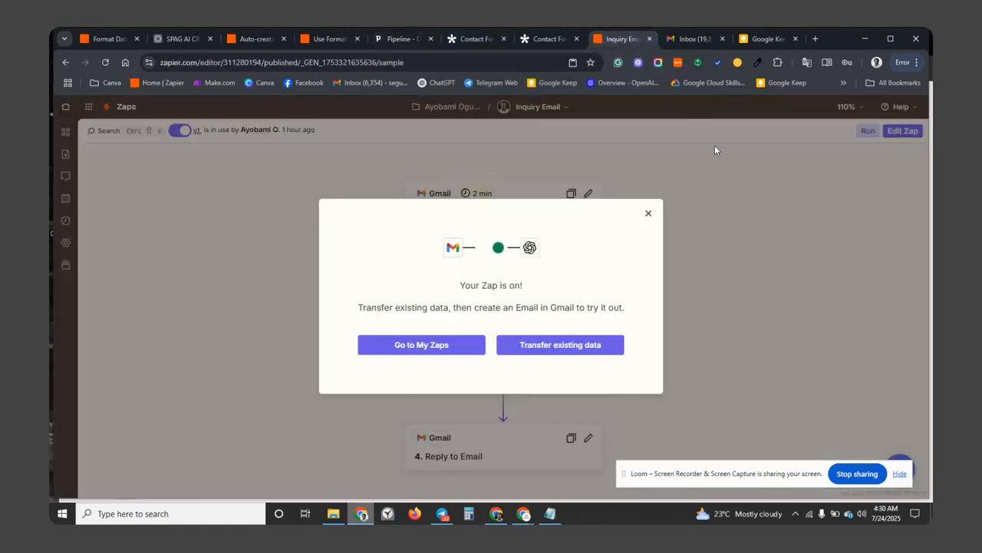
{"action": "left_click", "coordinate": [648, 214]}
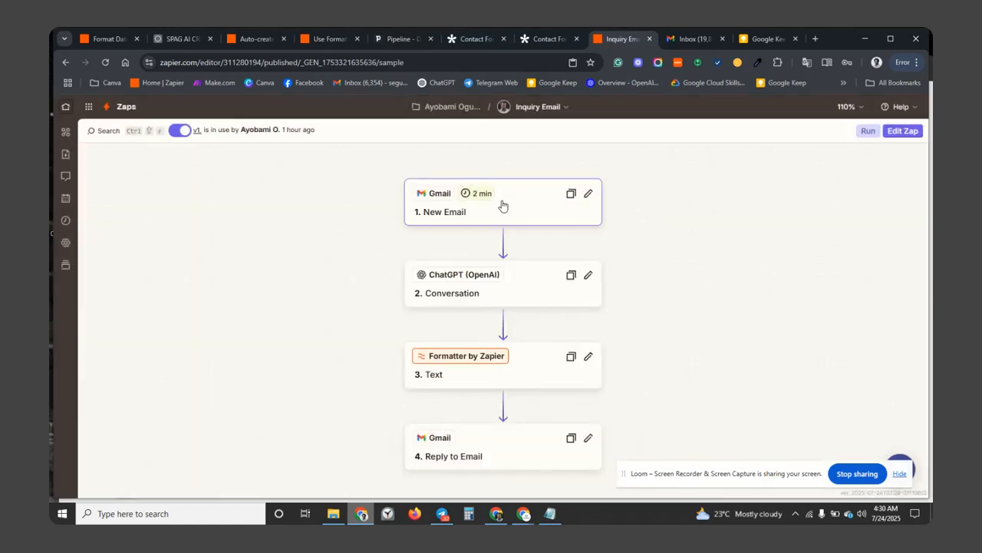
{"action": "scroll", "coordinate": [503, 205], "scroll_direction": "up", "scroll_amount": 3}
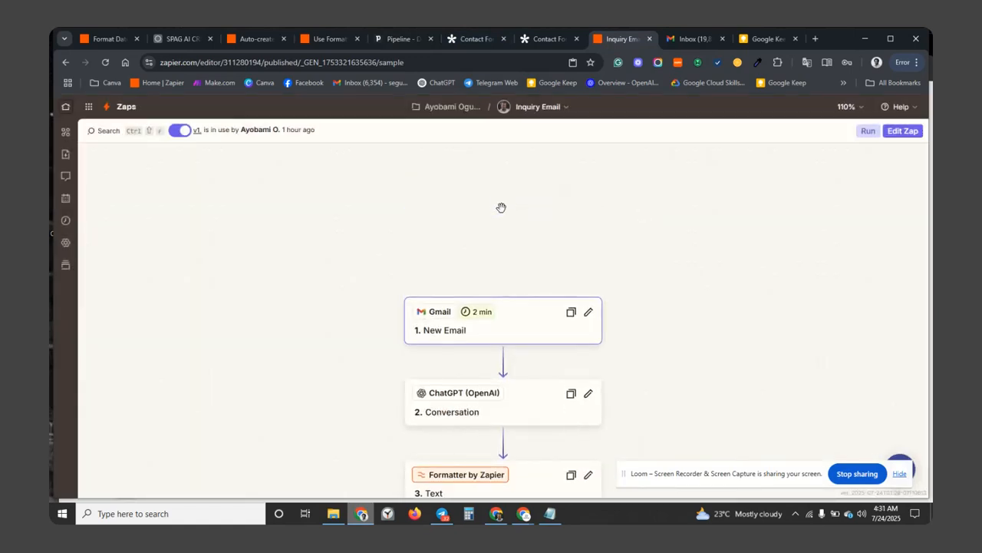
{"action": "left_click", "coordinate": [502, 331]}
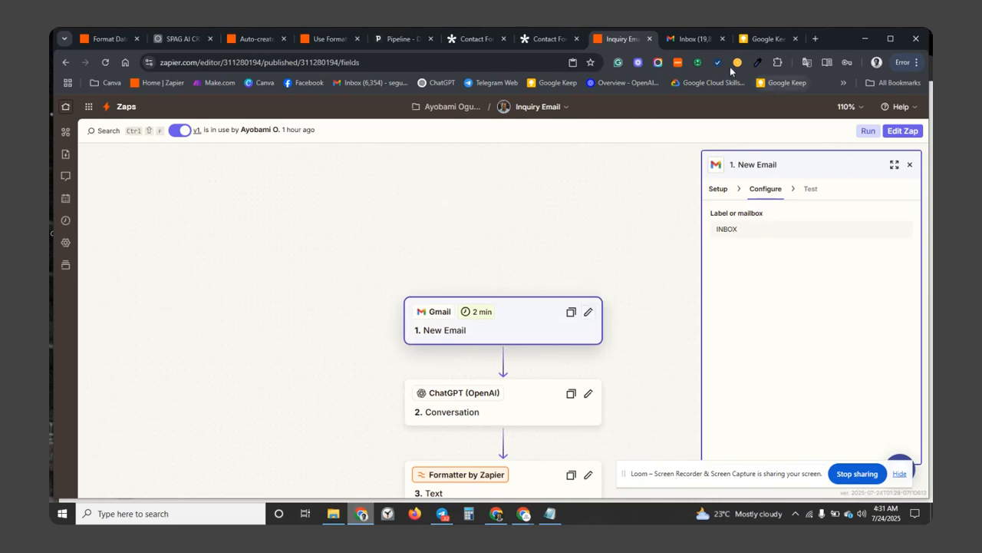
{"action": "left_click", "coordinate": [695, 38]}
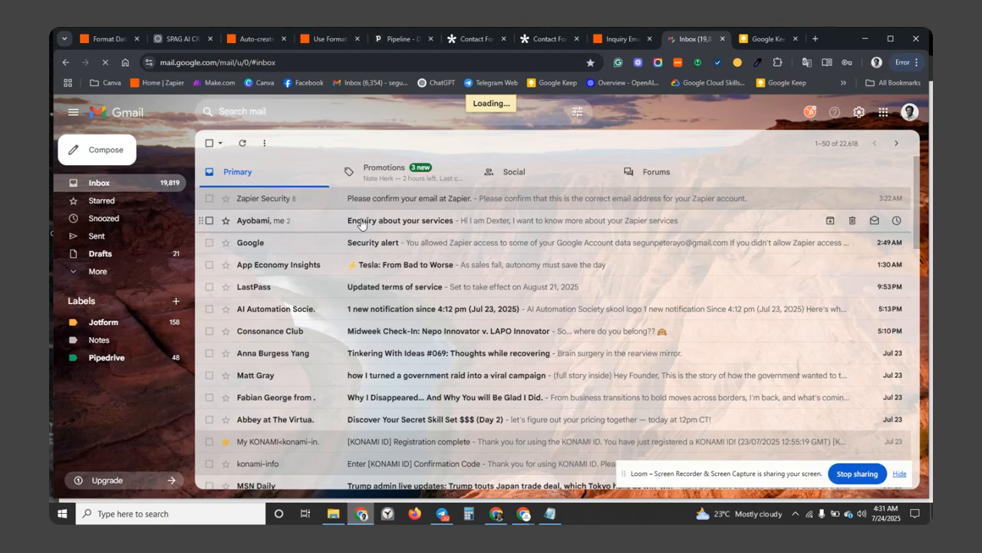
Open the 'Enquiry about your services' email and read the automated reply pricing three Zapier services from $3500 to $5000.
{"action": "left_click", "coordinate": [361, 222]}
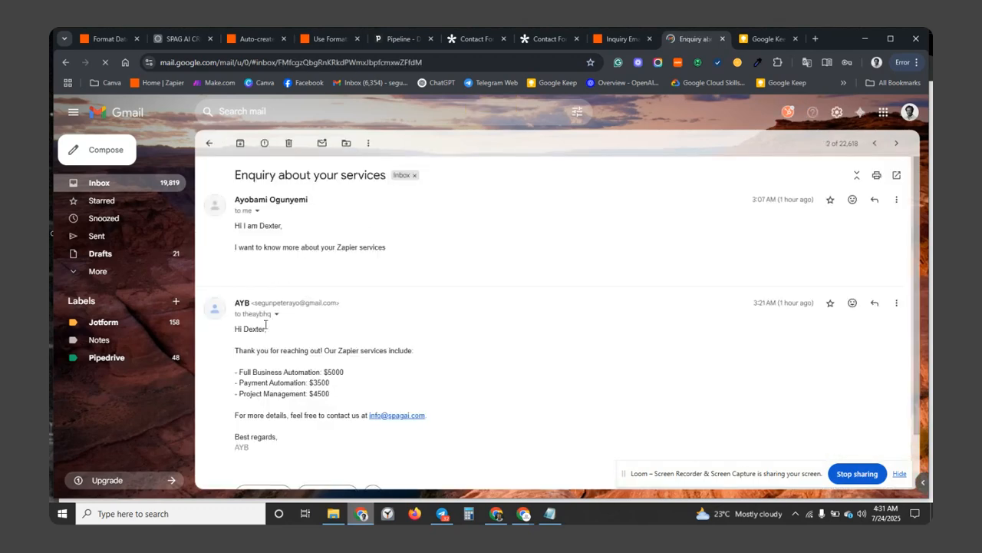
{"action": "scroll", "coordinate": [266, 327], "scroll_direction": "down", "scroll_amount": 1}
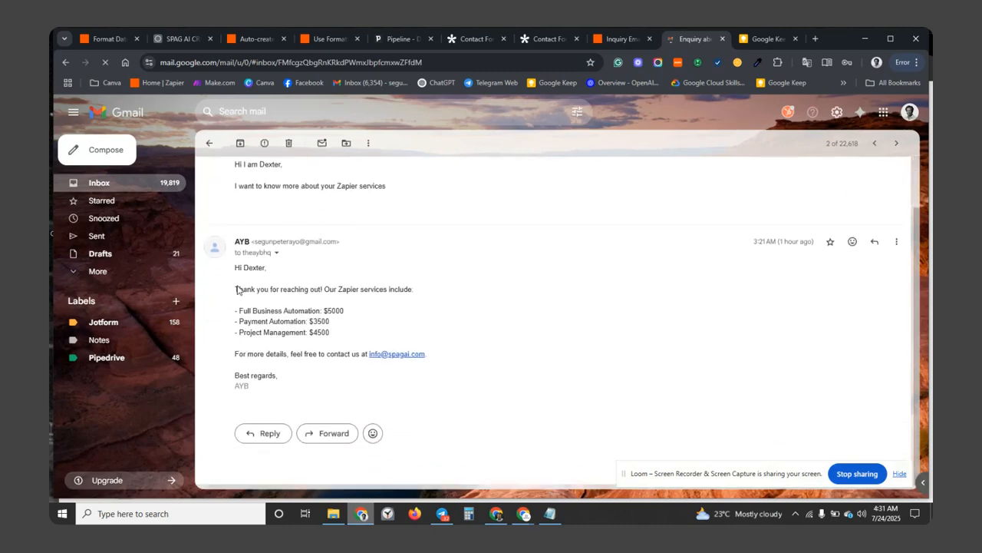
{"action": "scroll", "coordinate": [278, 287], "scroll_direction": "up", "scroll_amount": 1}
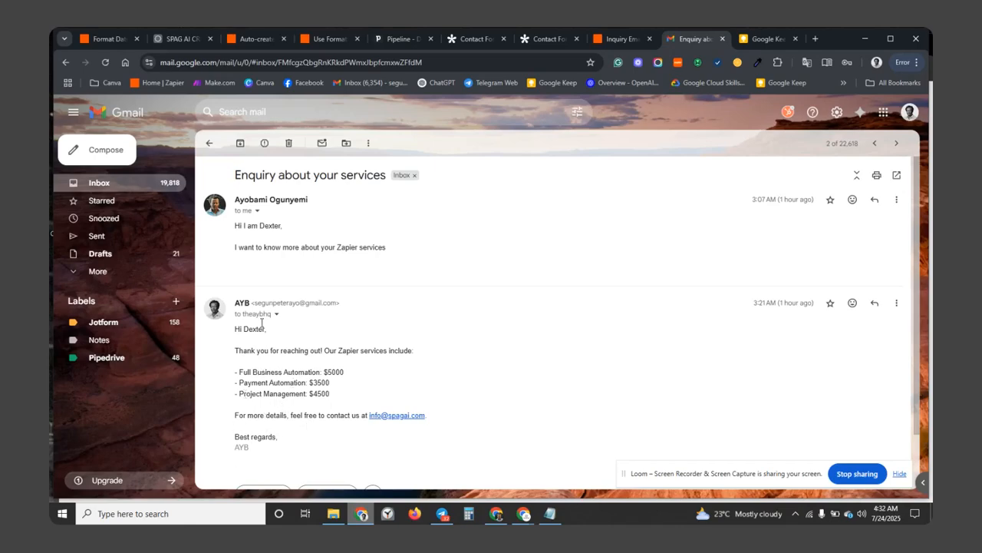
Open the Inquiry Email zap as an editable draft and start testing its New Email trigger.
{"action": "left_click", "coordinate": [634, 39]}
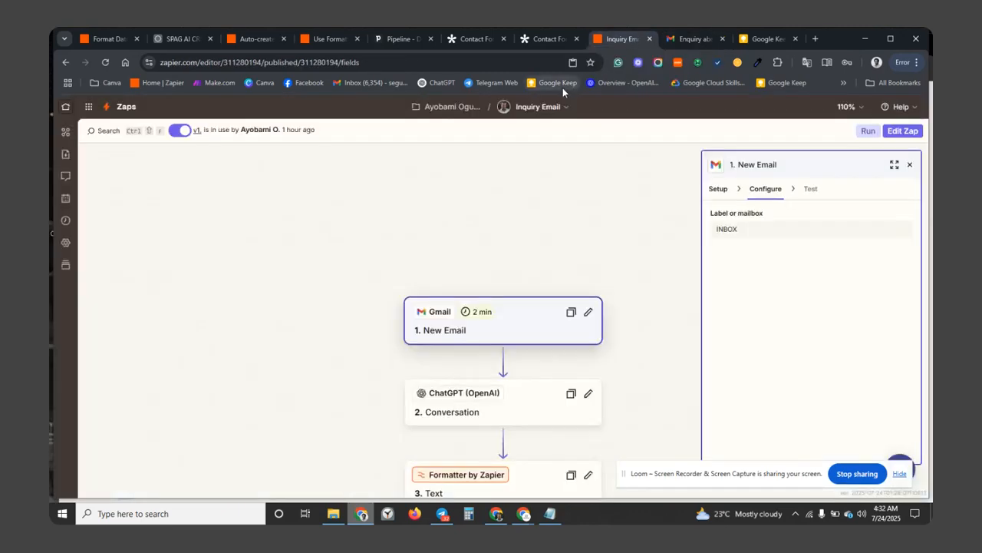
{"action": "left_click", "coordinate": [719, 189]}
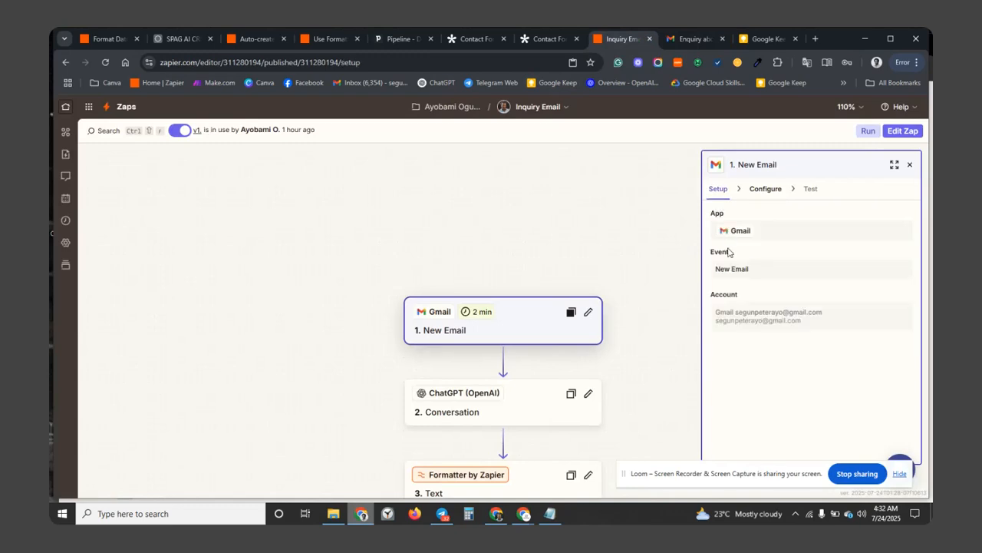
{"action": "left_click", "coordinate": [914, 134]}
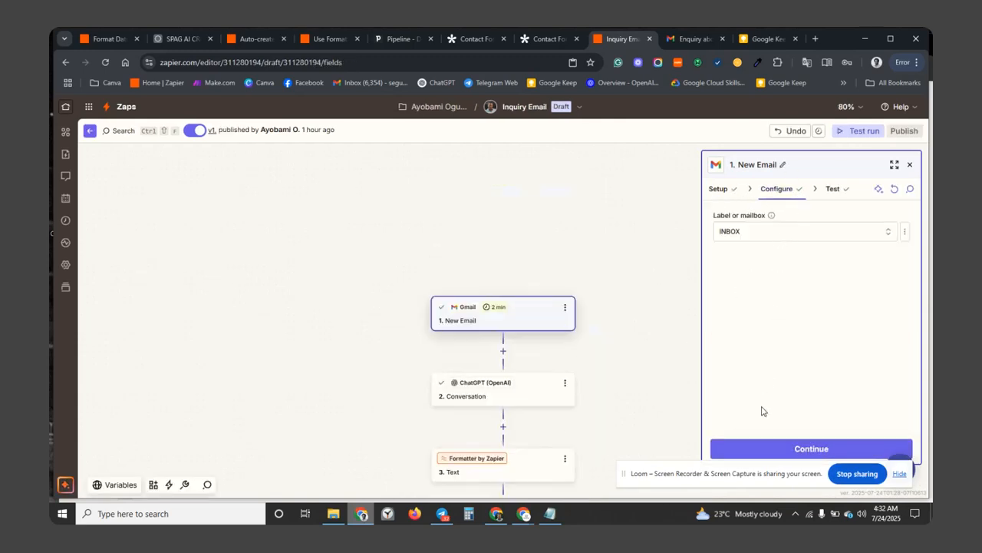
{"action": "left_click", "coordinate": [756, 447]}
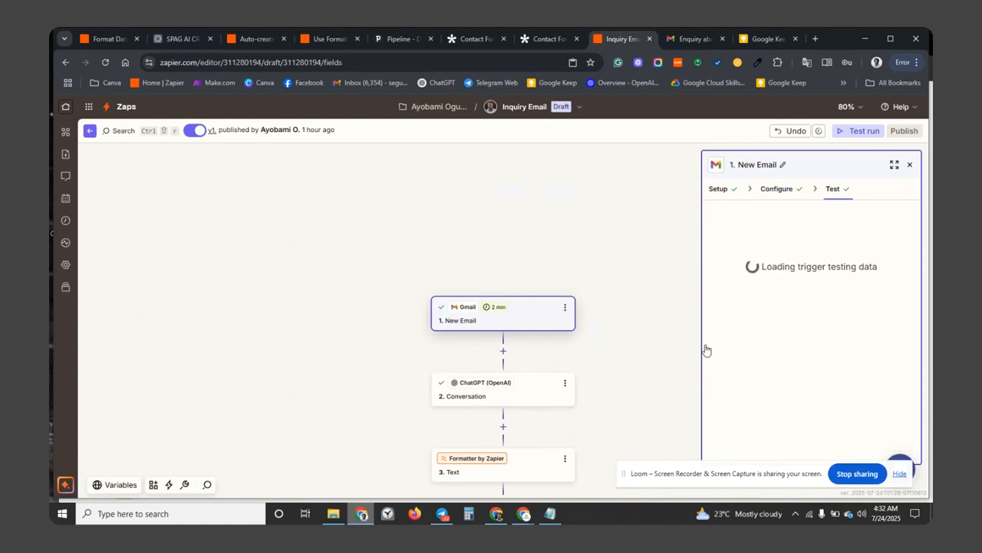
{"action": "left_click", "coordinate": [537, 388]}
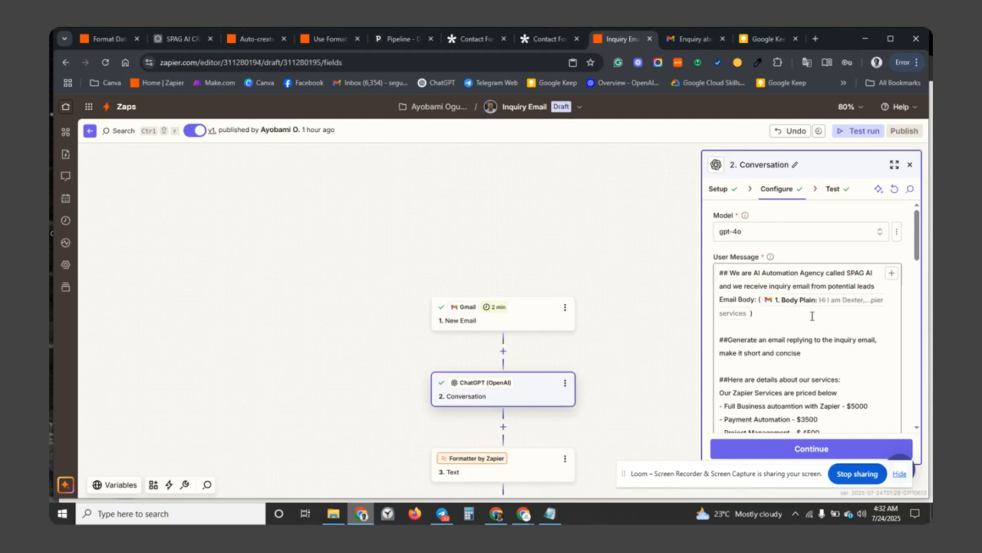
{"action": "scroll", "coordinate": [760, 323], "scroll_direction": "down", "scroll_amount": 1}
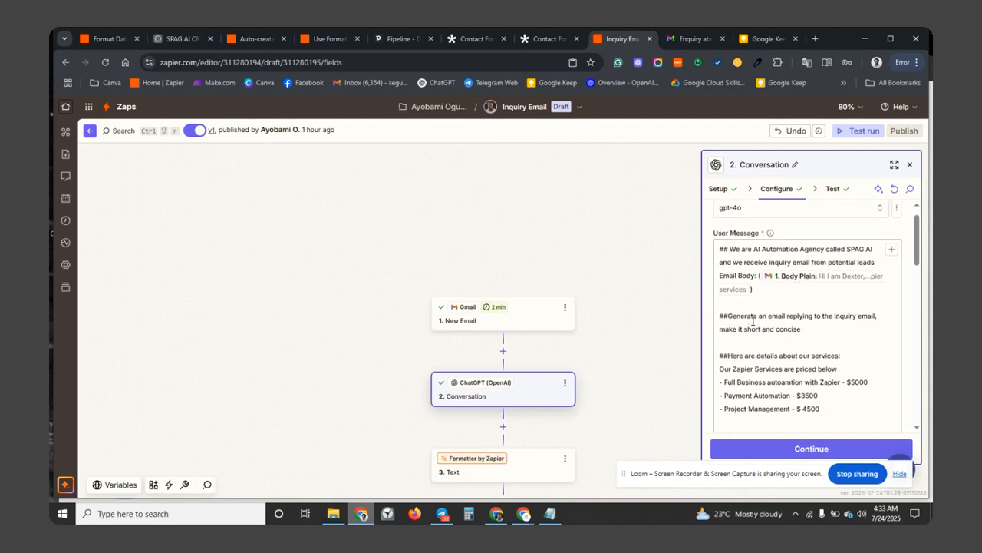
{"action": "scroll", "coordinate": [753, 321], "scroll_direction": "down", "scroll_amount": 1}
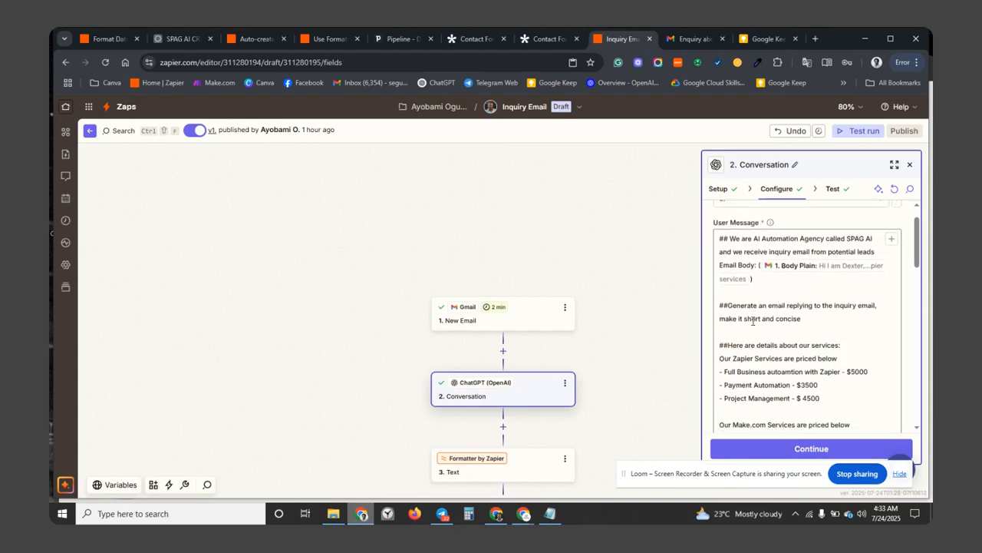
{"action": "scroll", "coordinate": [753, 322], "scroll_direction": "down", "scroll_amount": 1}
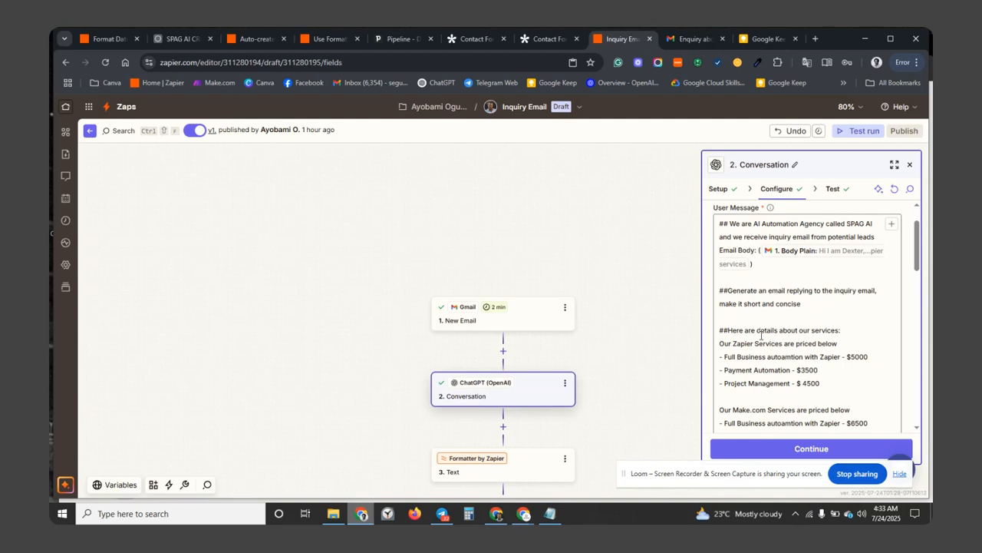
{"action": "scroll", "coordinate": [761, 338], "scroll_direction": "down", "scroll_amount": 3}
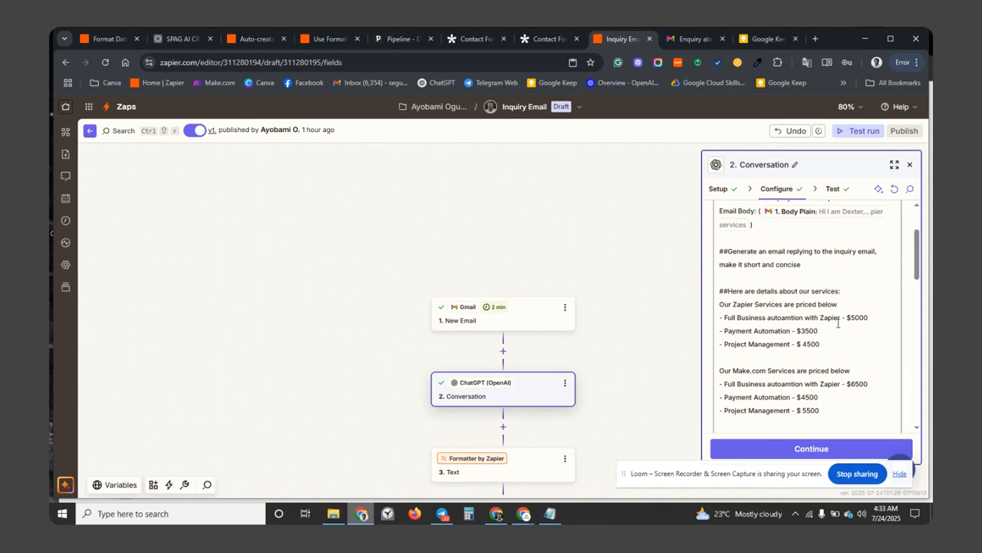
{"action": "scroll", "coordinate": [833, 345], "scroll_direction": "down", "scroll_amount": 2}
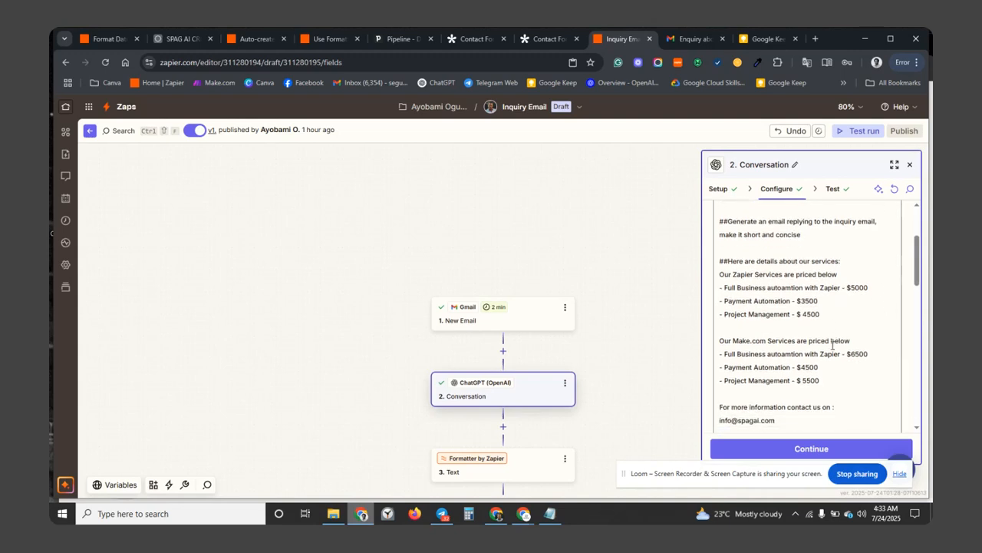
{"action": "scroll", "coordinate": [817, 300], "scroll_direction": "down", "scroll_amount": 1}
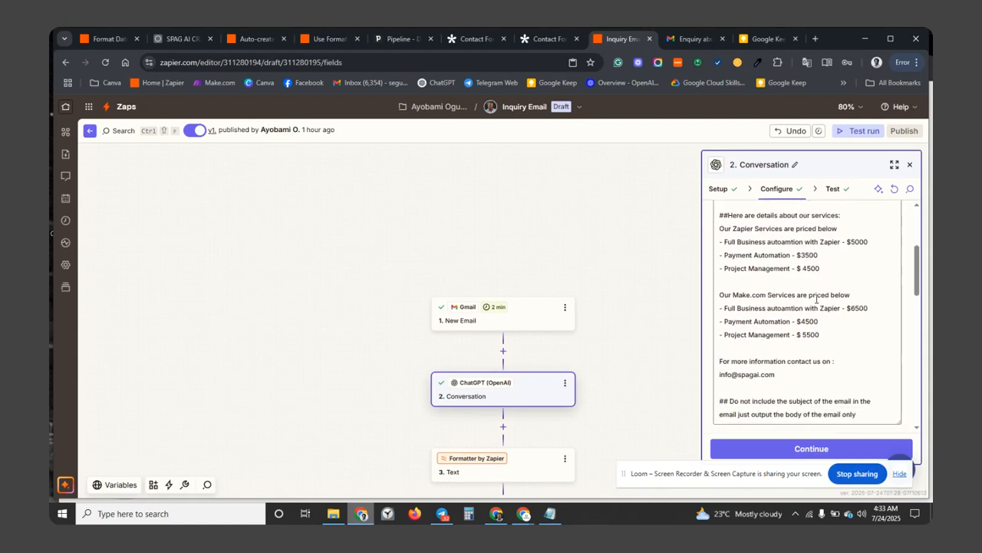
{"action": "scroll", "coordinate": [816, 300], "scroll_direction": "down", "scroll_amount": 1}
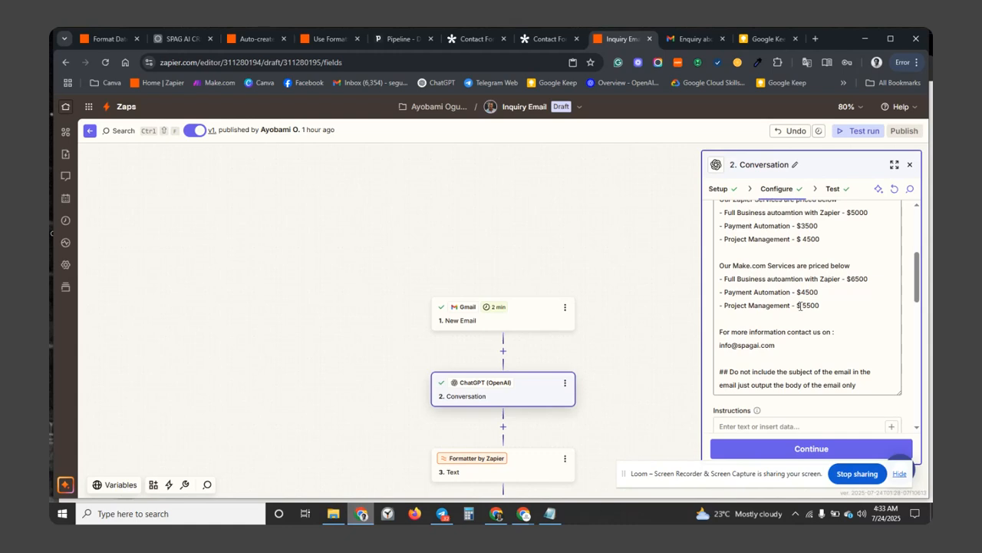
{"action": "scroll", "coordinate": [800, 307], "scroll_direction": "down", "scroll_amount": 1}
{"action": "scroll", "coordinate": [799, 307], "scroll_direction": "down", "scroll_amount": 1}
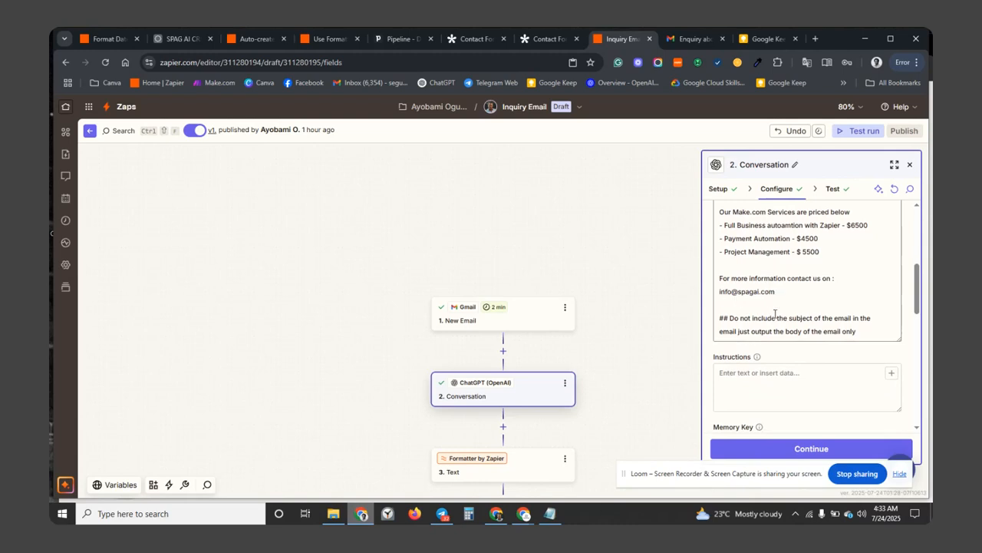
{"action": "scroll", "coordinate": [773, 314], "scroll_direction": "down", "scroll_amount": 1}
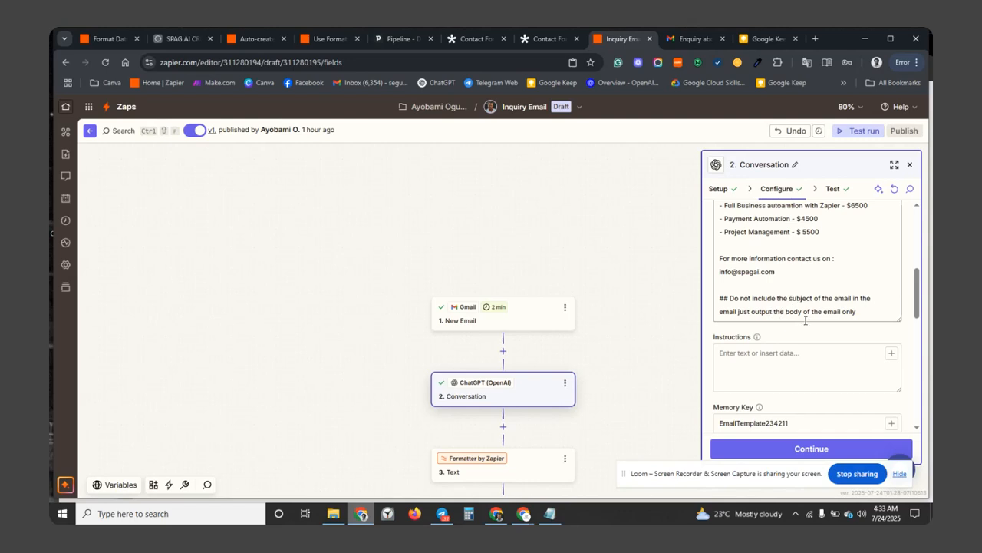
{"action": "scroll", "coordinate": [804, 318], "scroll_direction": "down", "scroll_amount": 3}
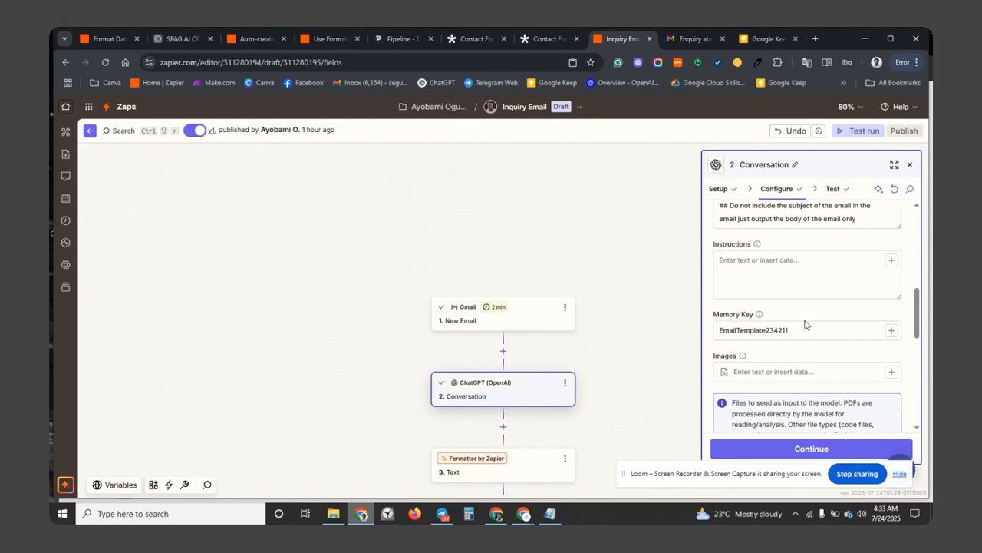
{"action": "scroll", "coordinate": [806, 356], "scroll_direction": "down", "scroll_amount": 6}
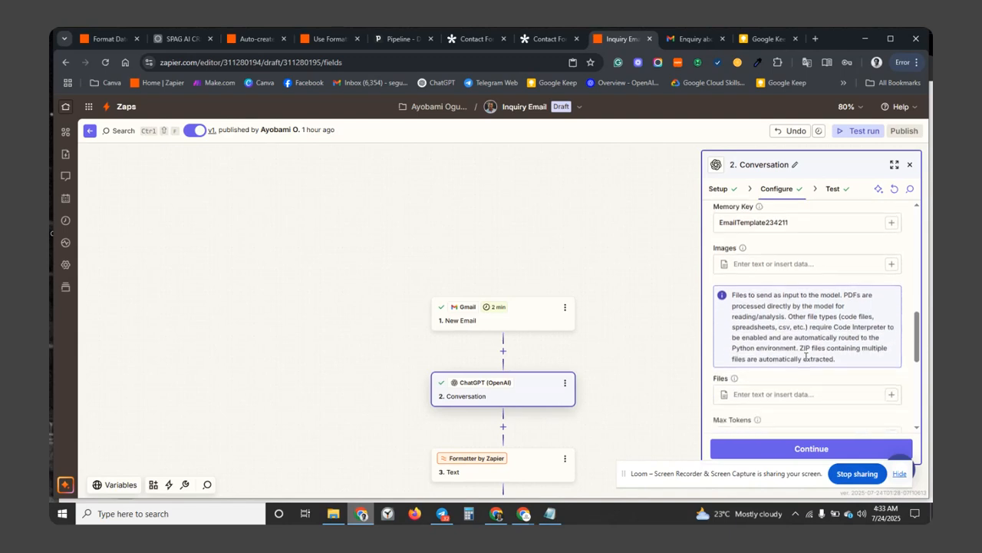
{"action": "scroll", "coordinate": [806, 358], "scroll_direction": "down", "scroll_amount": 5}
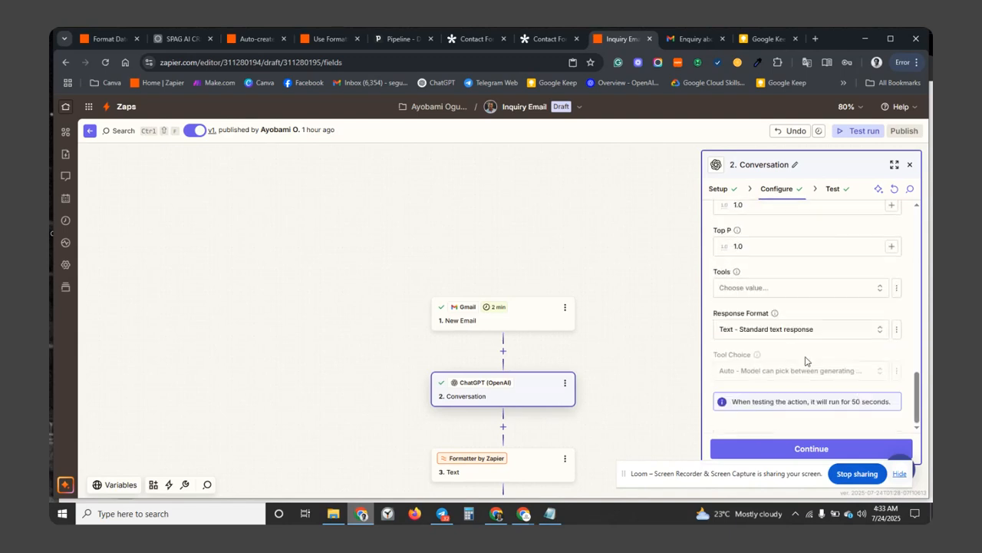
{"action": "scroll", "coordinate": [806, 358], "scroll_direction": "up", "scroll_amount": 5}
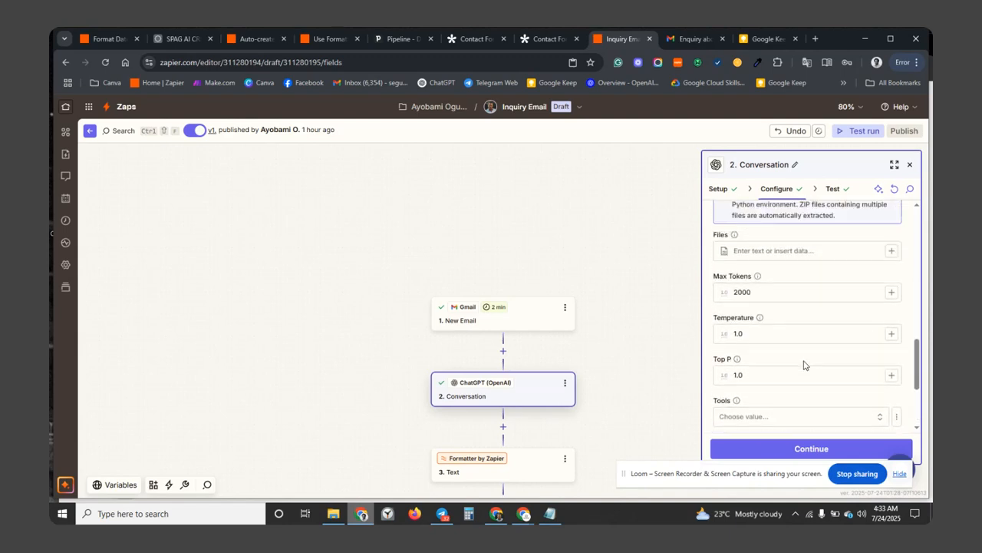
{"action": "scroll", "coordinate": [804, 360], "scroll_direction": "up", "scroll_amount": 4}
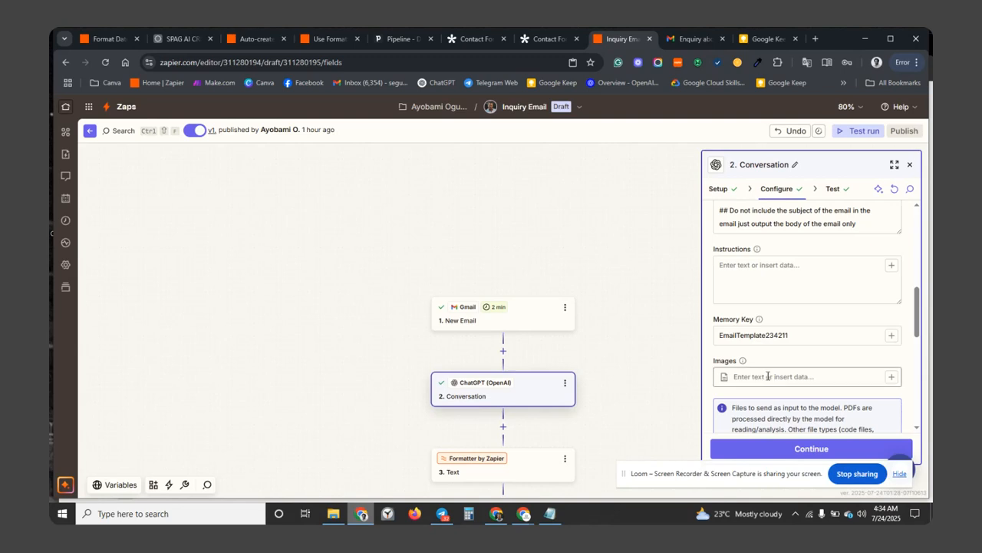
{"action": "scroll", "coordinate": [767, 376], "scroll_direction": "down", "scroll_amount": 2}
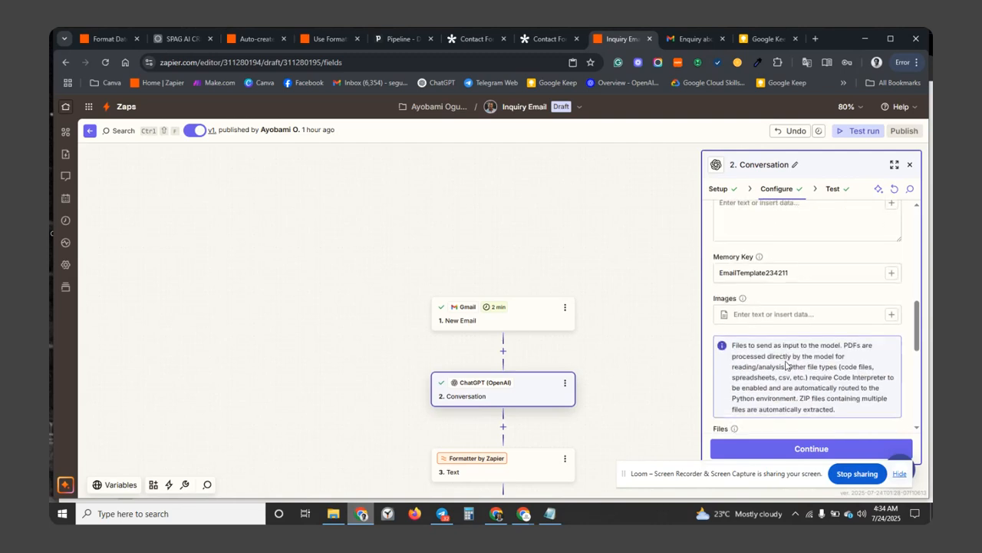
{"action": "scroll", "coordinate": [599, 434], "scroll_direction": "down", "scroll_amount": 1}
{"action": "scroll", "coordinate": [591, 437], "scroll_direction": "down", "scroll_amount": 3}
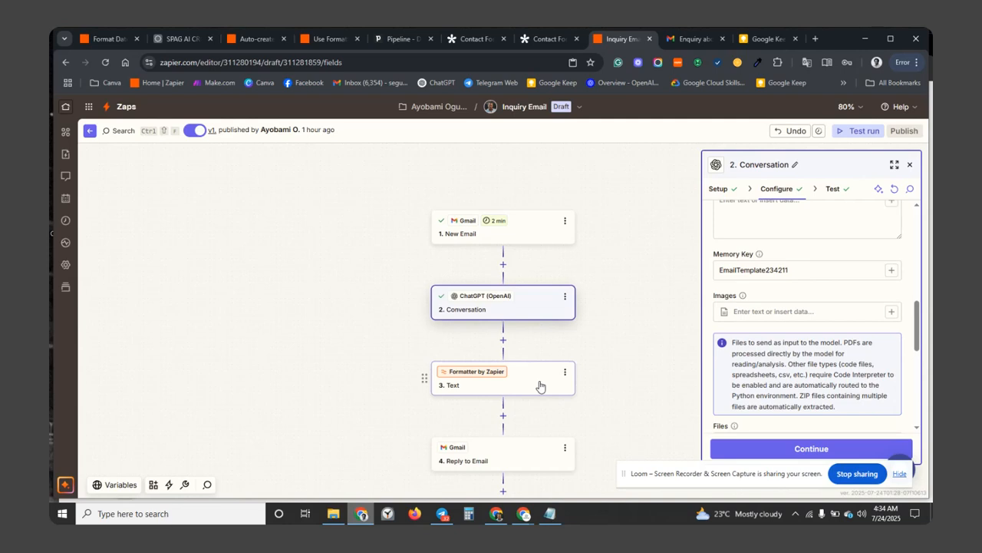
In the Formatter Text step, inspect the ChatGPT Conversation reply text mapped into the Input field.
{"action": "left_click", "coordinate": [540, 385]}
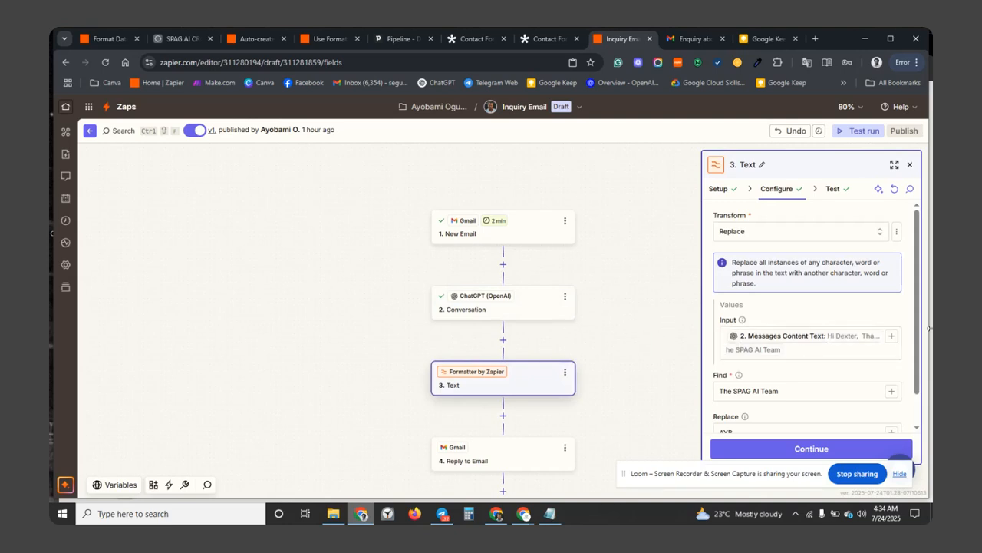
{"action": "left_click", "coordinate": [819, 347]}
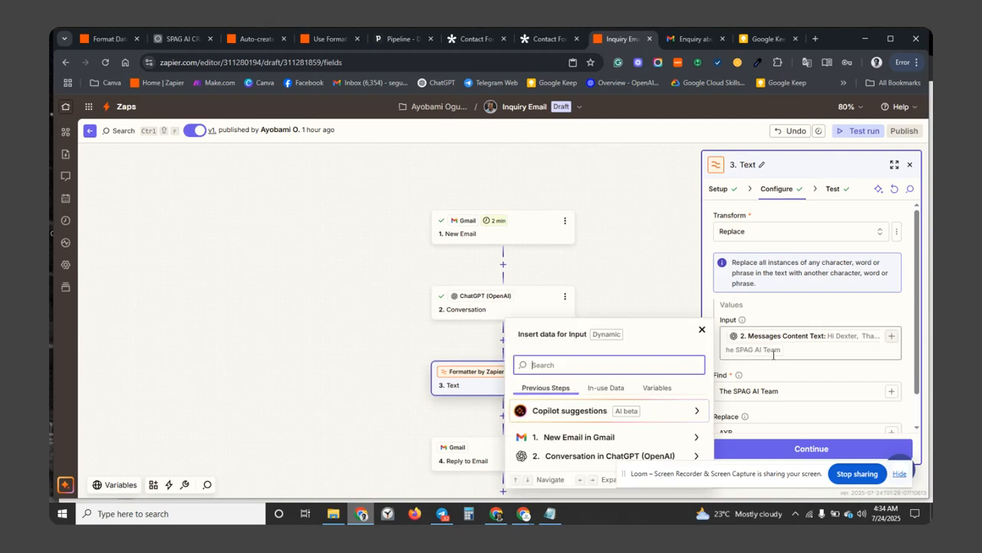
{"action": "left_click", "coordinate": [695, 456]}
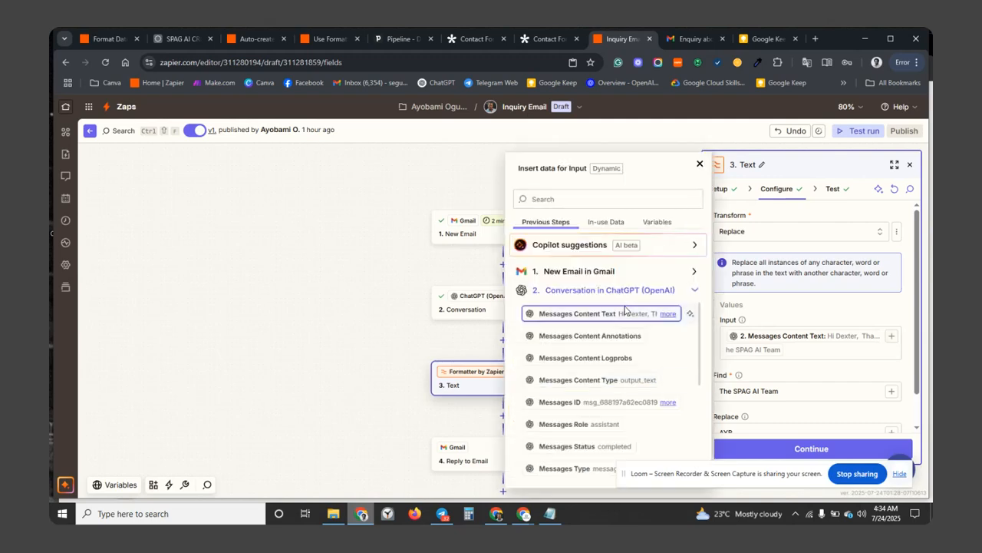
{"action": "left_click", "coordinate": [667, 313]}
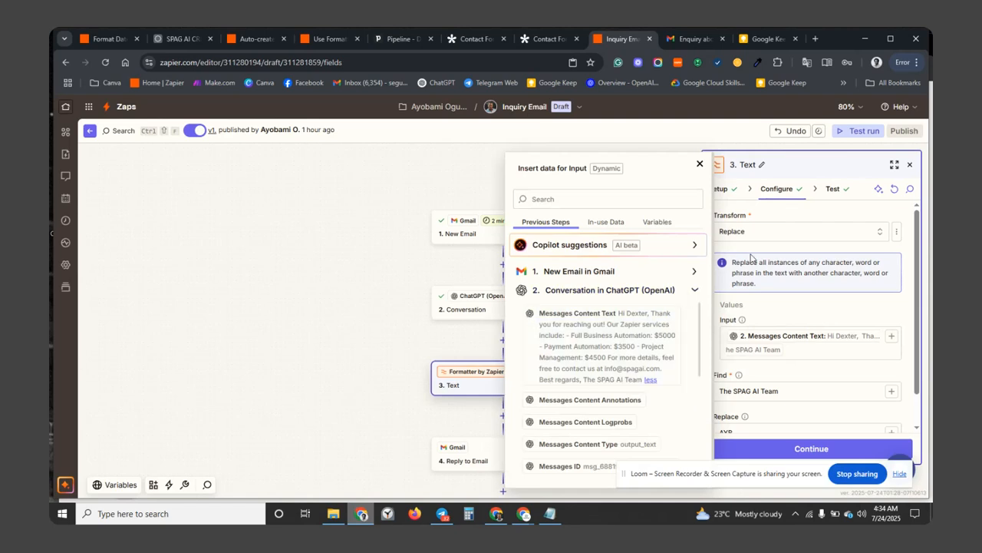
{"action": "left_click", "coordinate": [729, 191]}
Review the Formatter's Text action event, then go to the configuration replacing 'The SPAG AI Team' with 'AYB'.
{"action": "left_click", "coordinate": [726, 189]}
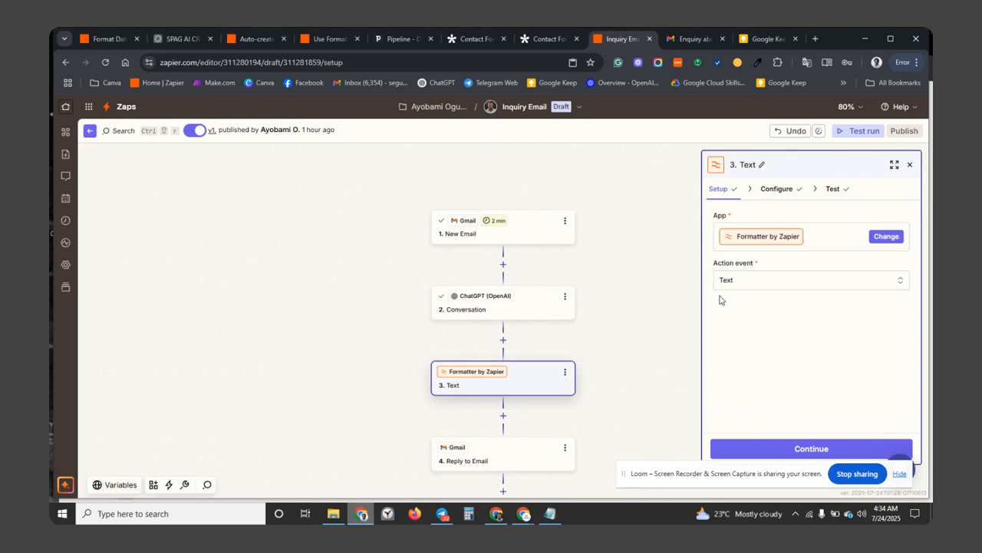
{"action": "left_click", "coordinate": [752, 284]}
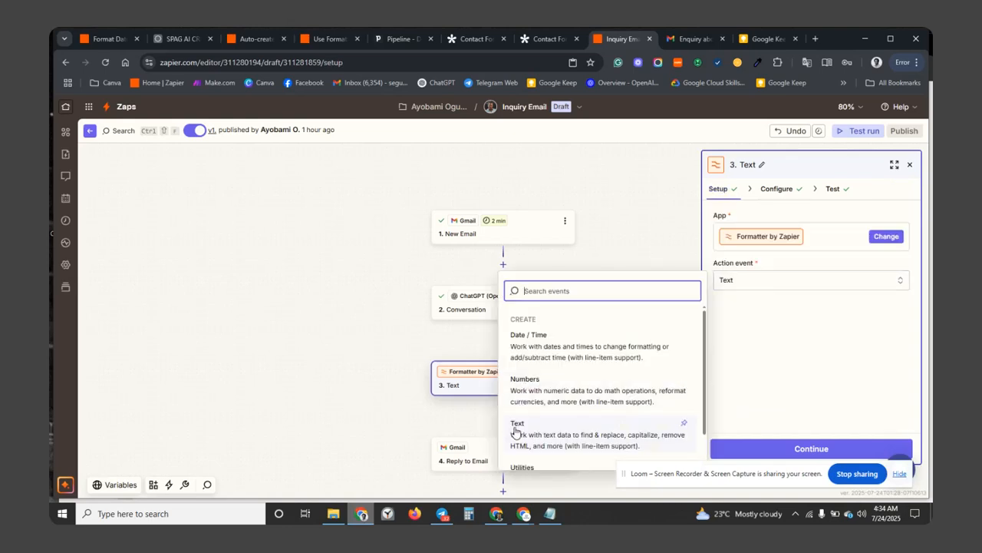
{"action": "left_click", "coordinate": [755, 454]}
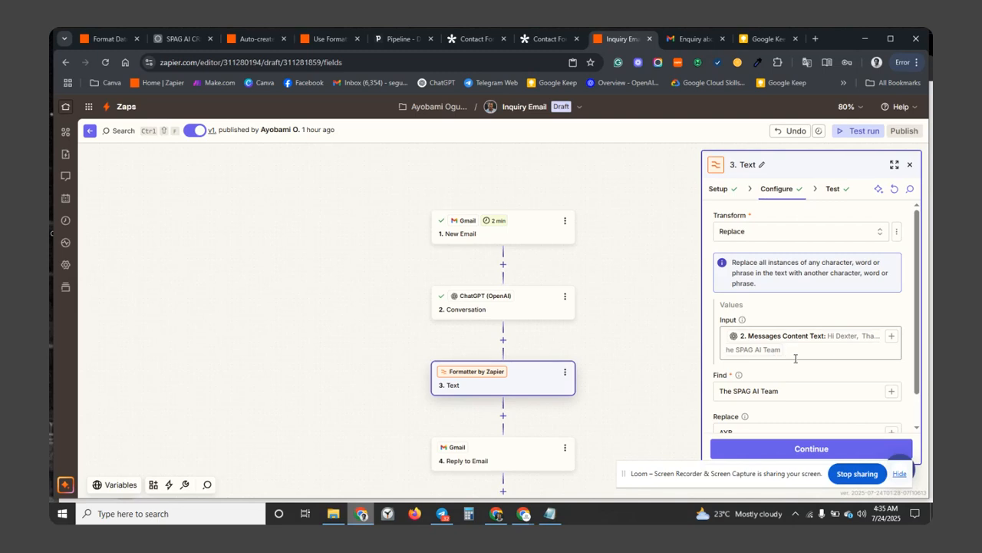
{"action": "scroll", "coordinate": [776, 370], "scroll_direction": "down", "scroll_amount": 1}
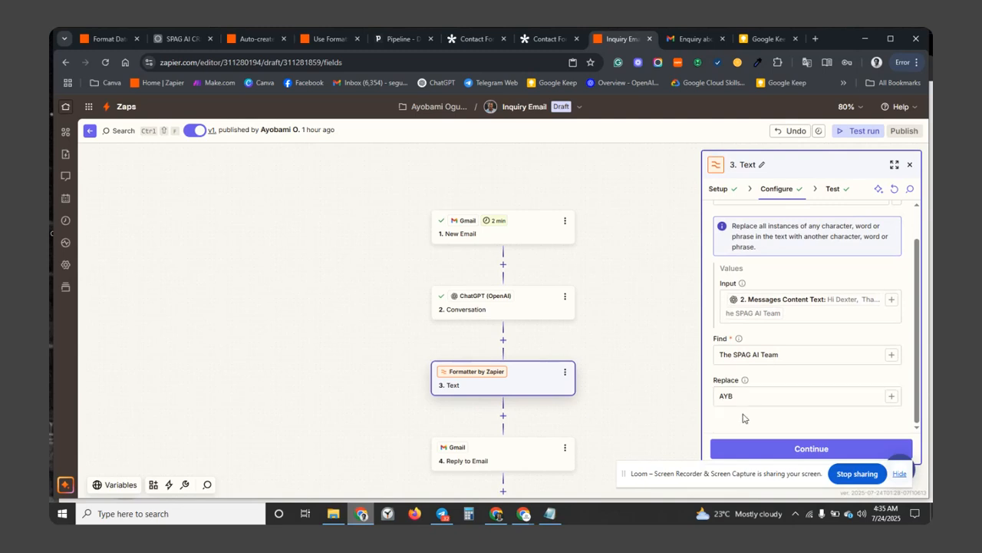
Test the Formatter step, confirm its output ends 'Best regards, AYB', then view the Gmail reply.
{"action": "left_click", "coordinate": [739, 449]}
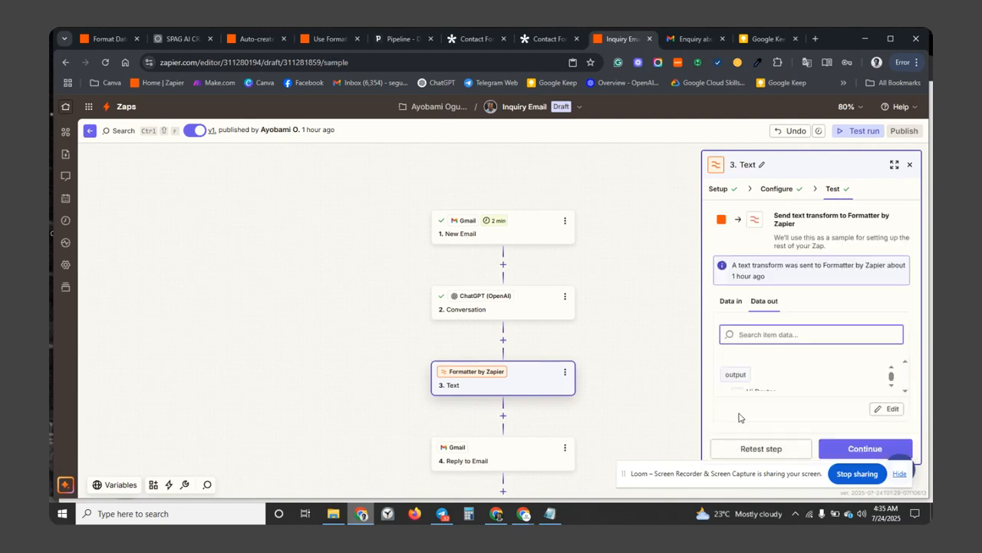
{"action": "scroll", "coordinate": [888, 386], "scroll_direction": "down", "scroll_amount": 10}
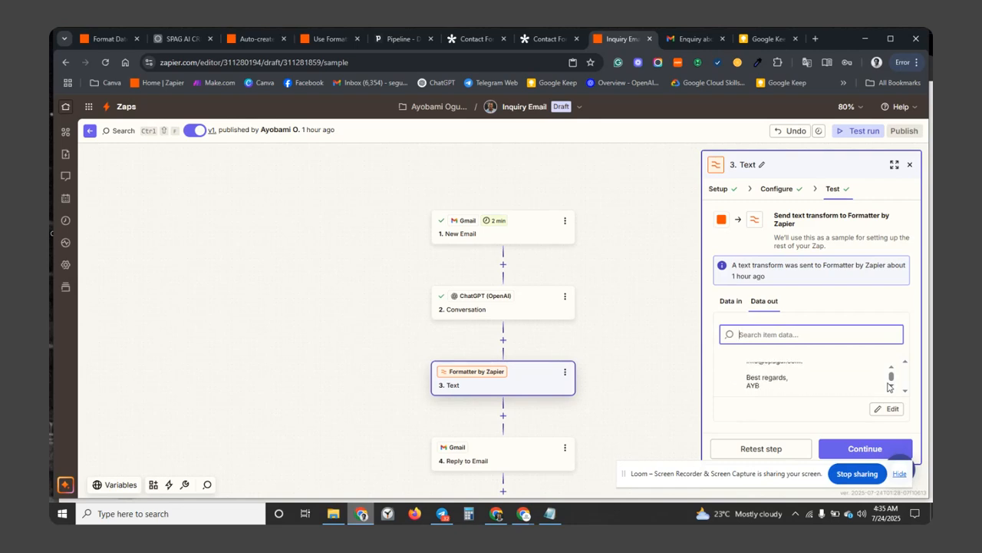
{"action": "left_click", "coordinate": [689, 43]}
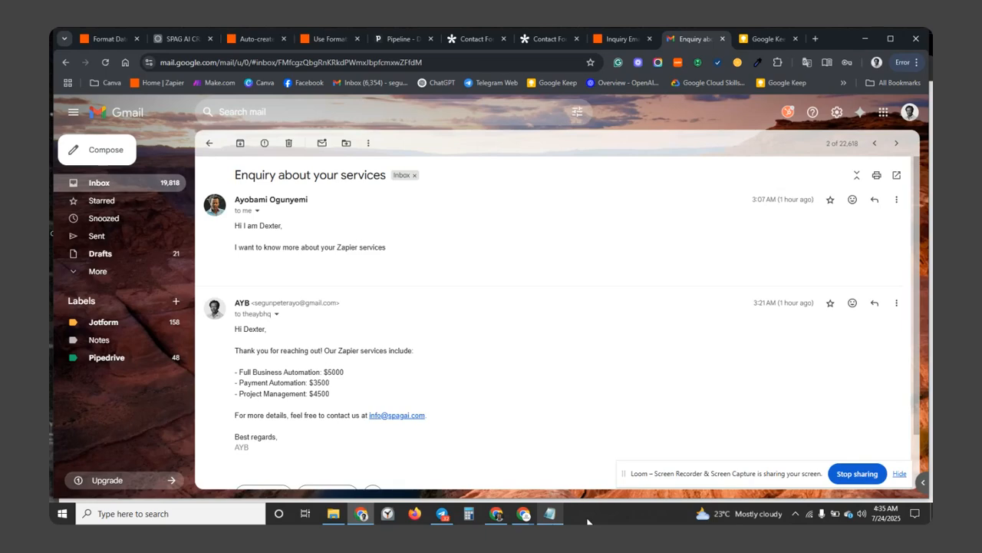
Bring the 'Formatter by Zapier' slide window to the front.
{"action": "left_click", "coordinate": [524, 518]}
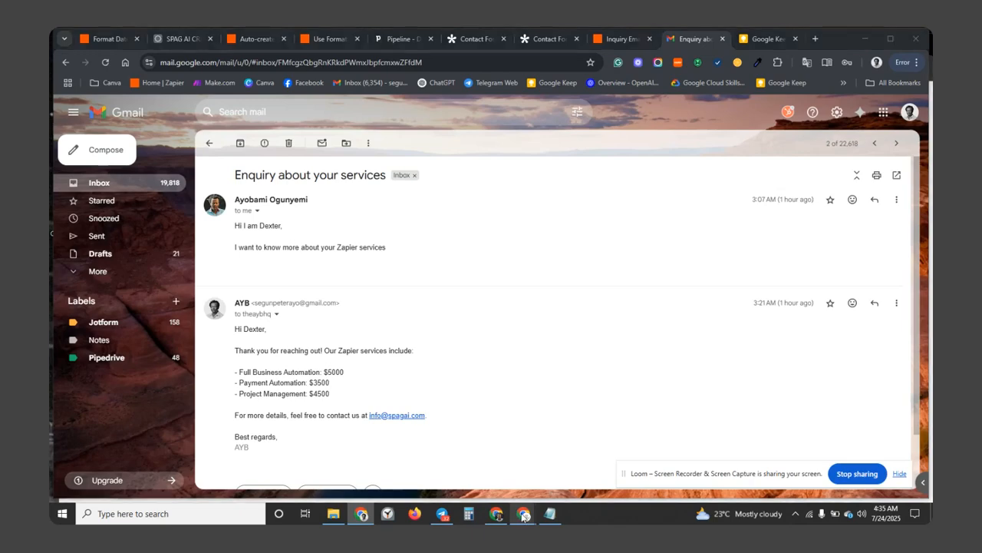
{"action": "left_click", "coordinate": [523, 516]}
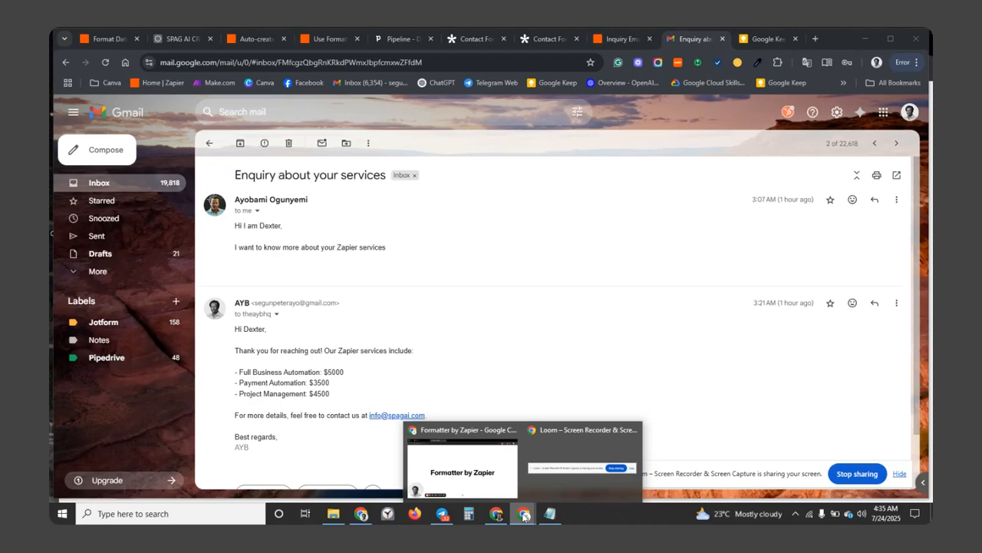
{"action": "left_click", "coordinate": [524, 517]}
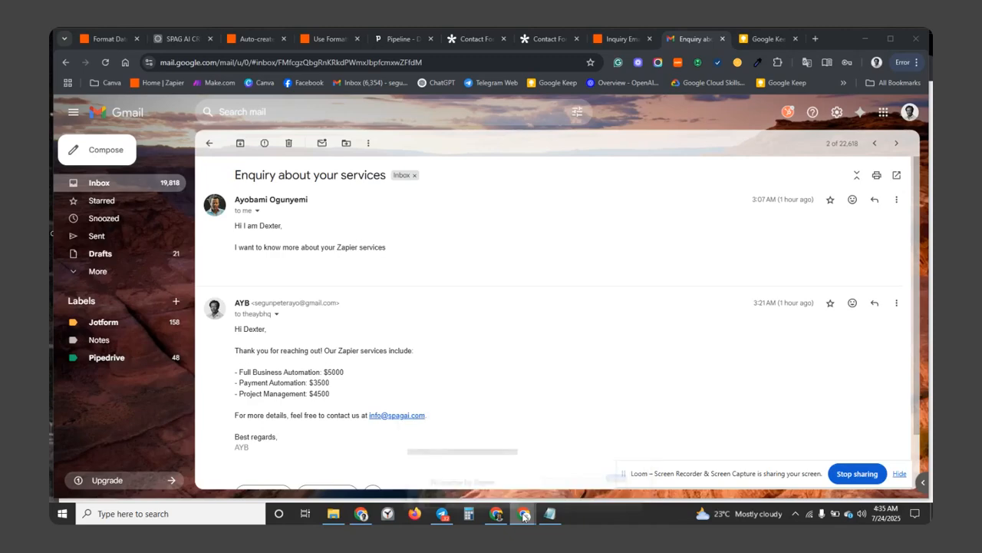
{"action": "left_click", "coordinate": [524, 517]}
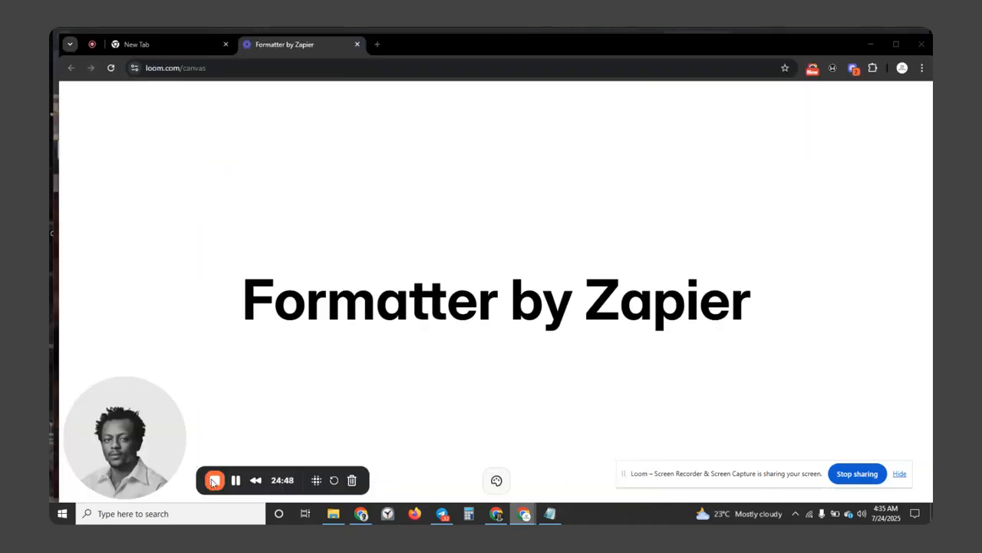